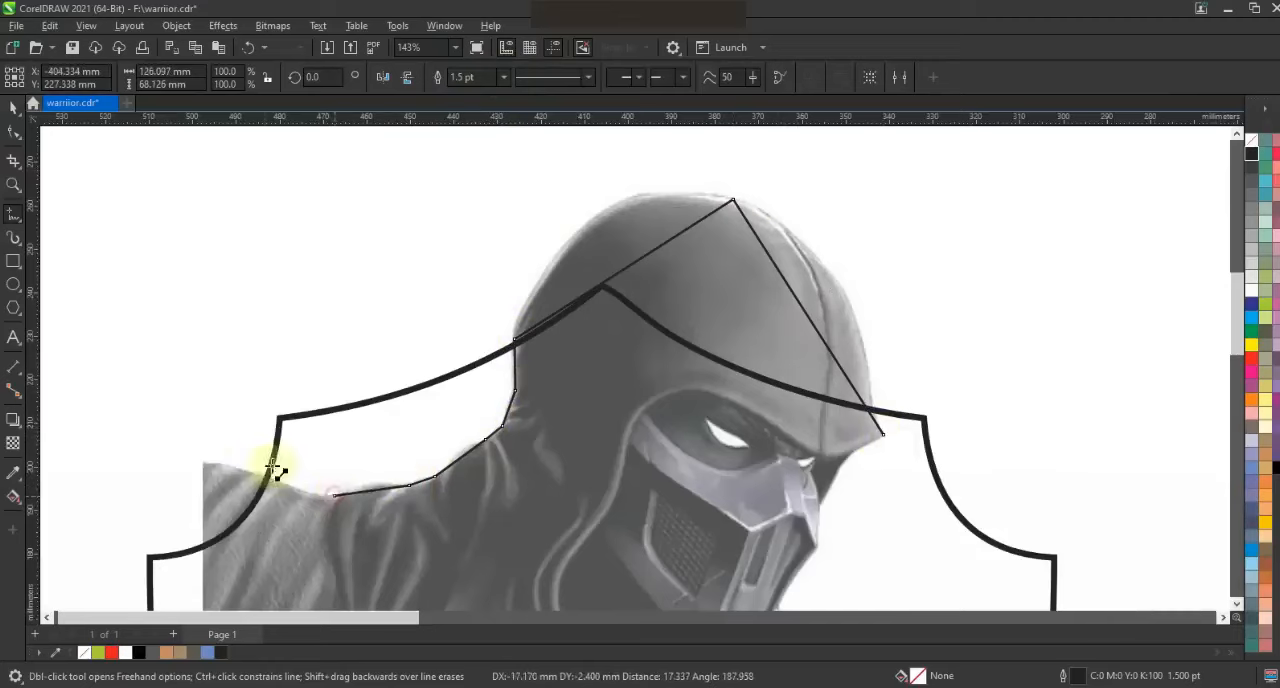
Convert the traced outline's segments to curves and bend the rear hood segment to follow the hood's crown
key(F3)
click(14, 134)
drag(317, 189, 733, 402)
click(13, 184)
drag(380, 177, 800, 380)
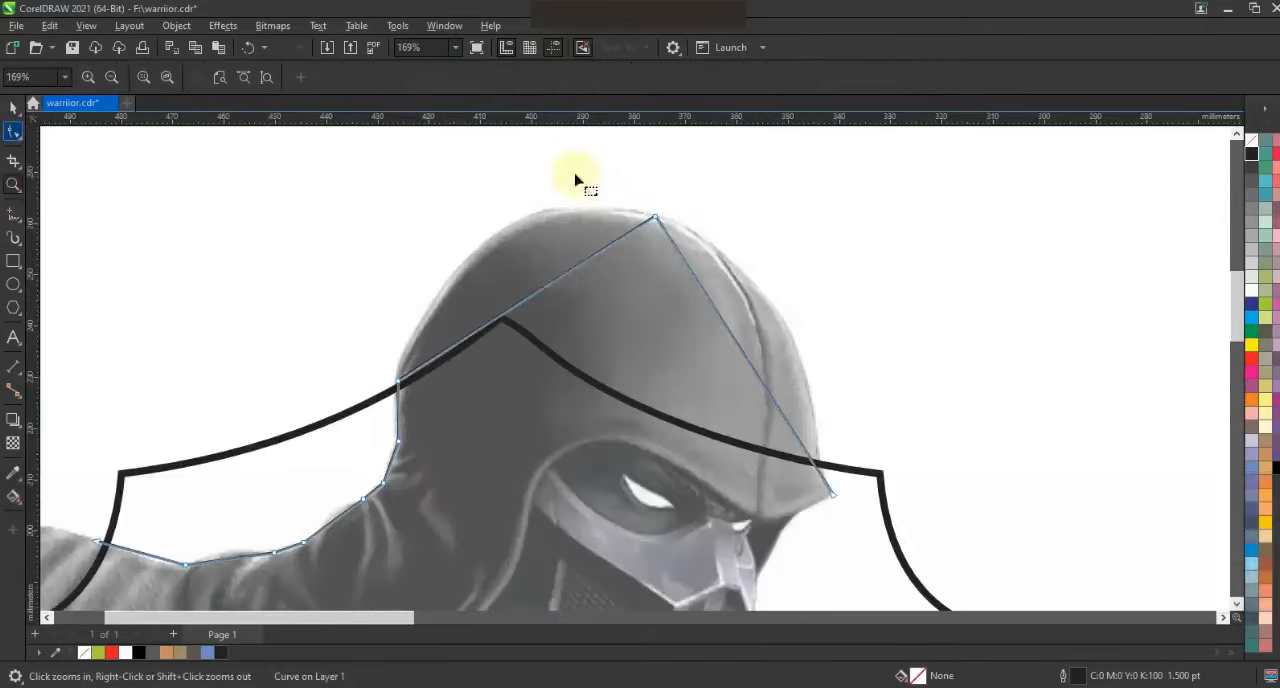
mouse_move(571, 277)
mouse_down()
mouse_move(503, 313)
mouse_move(409, 295)
mouse_up()
drag(510, 170, 513, 167)
Bend the front hood segment so it follows the hood's edge down to the brow tip
drag(712, 307, 778, 236)
drag(774, 403, 818, 403)
drag(778, 237, 777, 247)
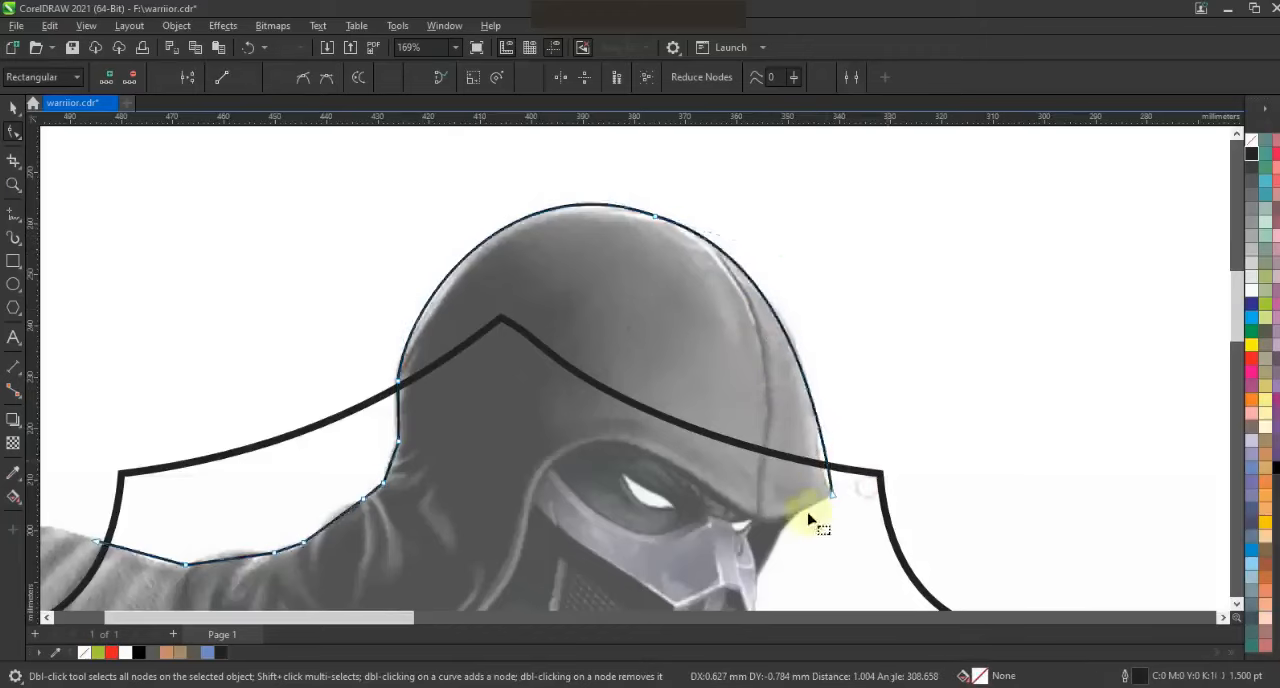
drag(818, 403, 785, 443)
drag(781, 252, 838, 275)
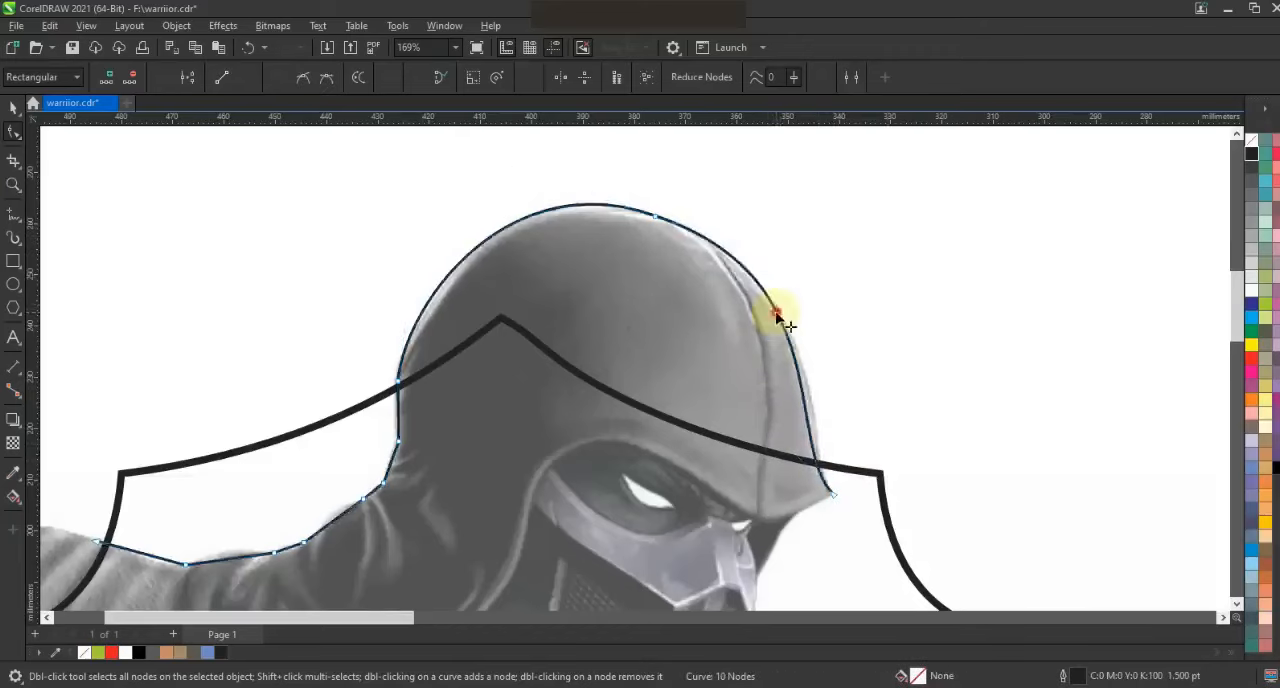
Refine the outline's curves along the back of the neck and the rear shoulder
key(F3)
click(15, 187)
drag(290, 240, 774, 449)
click(16, 135)
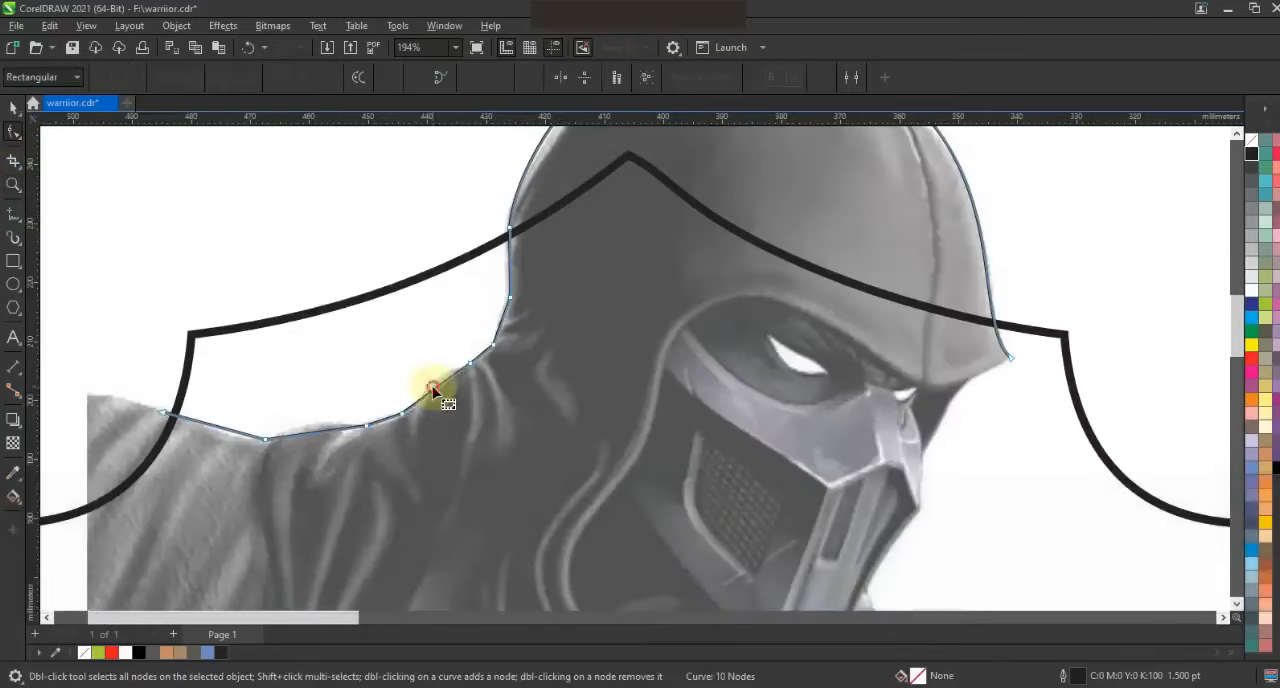
double_click(508, 272)
drag(325, 432, 384, 423)
drag(229, 430, 231, 434)
Continue the freehand outline from the hood's brow tip along the mask and chin to the start of the front shoulder
key(F3)
key(F3)
click(14, 184)
mouse_move(390, 204)
mouse_down()
mouse_move(765, 448)
mouse_move(872, 499)
mouse_up()
click(13, 215)
key(space)
key(space)
click(719, 211)
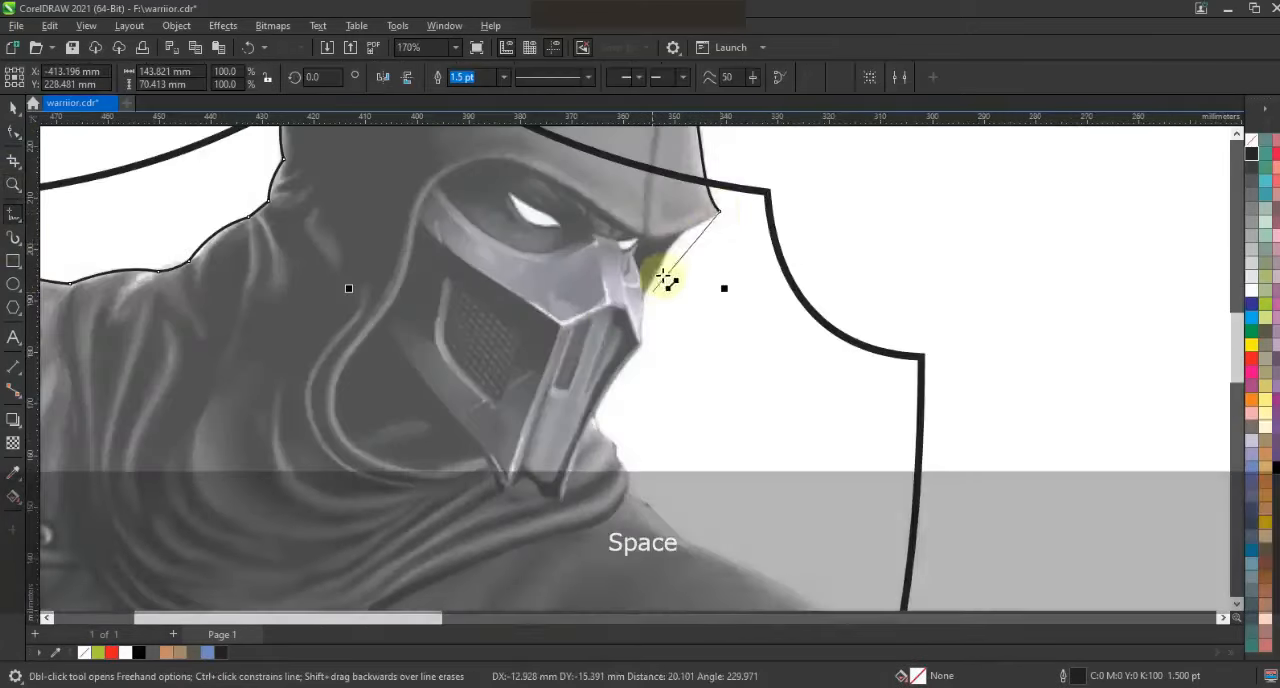
click(666, 254)
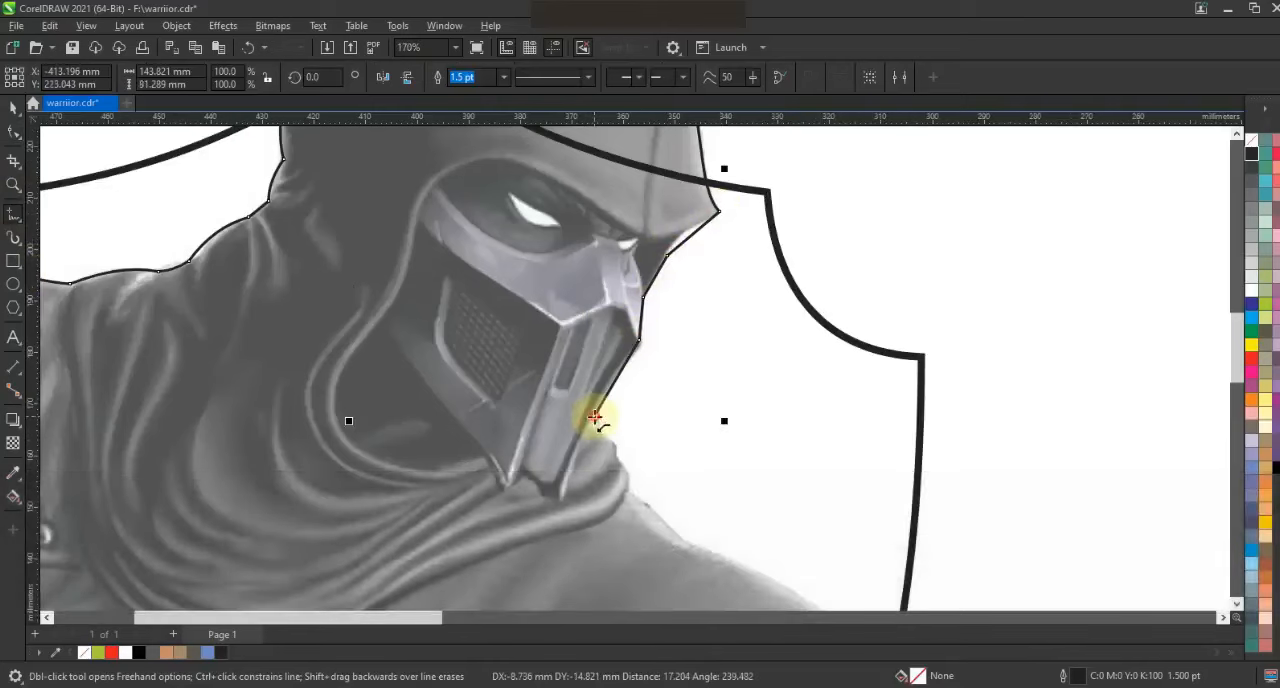
click(676, 540)
Extend the outline along the front shoulder and around the cape's edge onto the upper arm
key(F3)
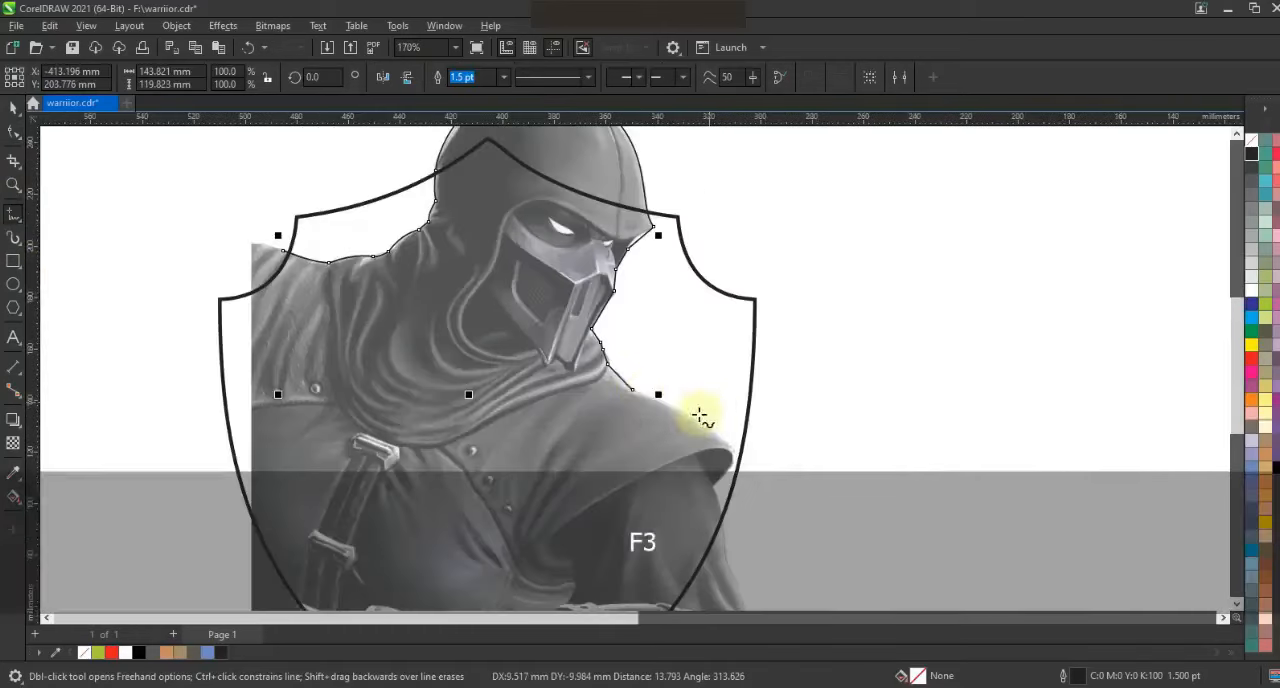
key(space)
click(634, 391)
click(722, 441)
click(712, 485)
click(729, 541)
Convert the newly traced segments to curves and bend them to follow the brow and the front of the mask
click(14, 132)
drag(503, 186, 797, 580)
key(shift+F2)
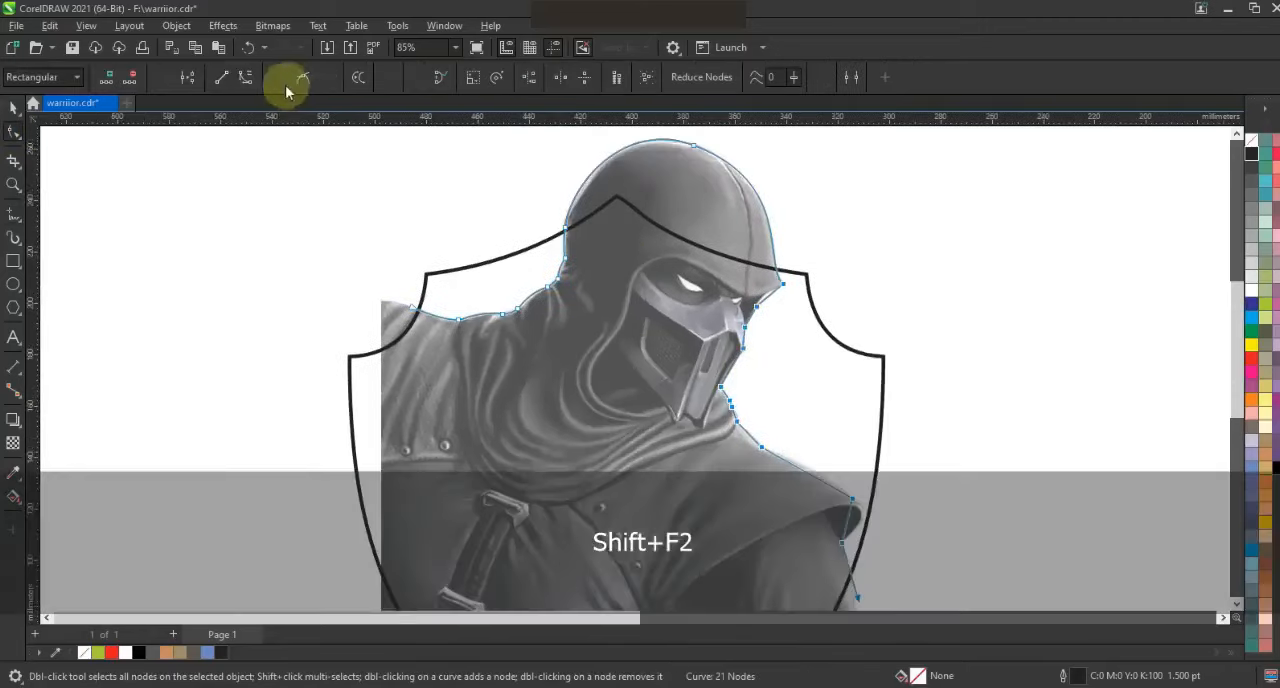
key(F2)
drag(860, 229, 676, 434)
click(609, 307)
drag(629, 291, 615, 278)
drag(574, 407, 576, 408)
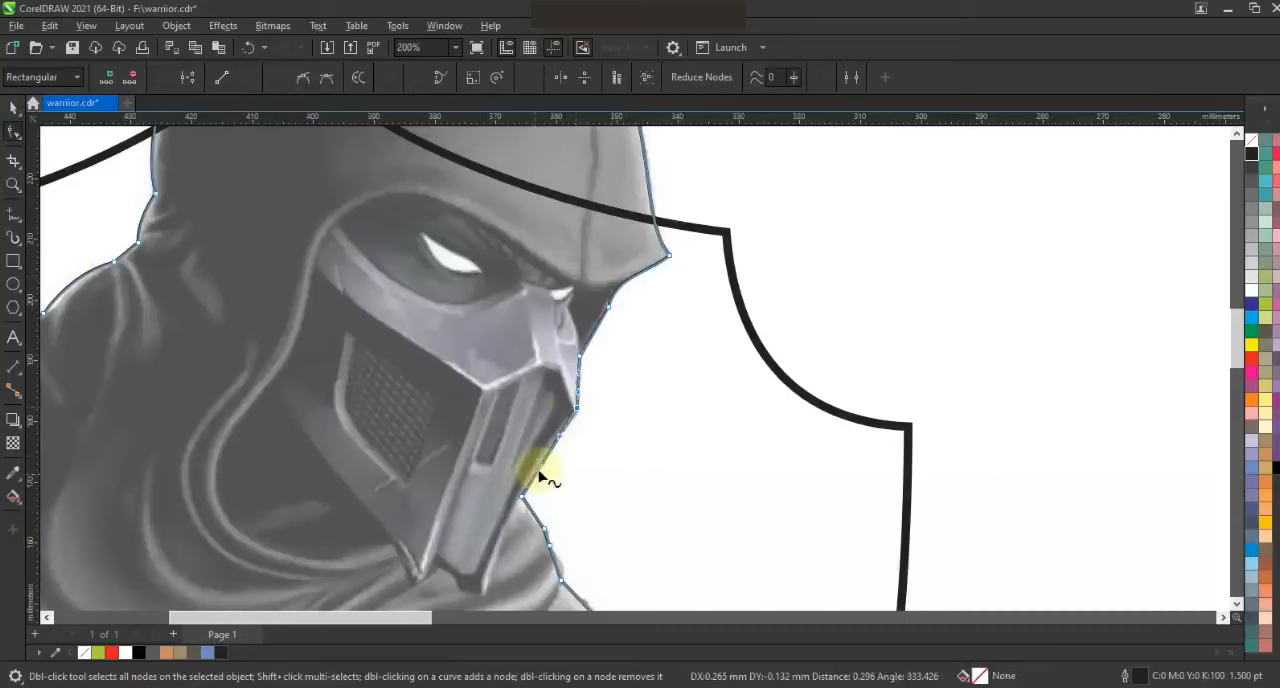
Shape the outline curves below the mask, along the scarf and over the front shoulder
click(575, 488)
drag(560, 569, 561, 565)
drag(535, 514, 531, 515)
click(1237, 604)
Round the outline around the cape's tip and fit it back to the upper arm
click(1237, 604)
drag(742, 469, 750, 457)
drag(848, 510, 826, 566)
drag(827, 556, 868, 549)
drag(818, 593, 860, 548)
click(1237, 604)
click(1237, 604)
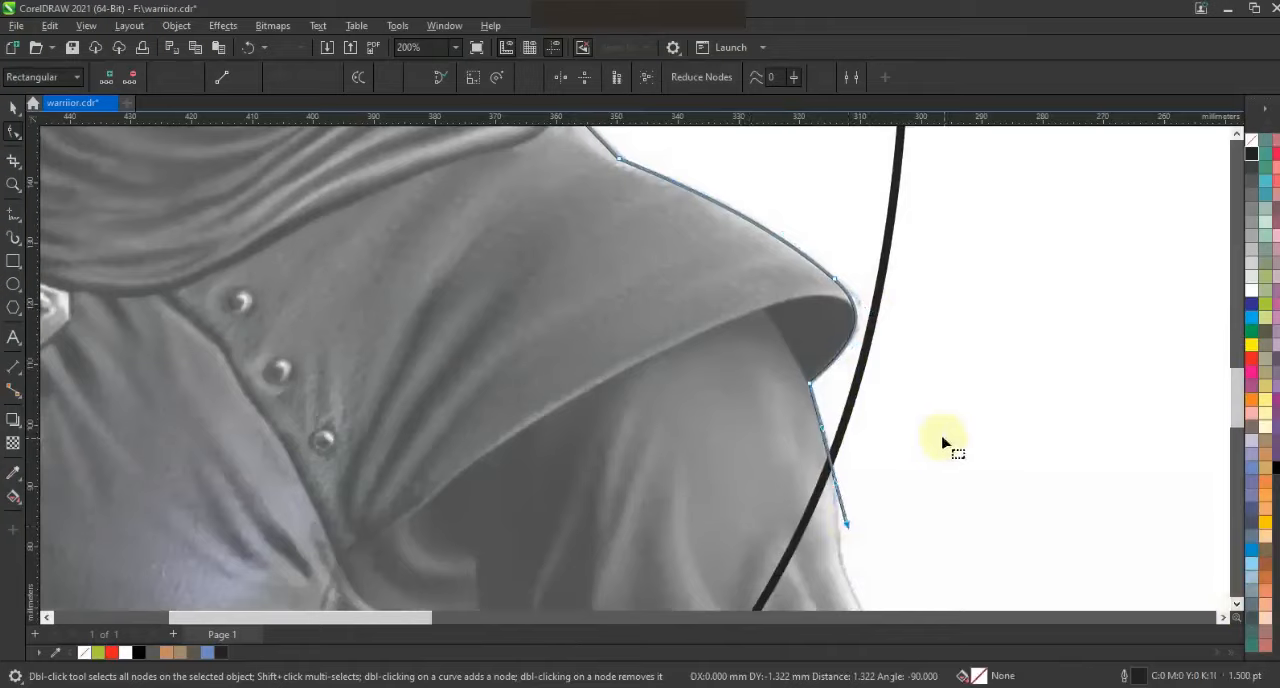
Trace a new freehand line around the notch between the waist and the underside of the forearm
key(F3)
key(F3)
click(13, 188)
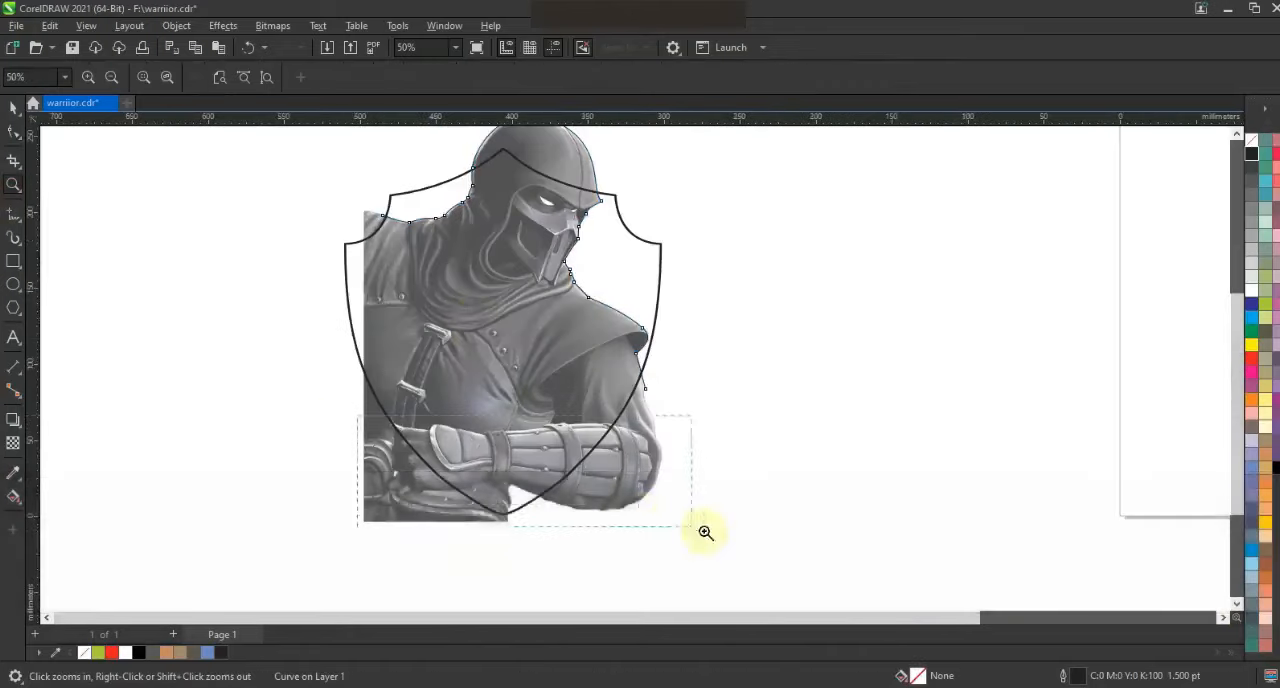
drag(669, 522, 317, 420)
click(14, 214)
click(566, 490)
double_click(563, 532)
Bend the notch line's segments to match the waist's curved edge
click(13, 131)
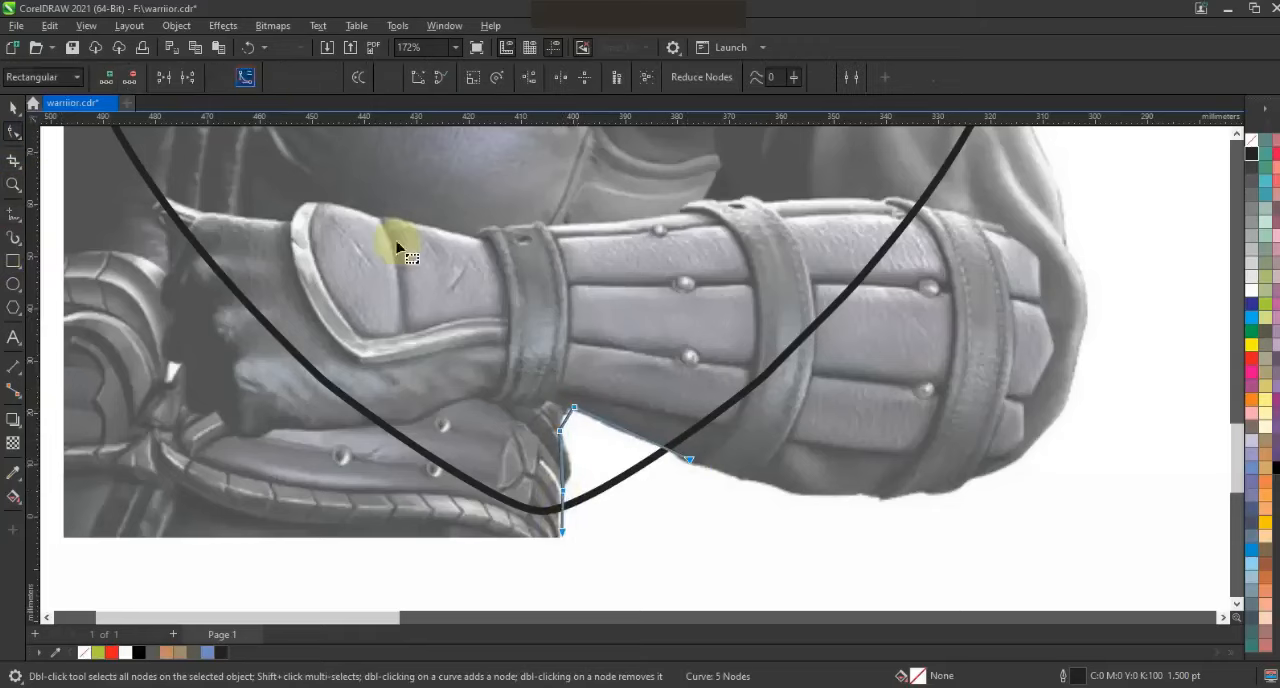
drag(567, 419, 563, 413)
drag(562, 462, 559, 505)
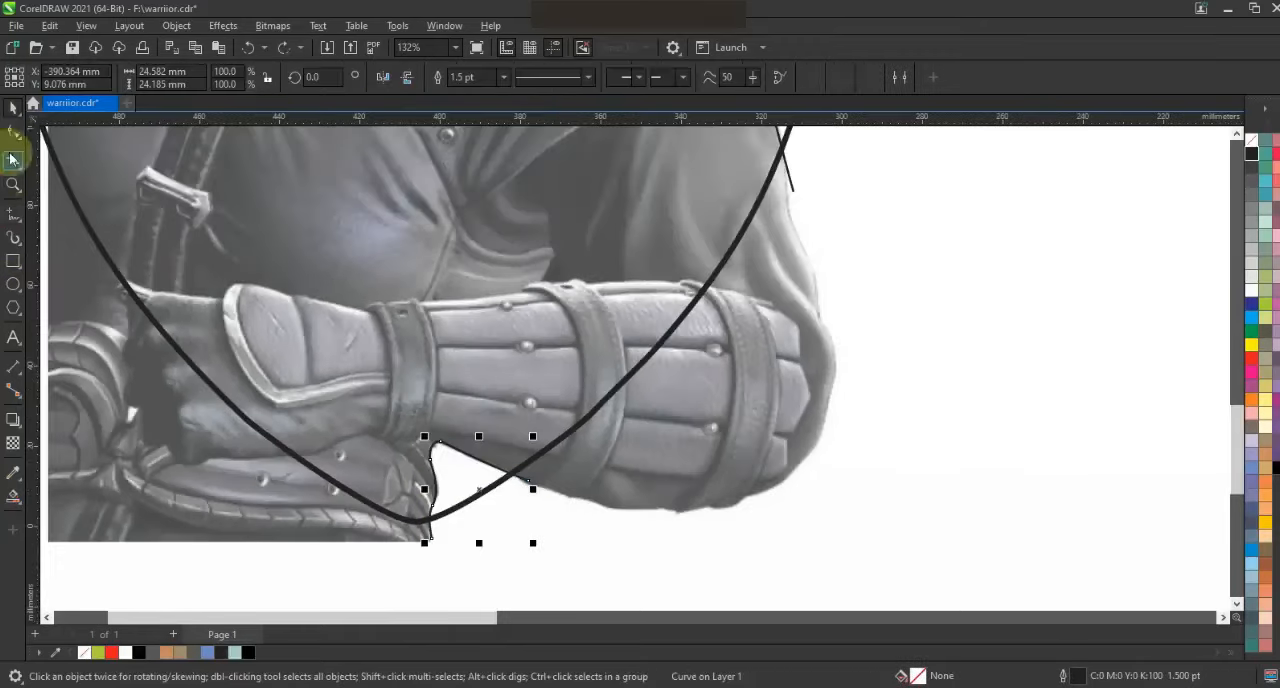
Extend the notch line along the forearm's underside, around the elbow and up the upper arm
click(13, 213)
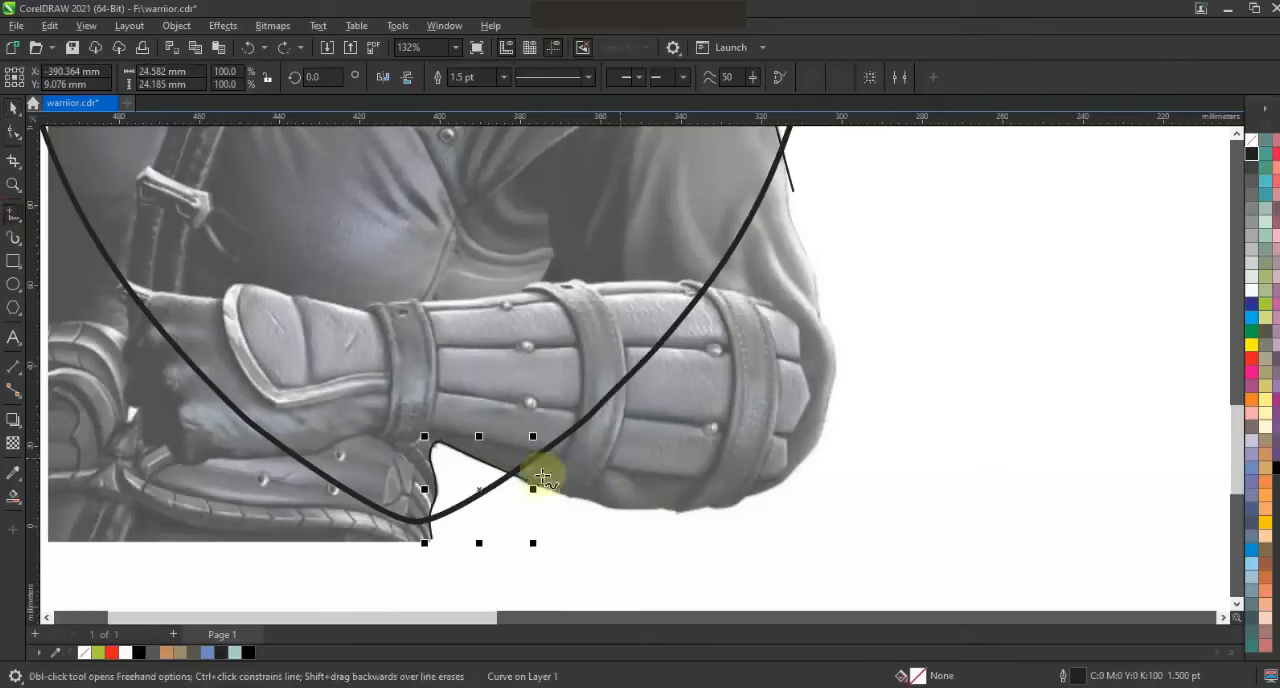
click(530, 482)
click(662, 508)
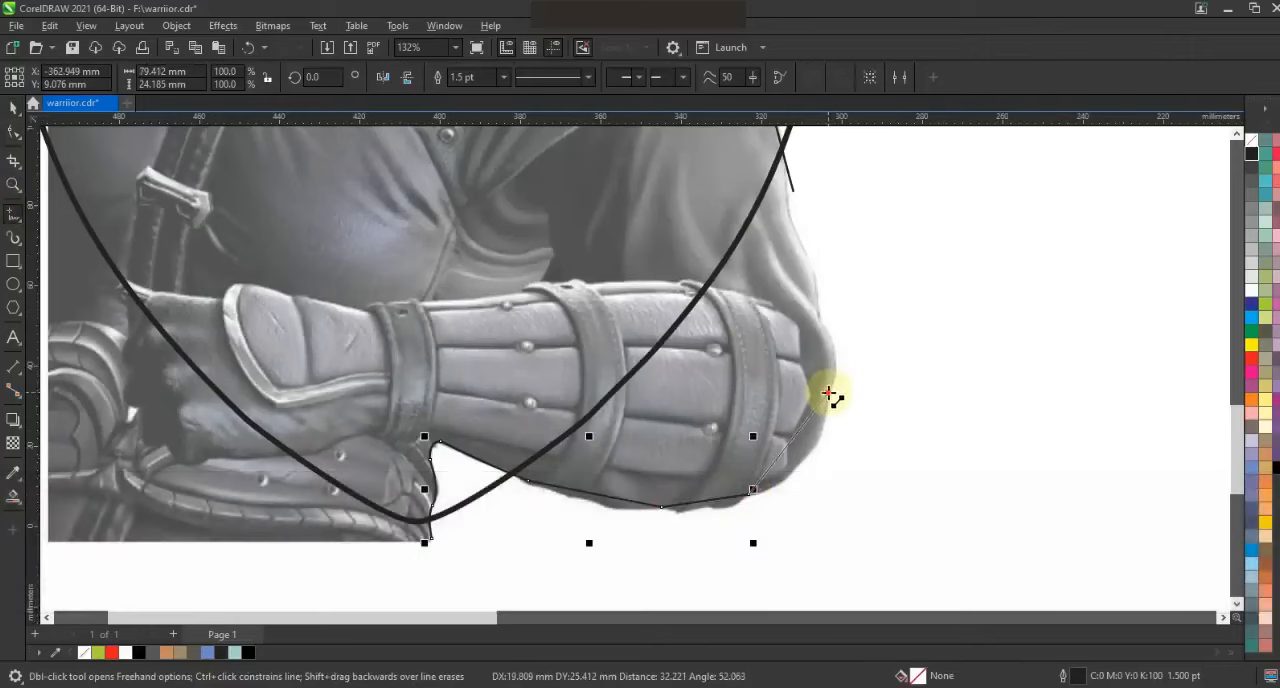
click(790, 210)
click(780, 129)
Convert the arm outline's segments to curves and fit them to the forearm, elbow and upper arm
click(13, 131)
drag(648, 440, 462, 544)
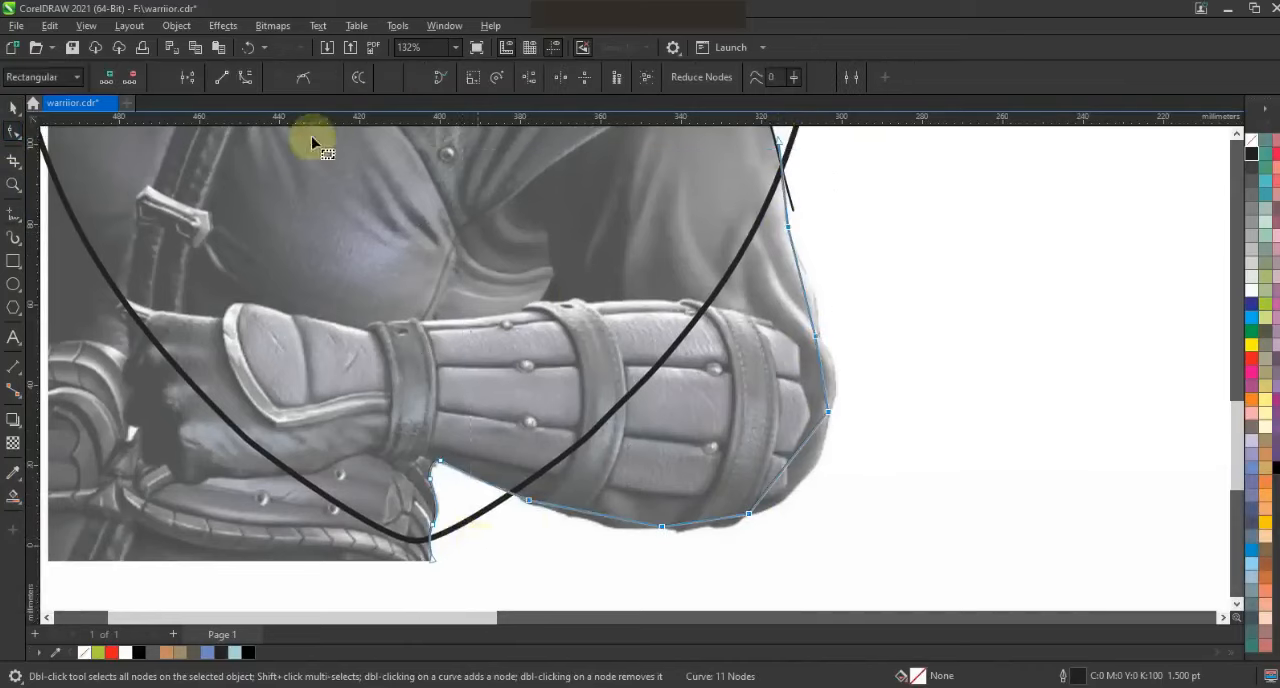
click(244, 78)
key(Escape)
drag(827, 391, 834, 384)
drag(807, 297, 814, 292)
drag(793, 457, 809, 477)
drag(715, 519, 713, 530)
drag(621, 518, 620, 526)
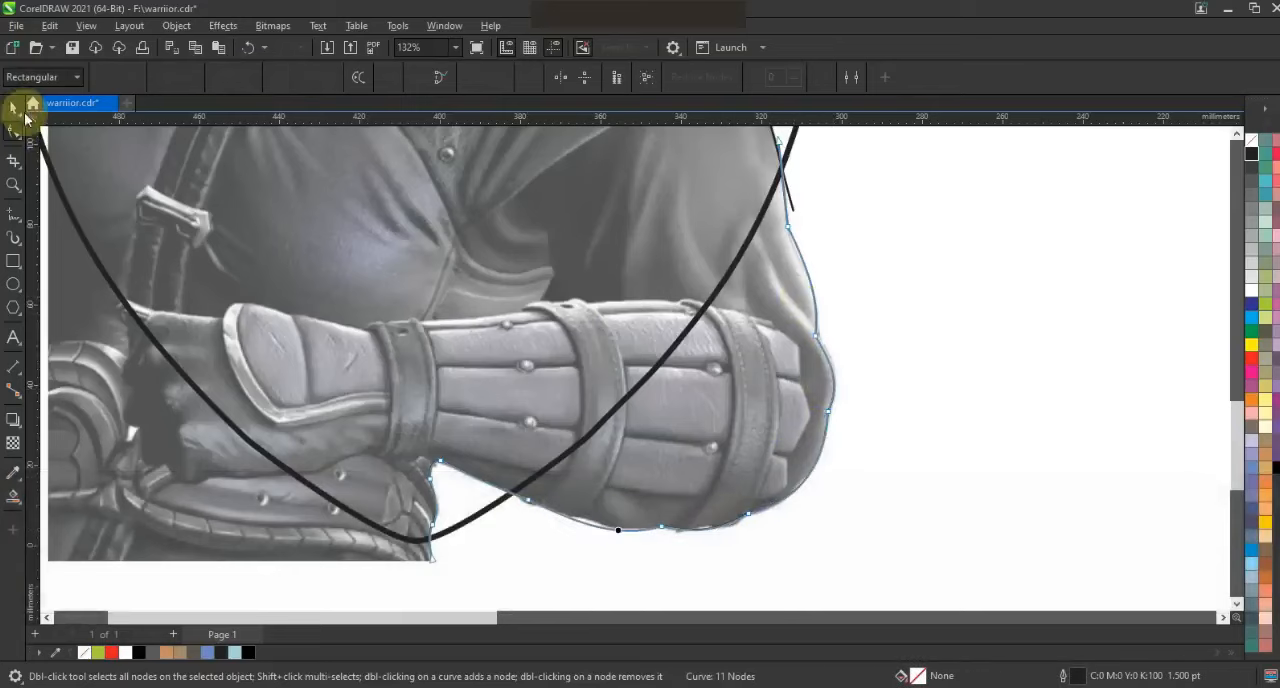
Smart-fill the warrior's enclosed regions in light blue with a 0.5 pt black outline, including the sliver inside the shield's edge
click(14, 108)
scroll(603, 339, down, 2)
key(Escape)
drag(715, 430, 345, 138)
key(shift+F2)
key(Escape)
click(13, 497)
click(589, 437)
click(714, 531)
click(650, 197)
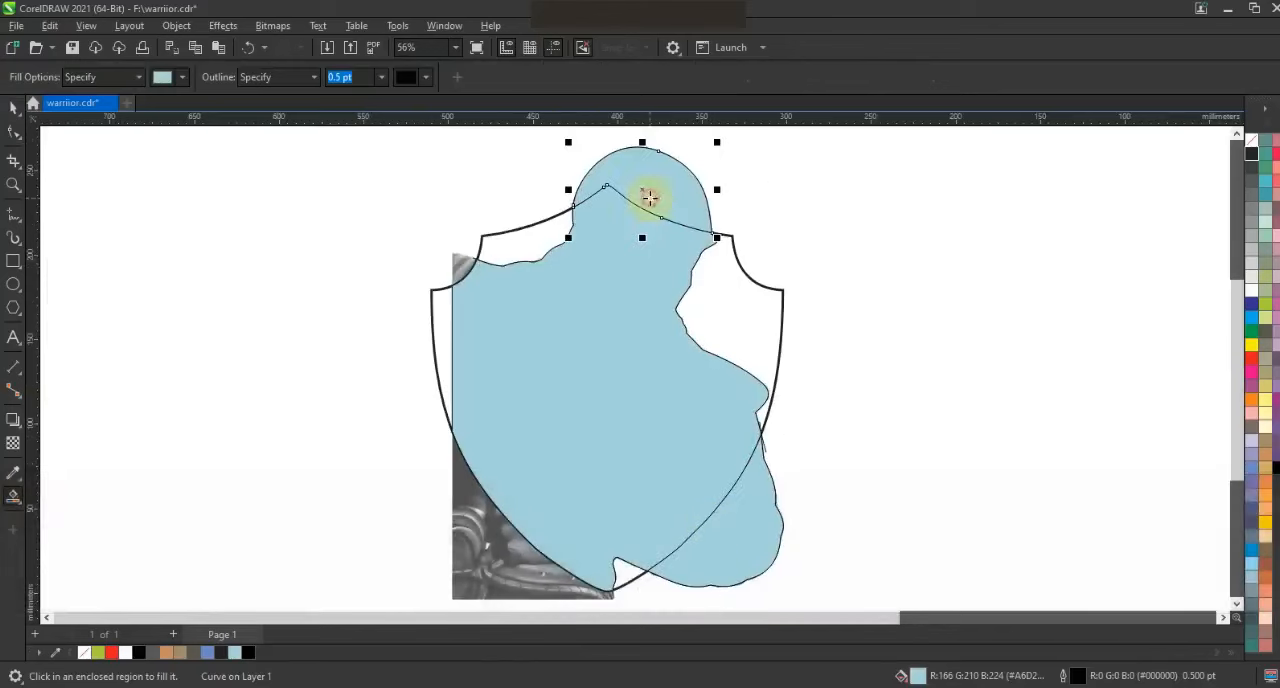
click(441, 340)
Weld the light blue filled regions into a single silhouette
scroll(736, 338, down, 1)
key(Escape)
click(591, 335)
shift+click(655, 341)
shift+click(705, 256)
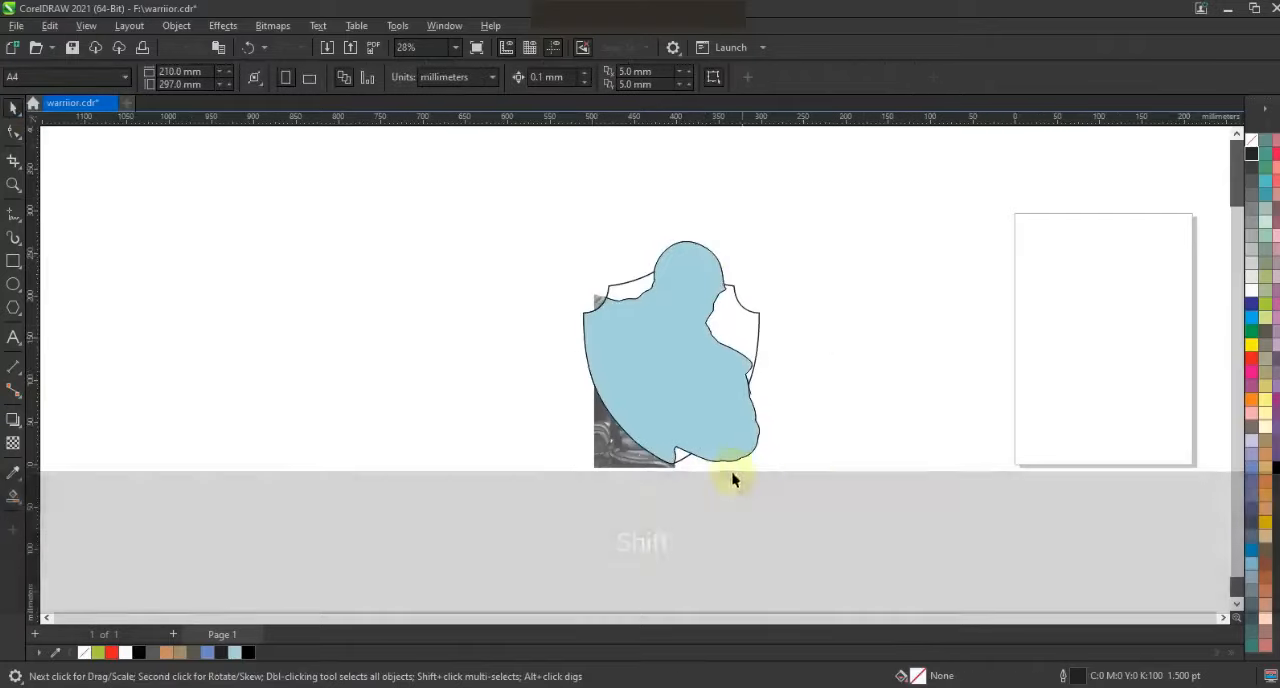
Delete the leftover traced line beside the upper arm
key(shift+F2)
key(Escape)
click(767, 448)
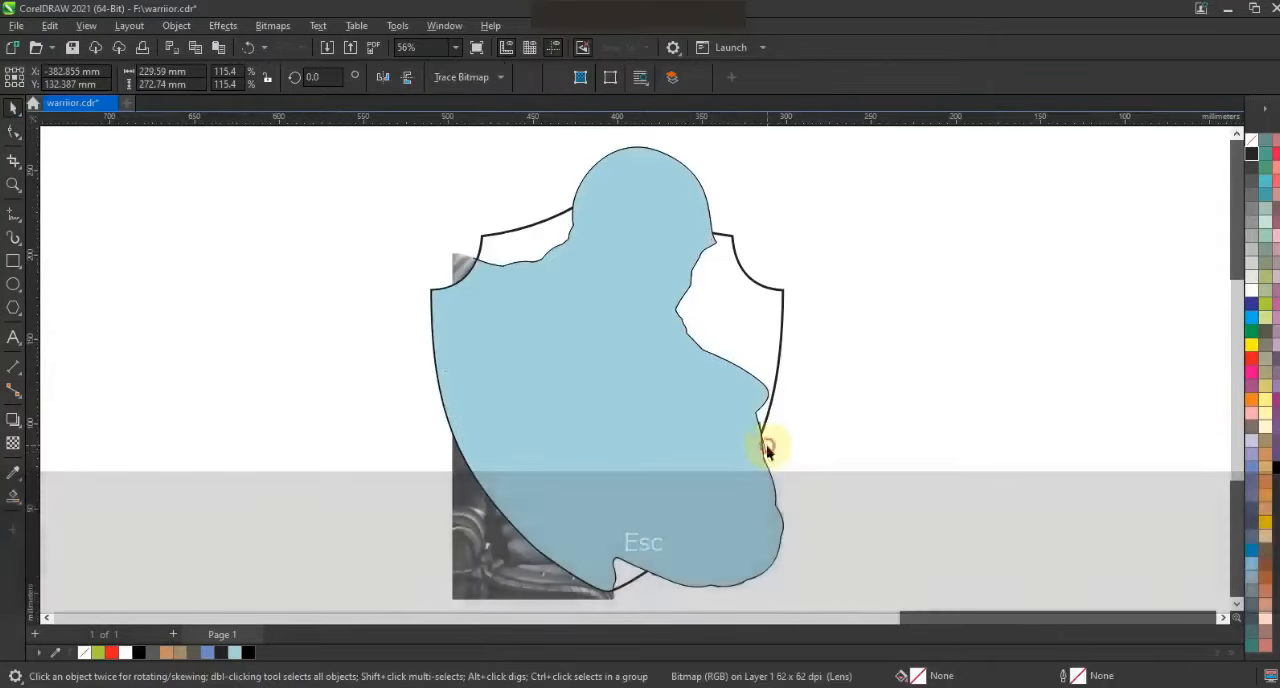
key(Delete)
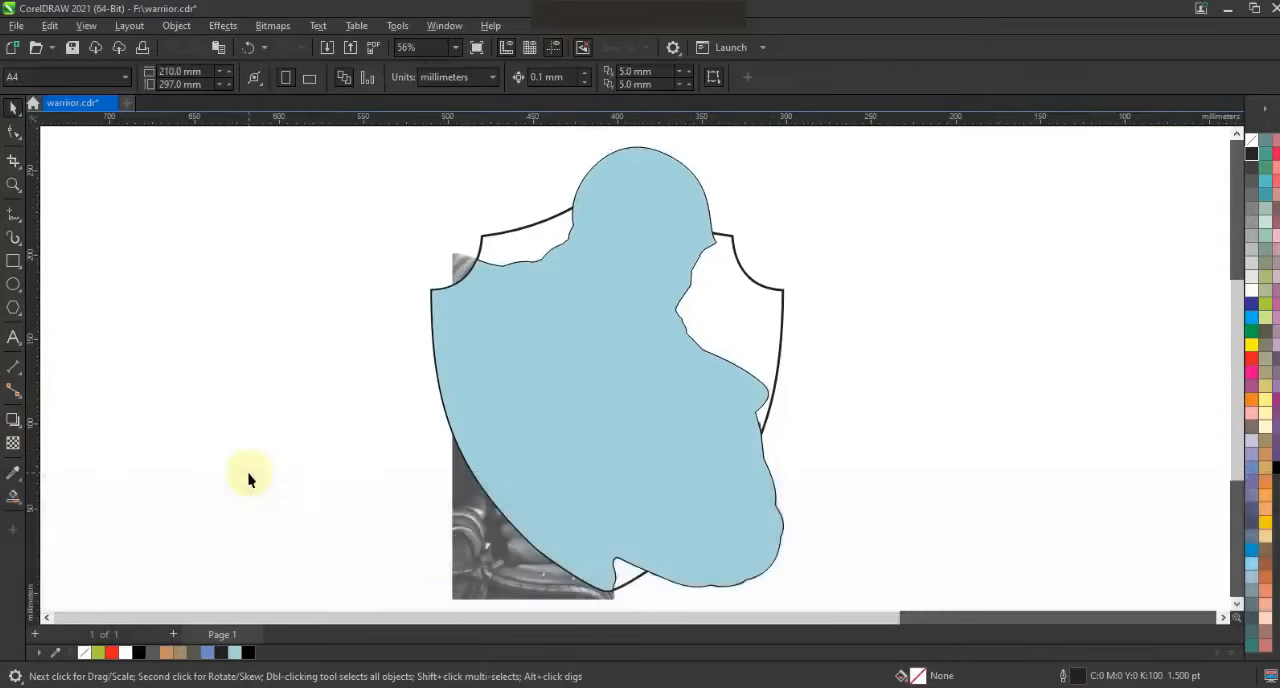
Remove the fill from the welded silhouette, leaving only its outline over the warrior image
click(654, 192)
click(1252, 141)
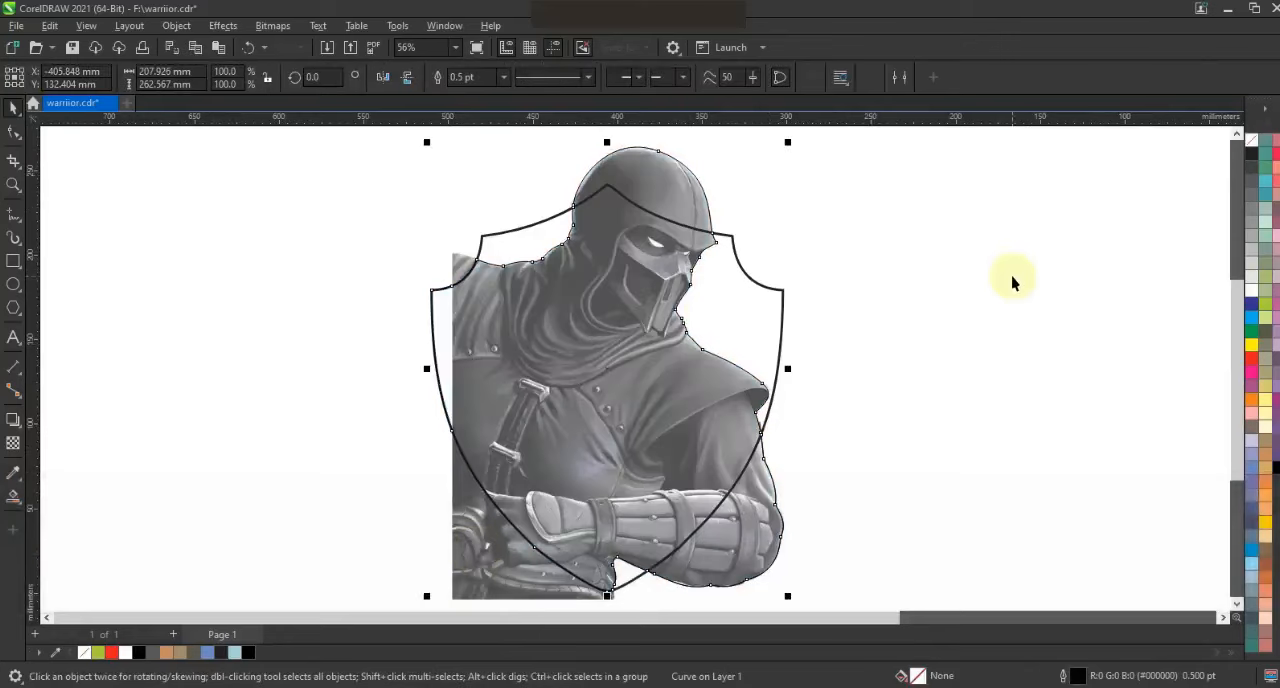
click(1016, 397)
Place a copy of the shield and silhouette beside the original artwork
scroll(808, 282, down, 1)
key(Escape)
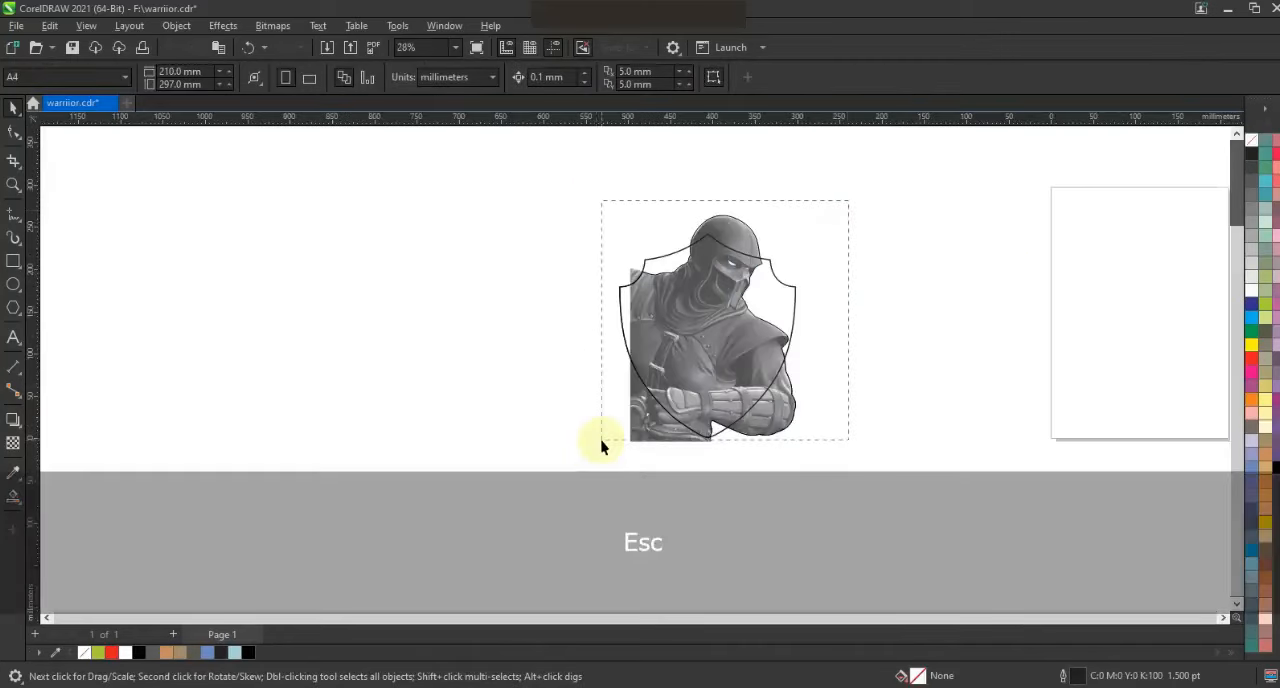
click(700, 371)
drag(700, 371, 502, 343)
right_click(502, 343)
Fill the copied silhouette black and the copied shield yellow (C0 M20 Y100 K0)
click(569, 457)
click(577, 429)
click(139, 652)
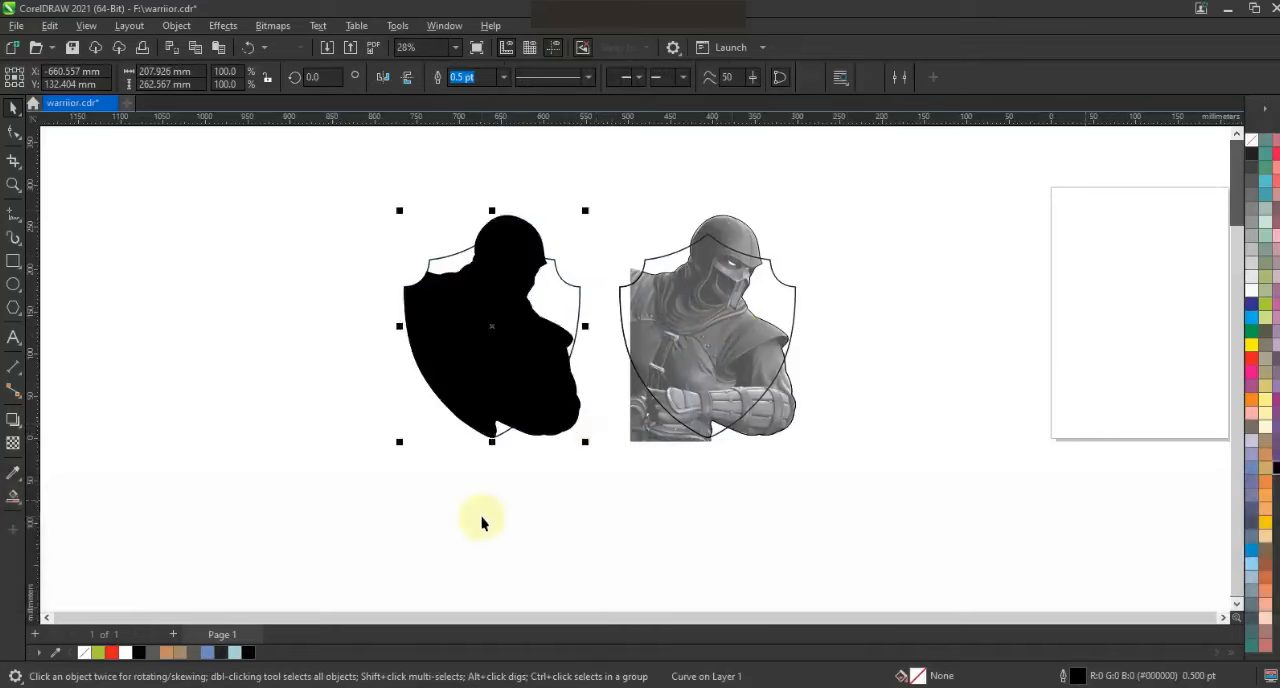
click(580, 306)
click(1265, 521)
click(620, 520)
Add an outward one-step contour of about 7 mm around the yellow shield
click(14, 185)
drag(403, 186, 857, 450)
click(14, 108)
click(529, 347)
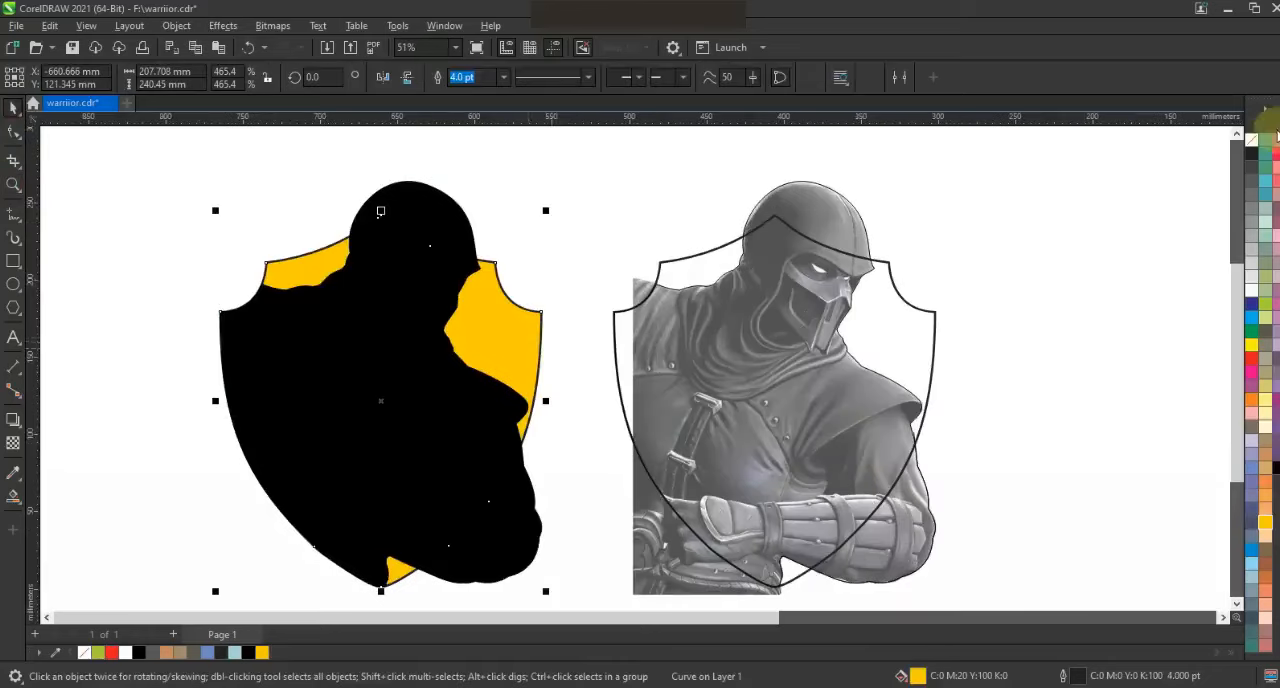
click(19, 428)
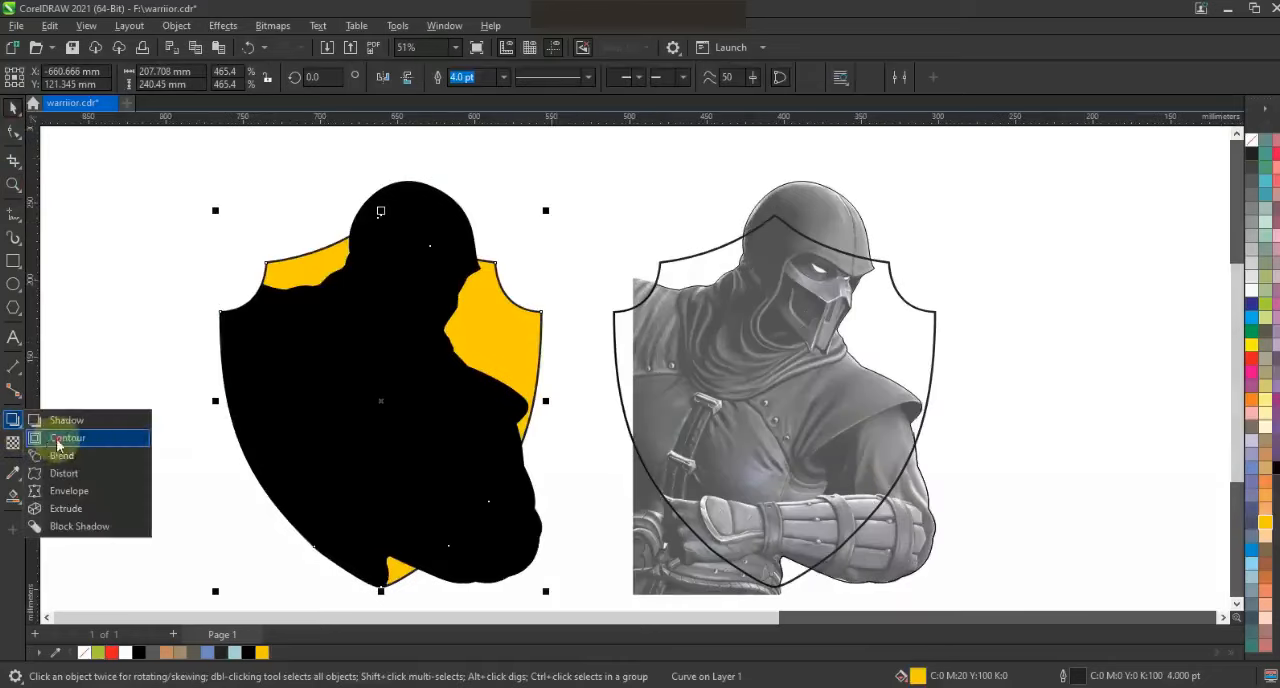
click(58, 440)
drag(541, 313, 562, 303)
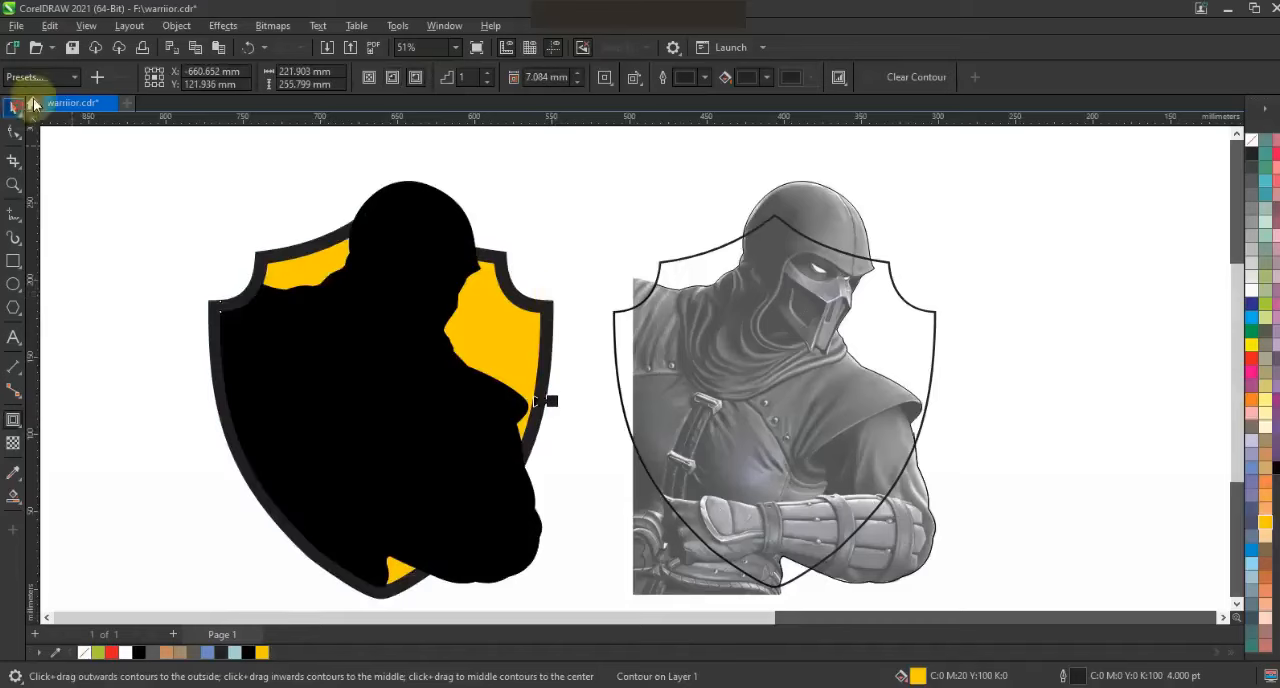
Break the shield's contour apart and color the outer border shape black
click(129, 25)
click(163, 397)
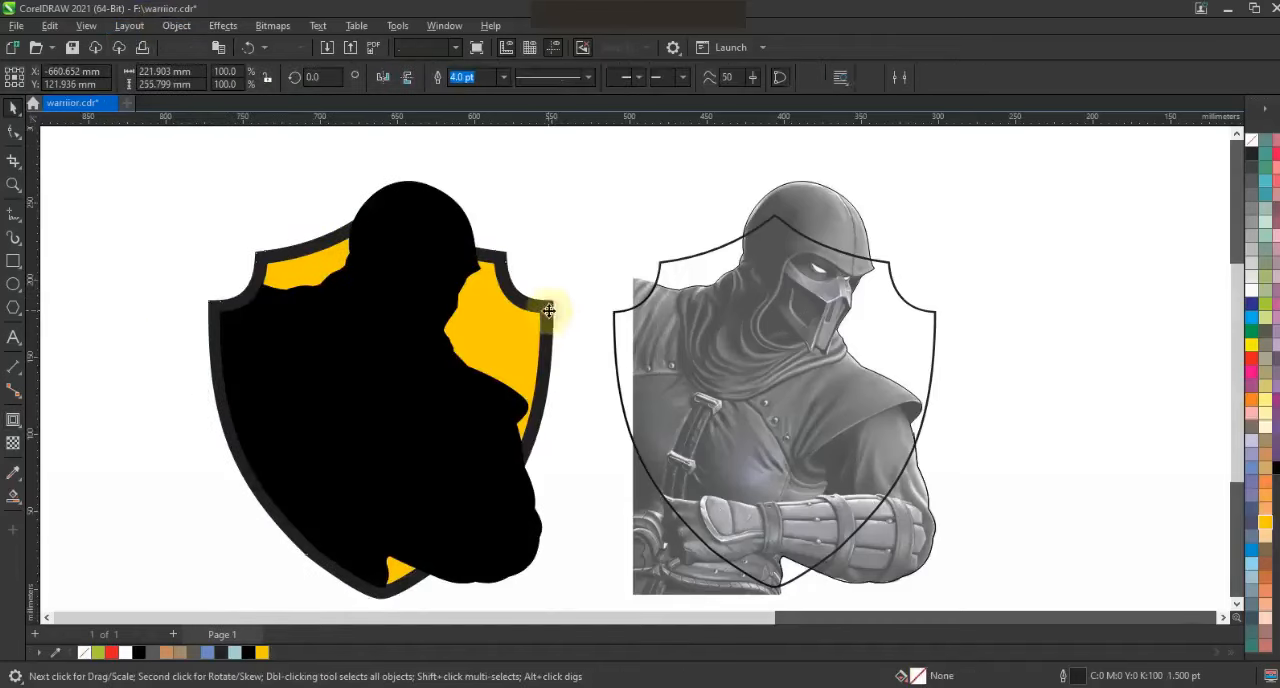
click(597, 220)
Remove the copied silhouette's fill and add an outward contour of about 5 mm around it
click(463, 257)
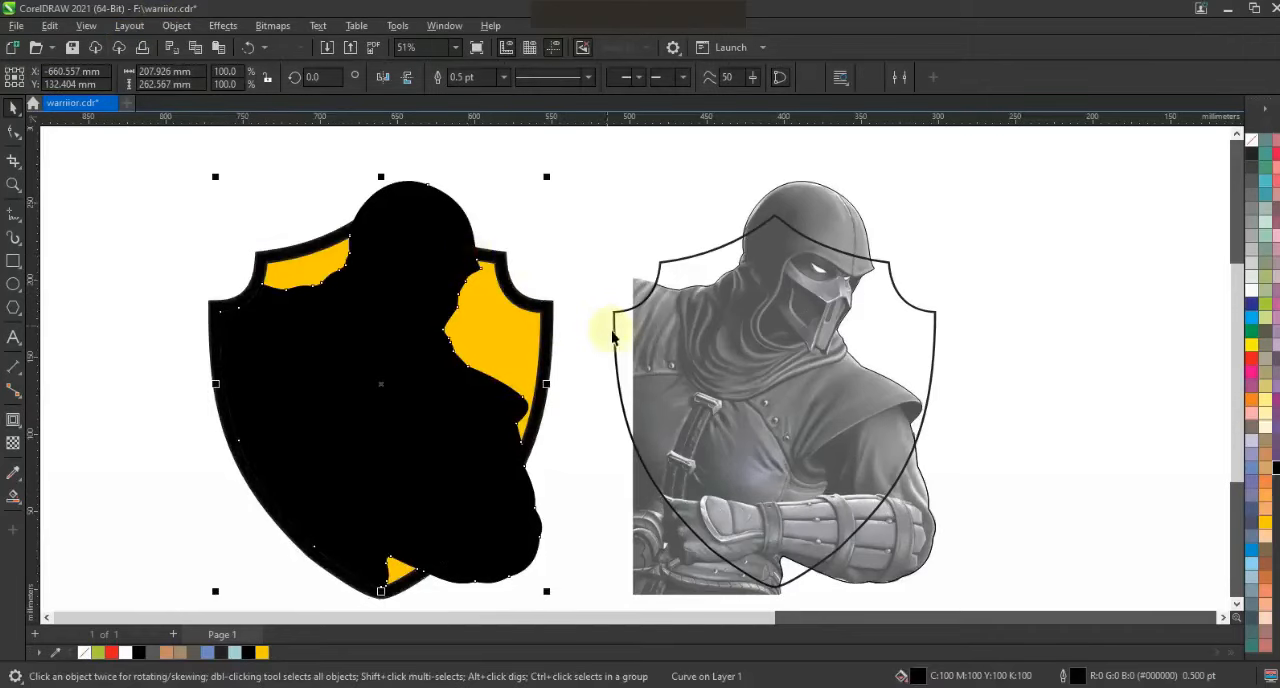
click(1253, 143)
click(13, 419)
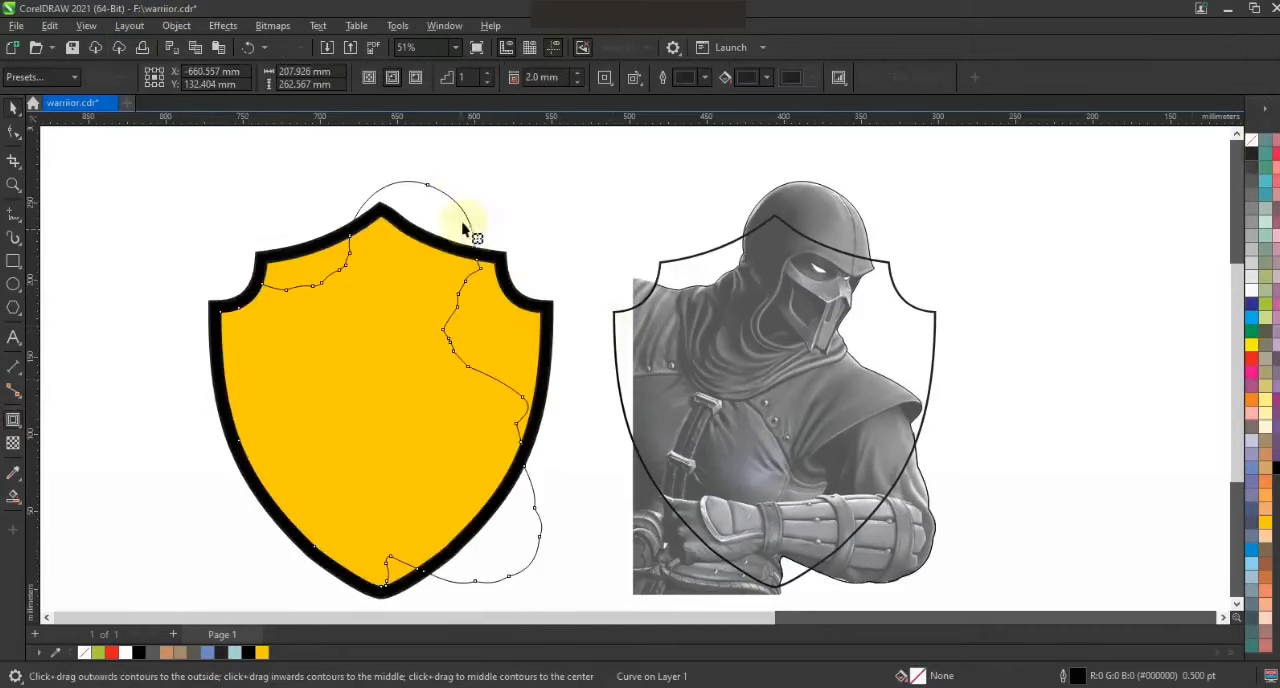
drag(455, 200, 479, 175)
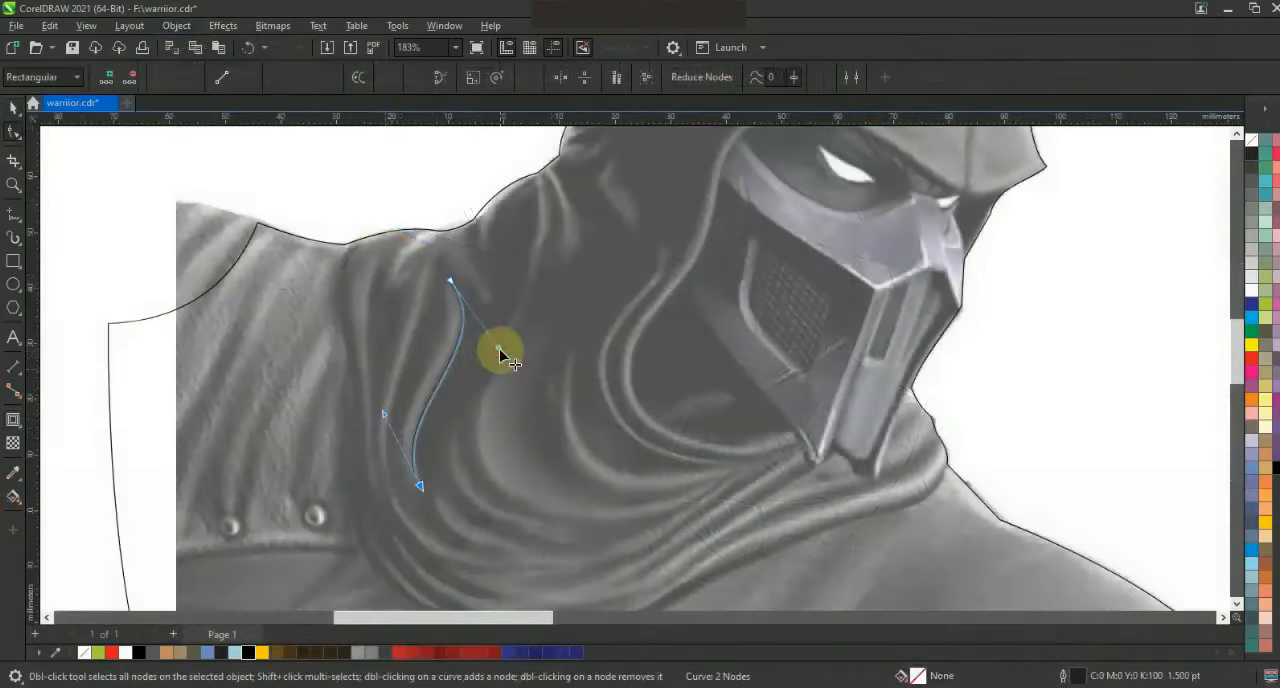
Duplicate the curved fold line on the hood's scarf slightly to one side and combine both curves
key(space)
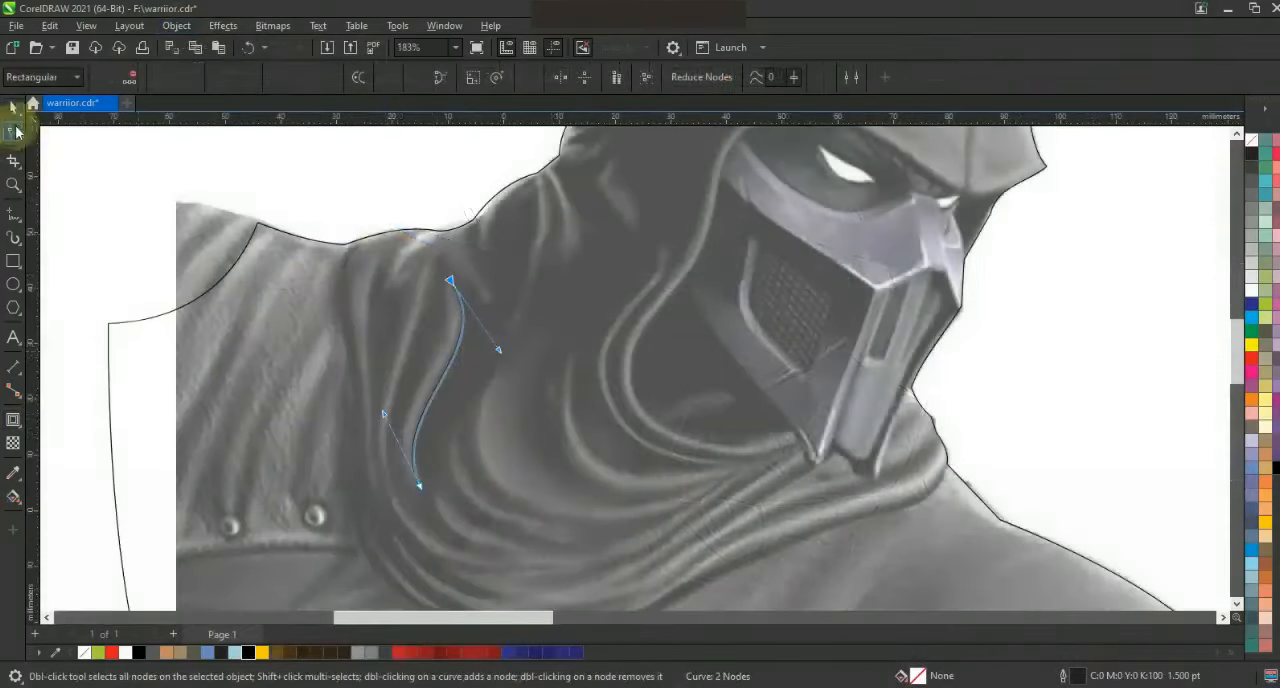
drag(449, 365, 433, 363)
right_click(433, 363)
shift+click(463, 311)
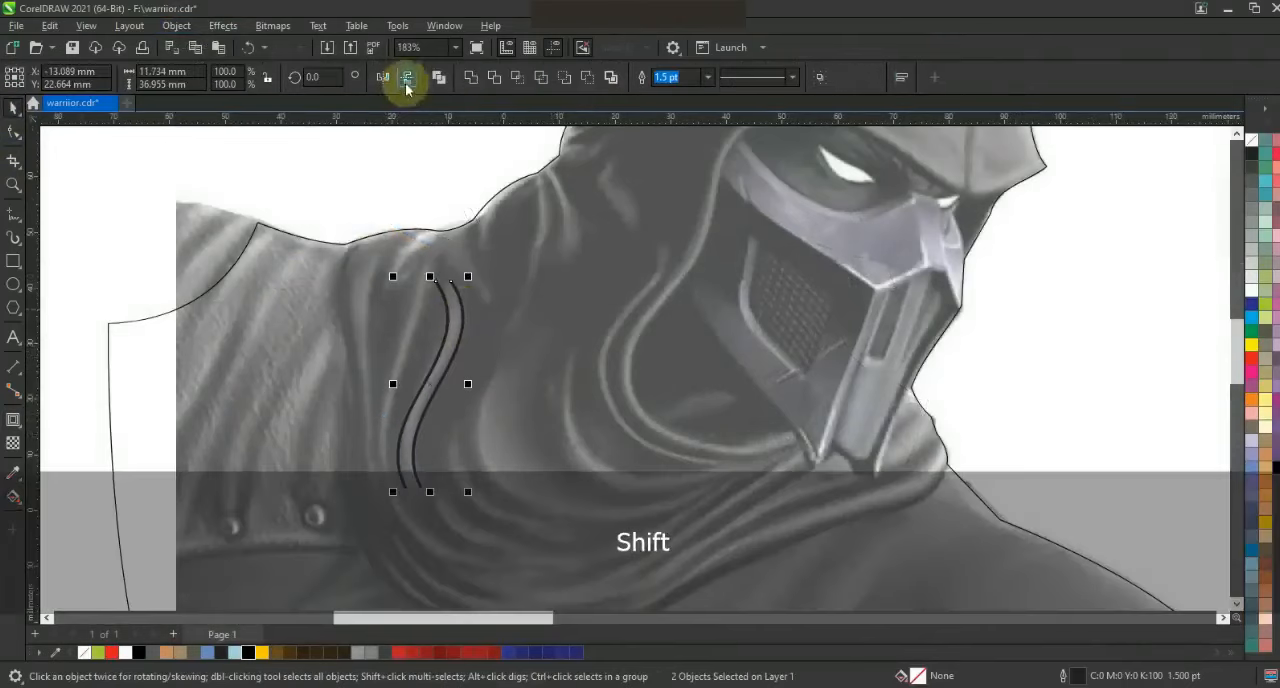
key(ctrl+l)
Join the combined curves' end nodes at both ends to close the fold into a tapered shape
click(13, 132)
drag(418, 264, 461, 303)
click(162, 78)
drag(385, 467, 488, 520)
click(163, 78)
key(space)
Trace the scarf's lower folds with a closed zigzag outline of straight segments about 105 mm wide, running from the collar edge across the chest
scroll(520, 180, down, 3)
key(Escape)
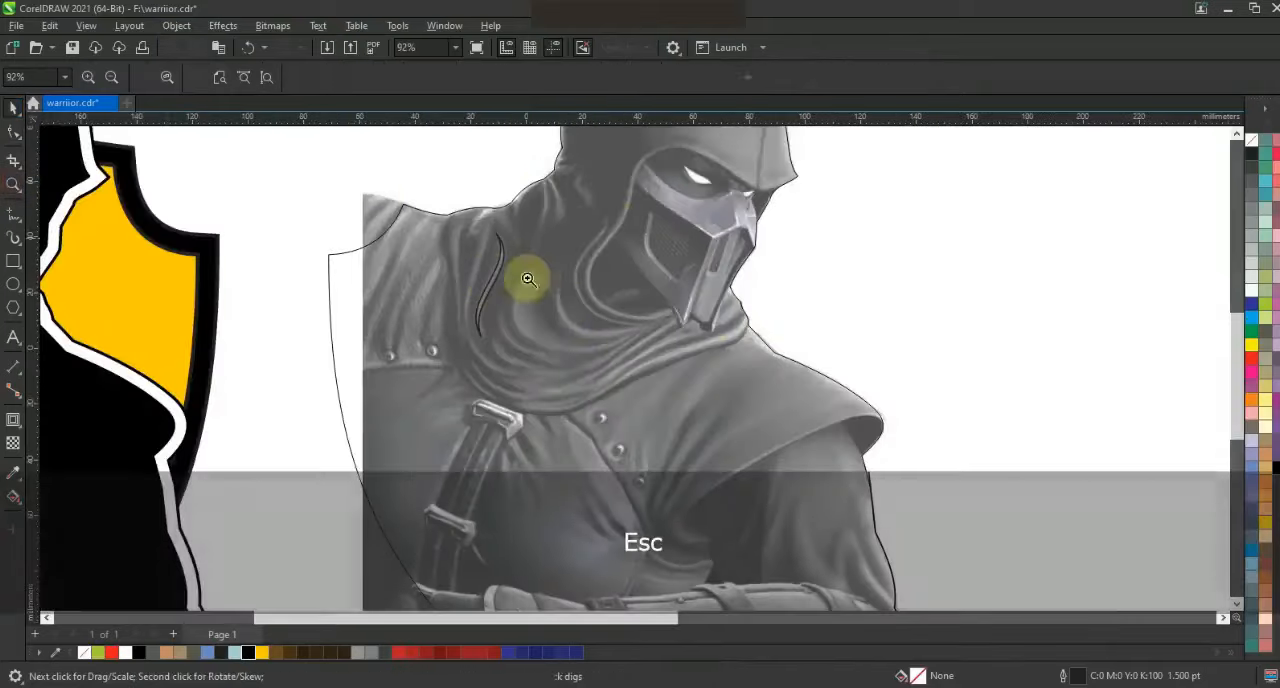
scroll(640, 268, up, 2)
key(F5)
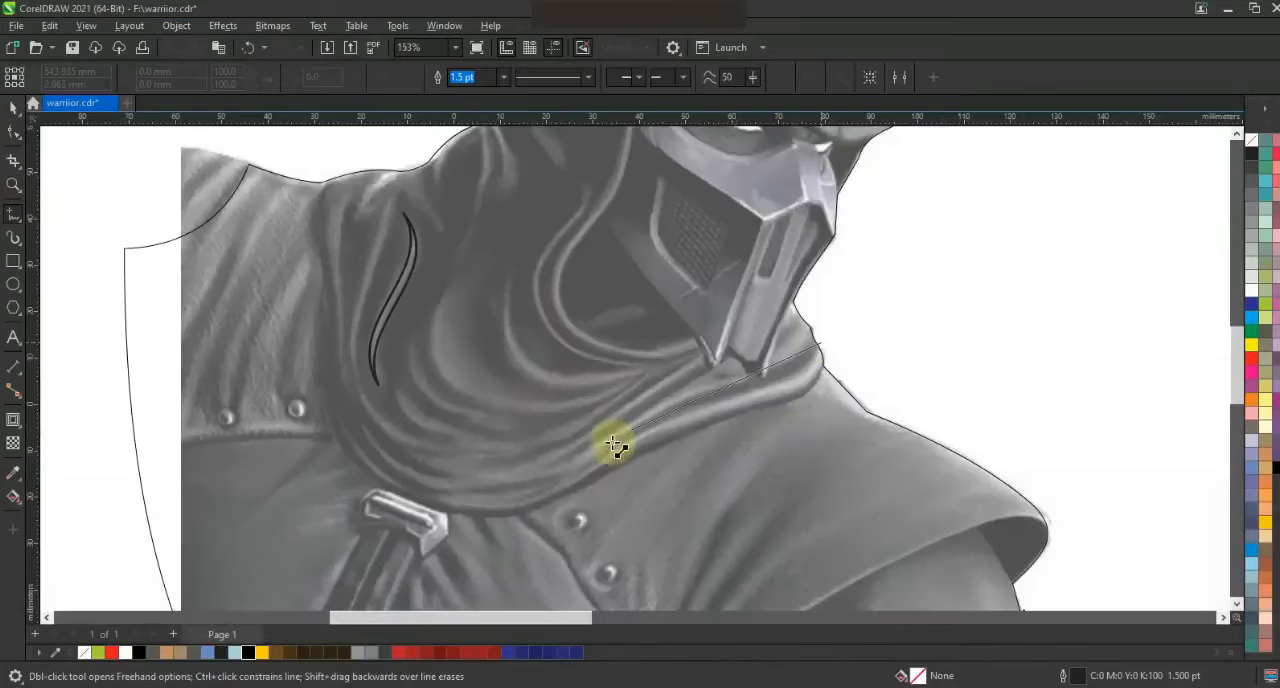
double_click(591, 459)
double_click(767, 372)
double_click(553, 459)
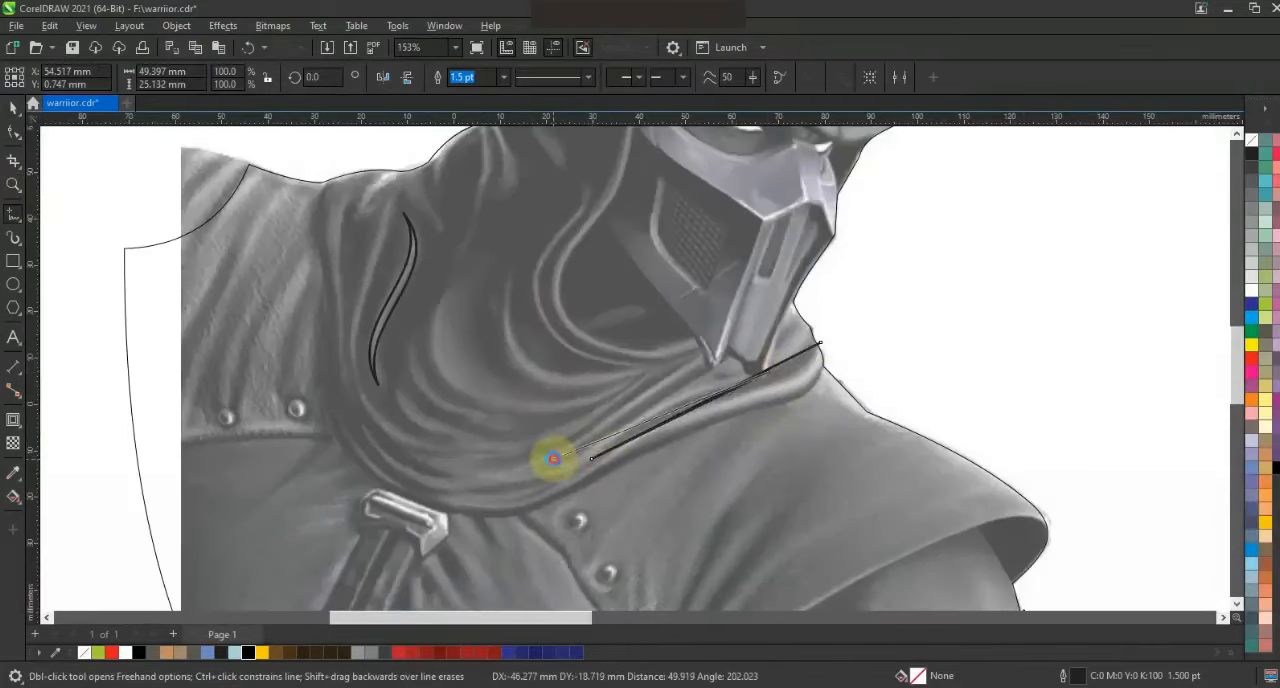
double_click(703, 362)
double_click(480, 463)
double_click(472, 434)
double_click(393, 381)
double_click(348, 361)
double_click(457, 450)
double_click(397, 448)
double_click(453, 473)
double_click(335, 423)
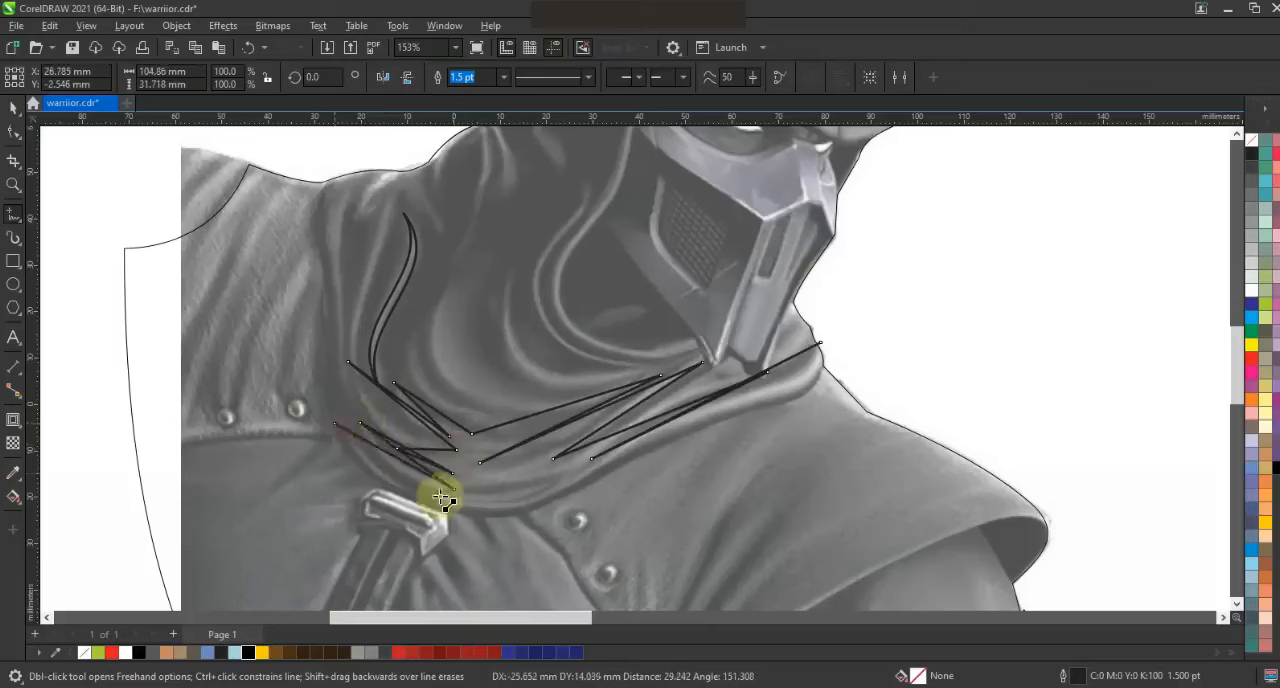
double_click(562, 490)
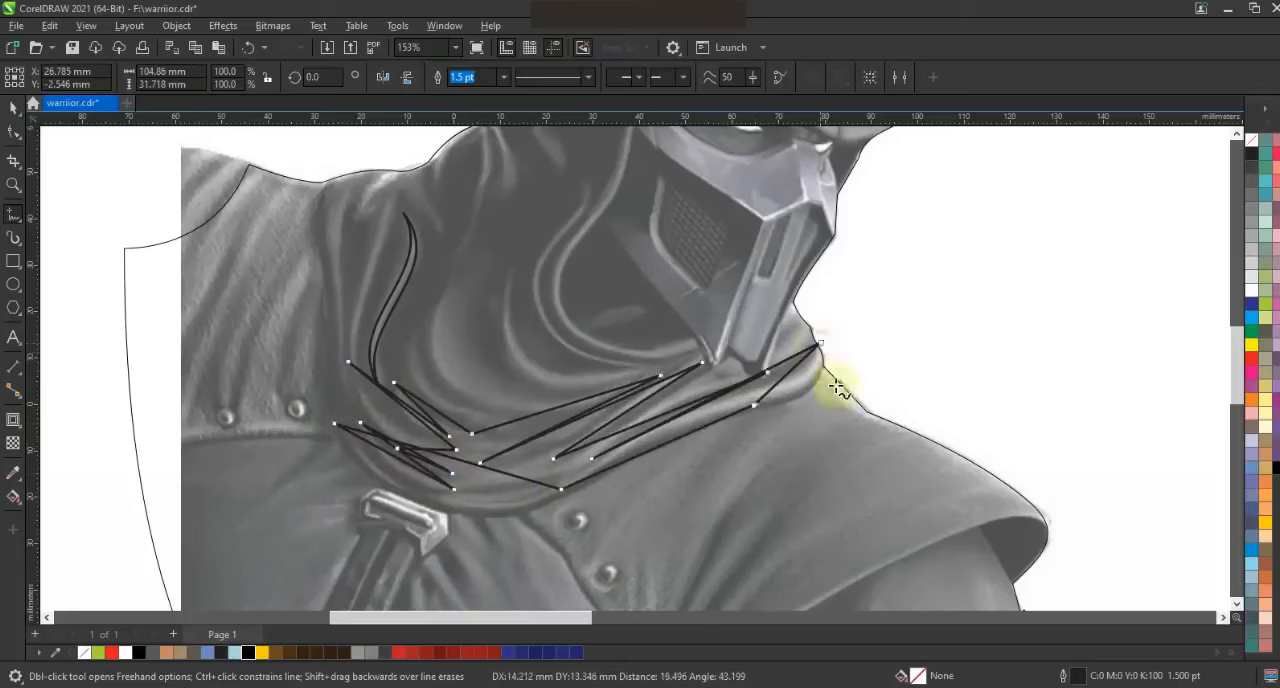
Bend the straight segments of the lower scarf outline into curves that follow the folds in the image
click(13, 131)
drag(783, 388, 848, 380)
drag(655, 436, 772, 409)
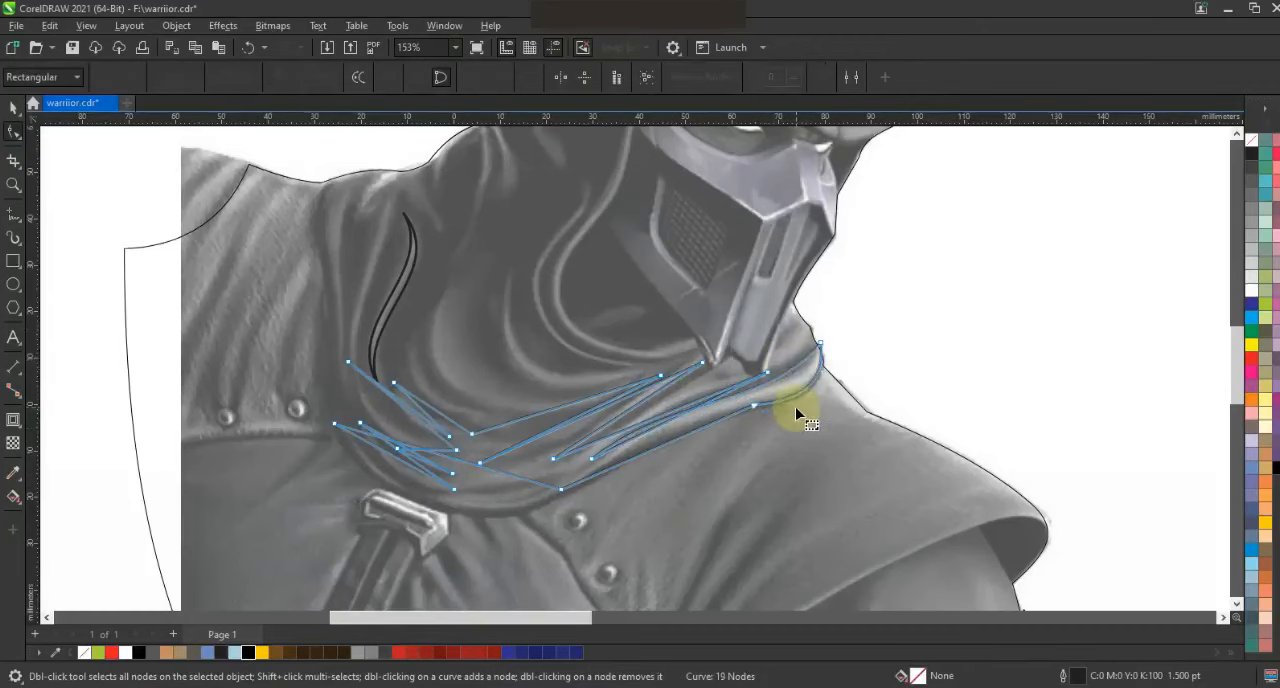
drag(797, 414, 790, 381)
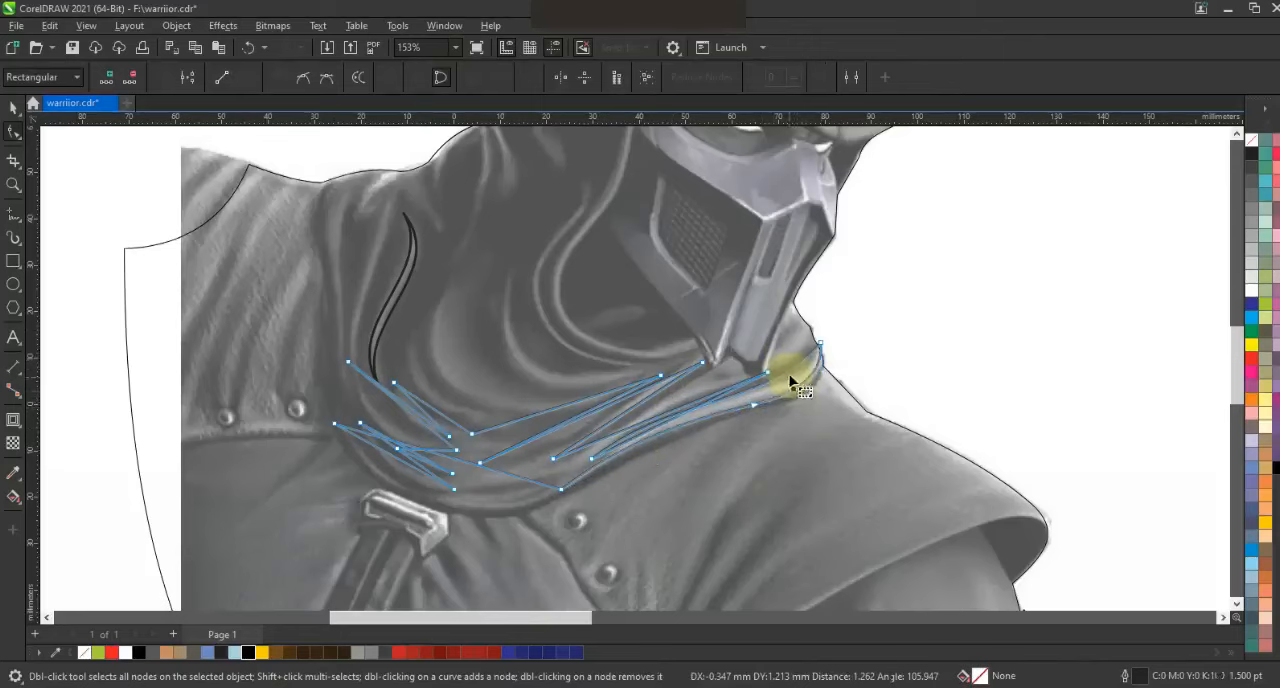
drag(716, 410, 716, 410)
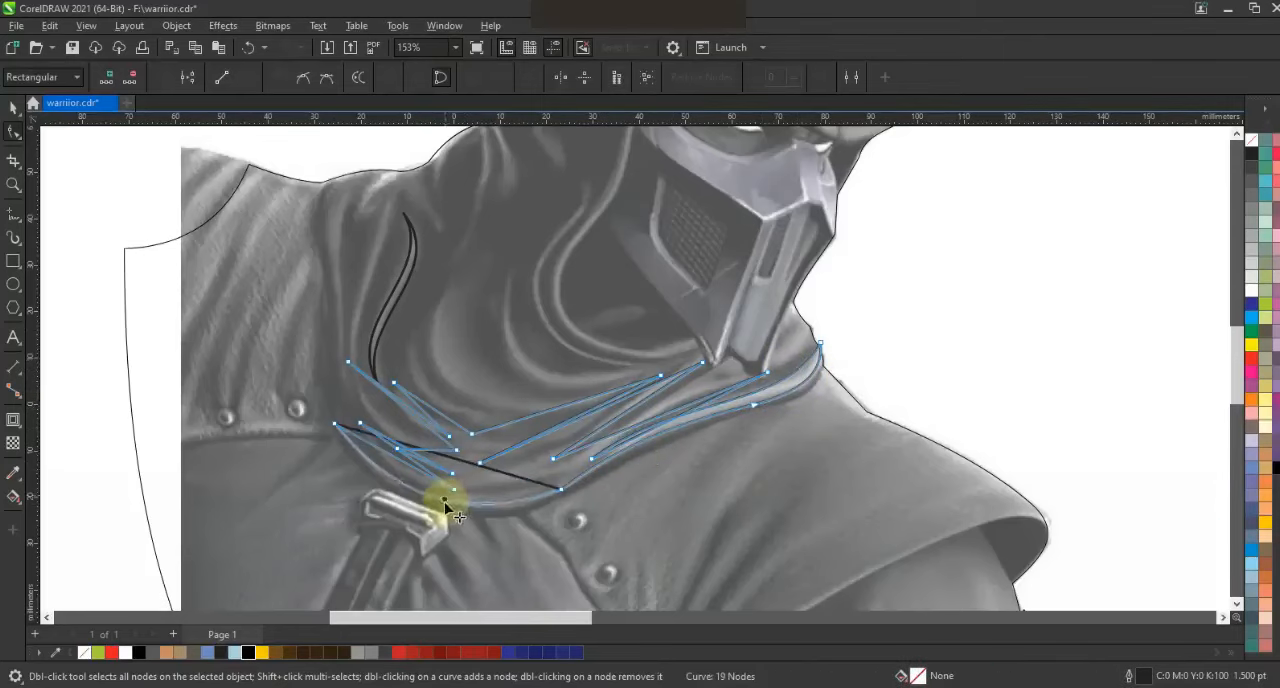
drag(416, 476, 409, 429)
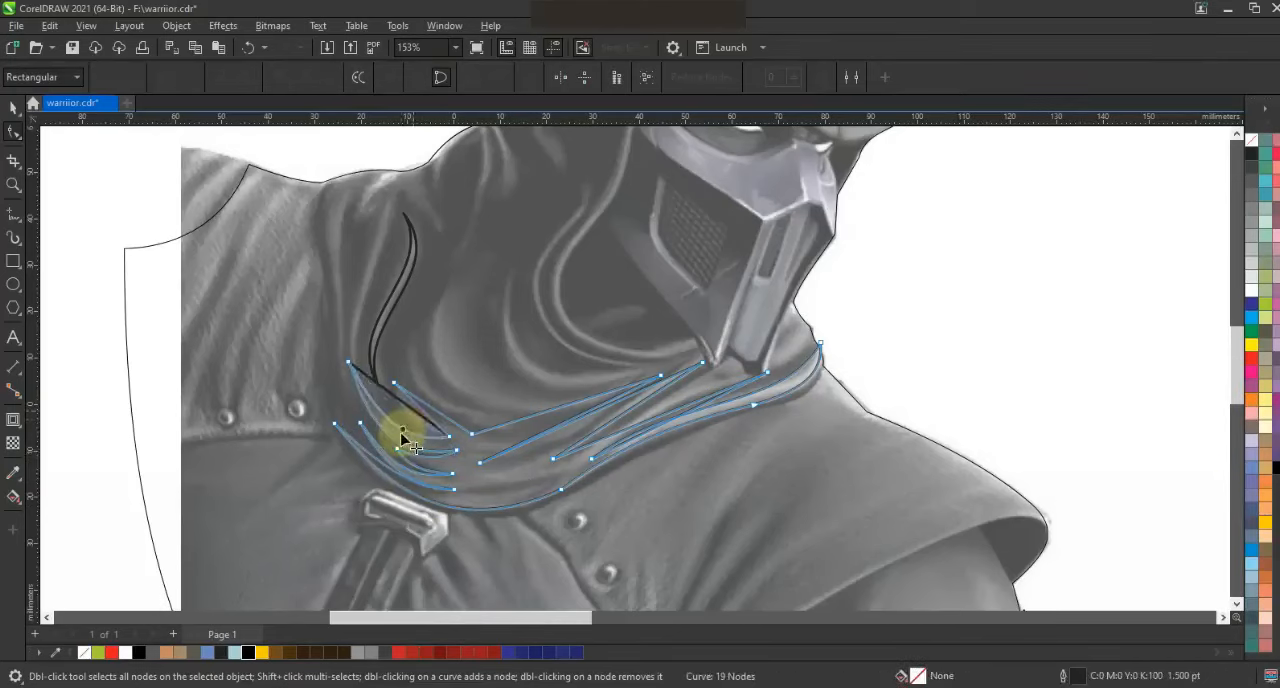
mouse_move(528, 443)
mouse_down()
mouse_move(712, 421)
mouse_move(665, 418)
mouse_up()
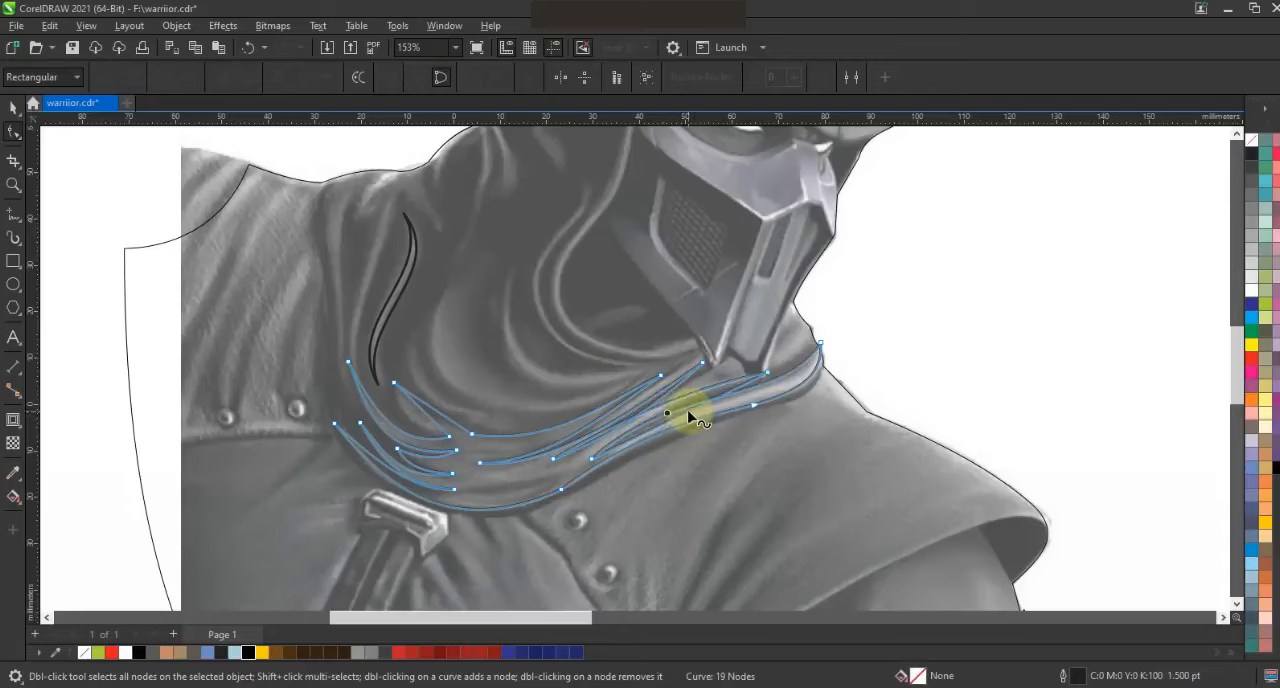
key(ctrl+z)
drag(674, 417, 686, 411)
drag(423, 416, 432, 411)
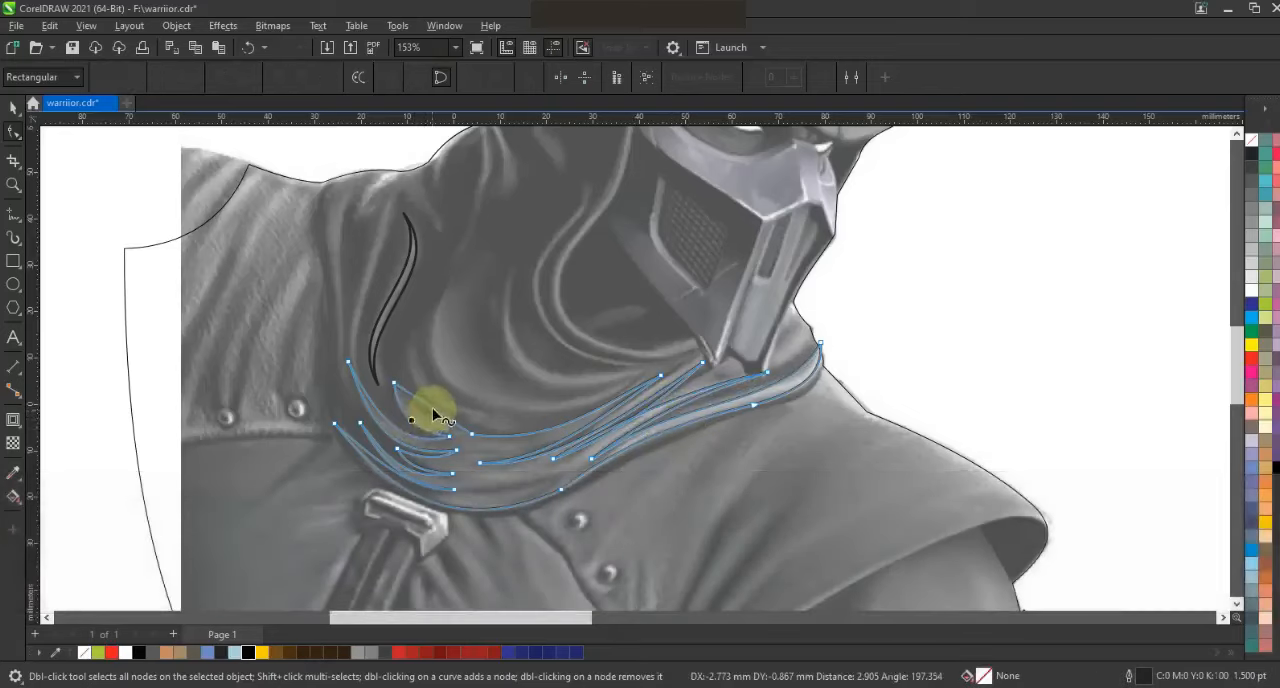
Fill both the lower scarf shape and the tapered fold with yellow-green (C40 M0 Y100 K0)
click(14, 108)
key(Escape)
scroll(923, 286, down, 2)
drag(1023, 246, 659, 362)
click(1266, 311)
Draw a closed straight-segment outline about 43 by 31 mm with two upper points for the folds above the green scarf shape
scroll(846, 300, up, 4)
key(F5)
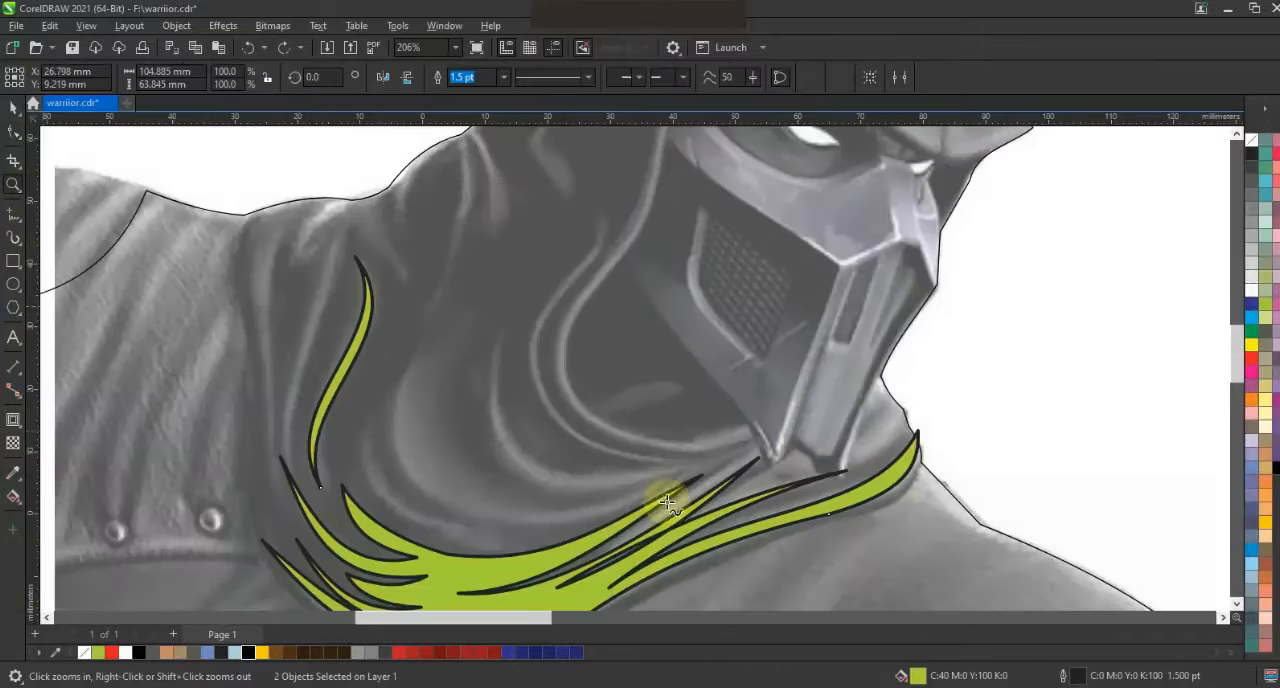
click(488, 324)
click(400, 361)
click(480, 518)
click(669, 474)
Bend the segments of the two-pointed outline into crescent folds and fill the shape with the same yellow-green
key(F10)
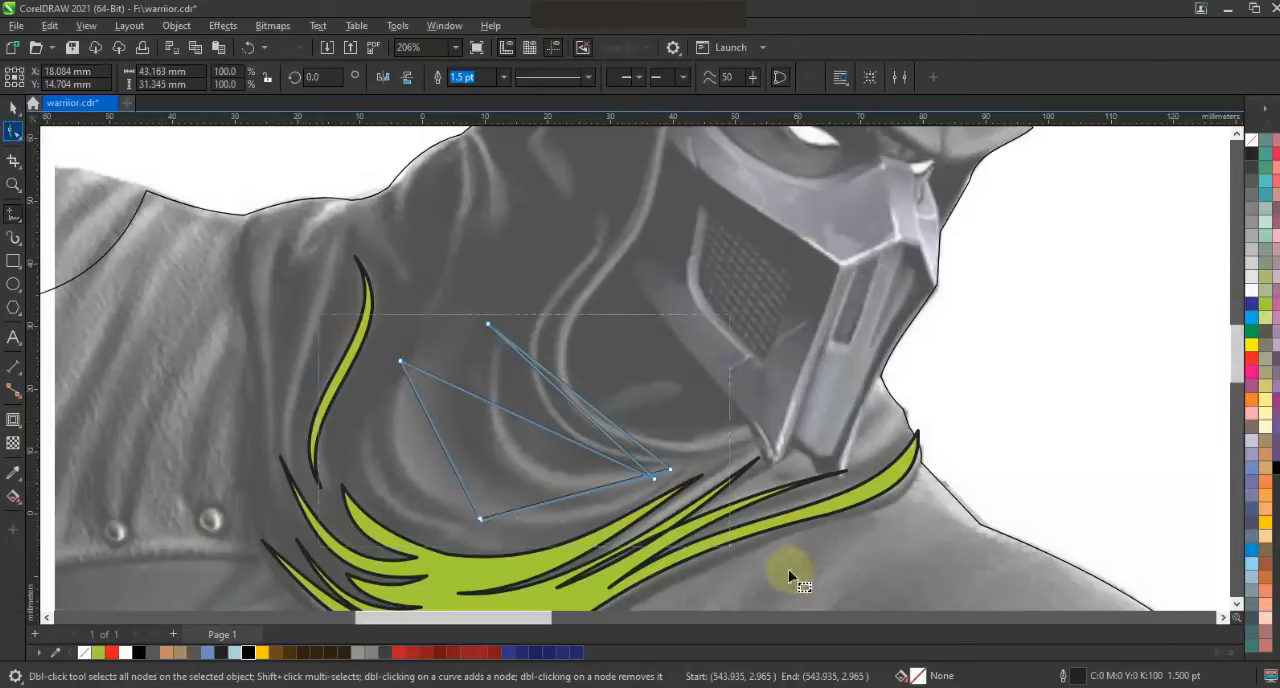
drag(409, 461, 397, 469)
drag(553, 503, 565, 521)
drag(421, 497, 421, 493)
drag(485, 400, 384, 485)
drag(571, 440, 505, 550)
mouse_move(529, 456)
mouse_down()
mouse_move(571, 403)
mouse_move(528, 454)
mouse_up()
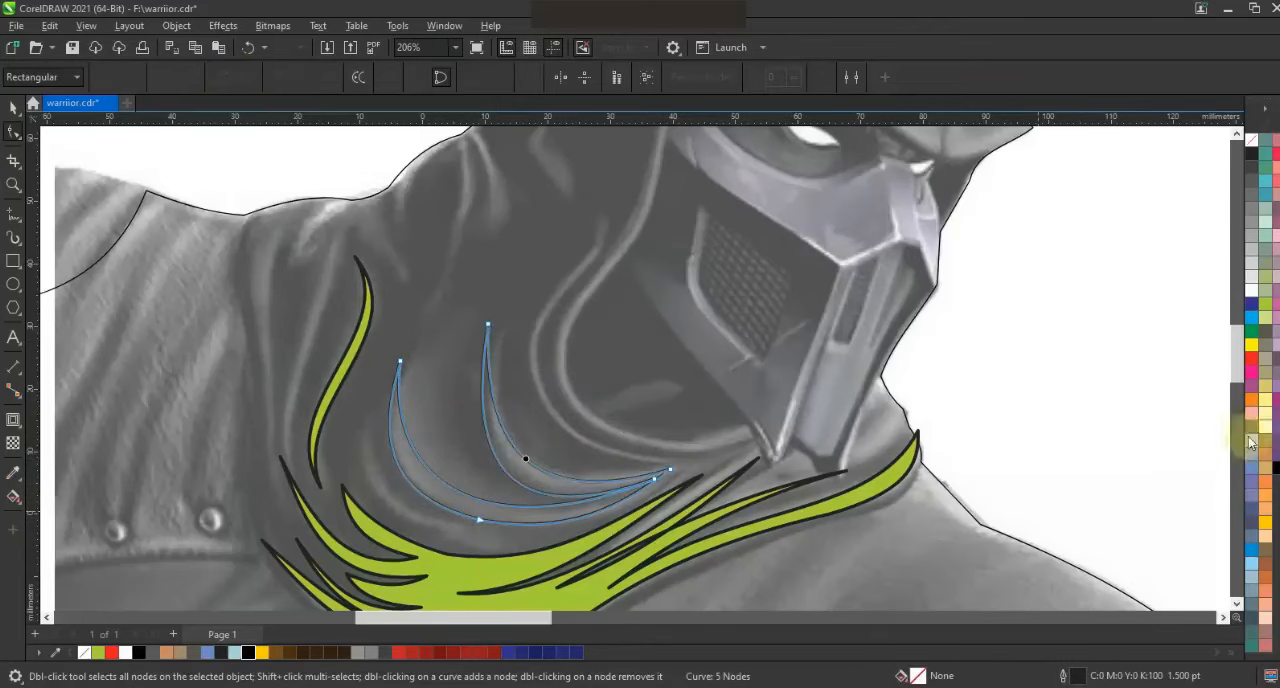
click(1265, 308)
Add a small two-node crescent between the existing folds and the lower scarf shape, bend its sides and fill it yellow-green
click(13, 214)
click(364, 433)
double_click(524, 539)
click(364, 433)
click(13, 132)
drag(328, 292, 600, 560)
drag(437, 497, 414, 508)
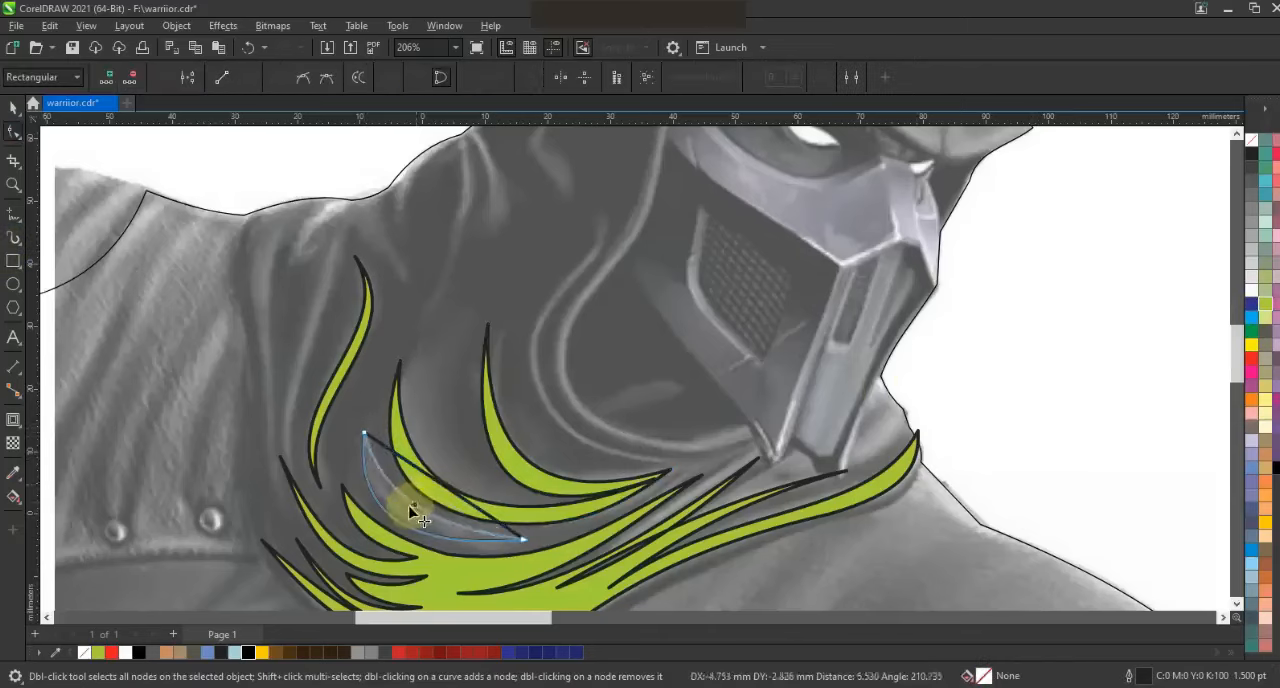
Deselect the fold shape and save the drawing
click(13, 107)
scroll(480, 314, down, 5)
key(Escape)
key(ctrl+s)
key(alt+Tab)
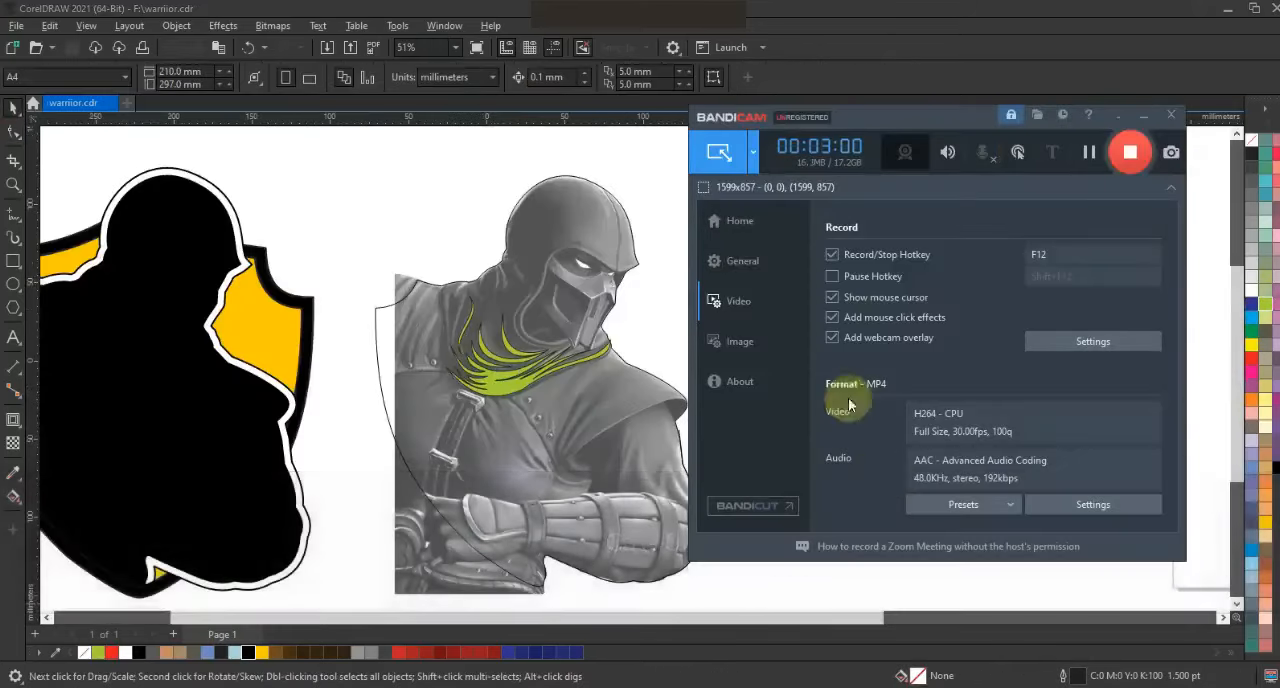
click(1140, 117)
Draw an open zigzag line of straight segments for the upper scarf folds, from the shoulder edge up to the back of the neck
click(13, 185)
drag(420, 214, 722, 402)
drag(335, 237, 736, 547)
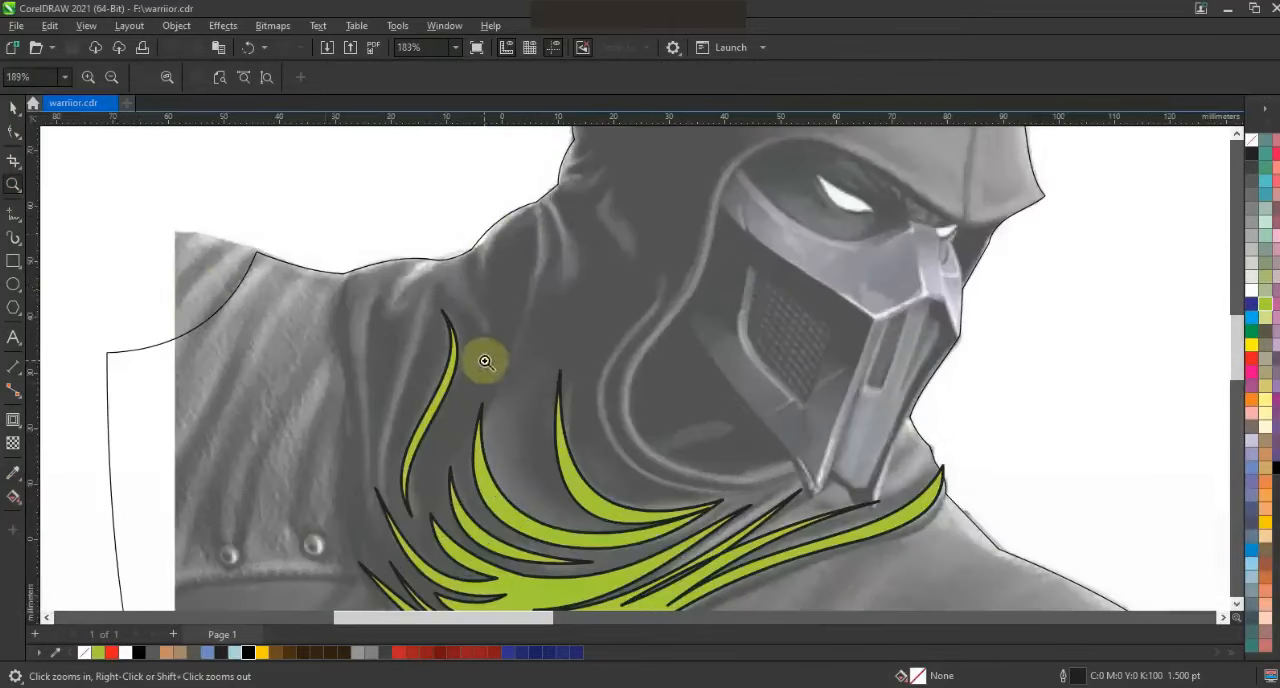
click(13, 215)
click(366, 511)
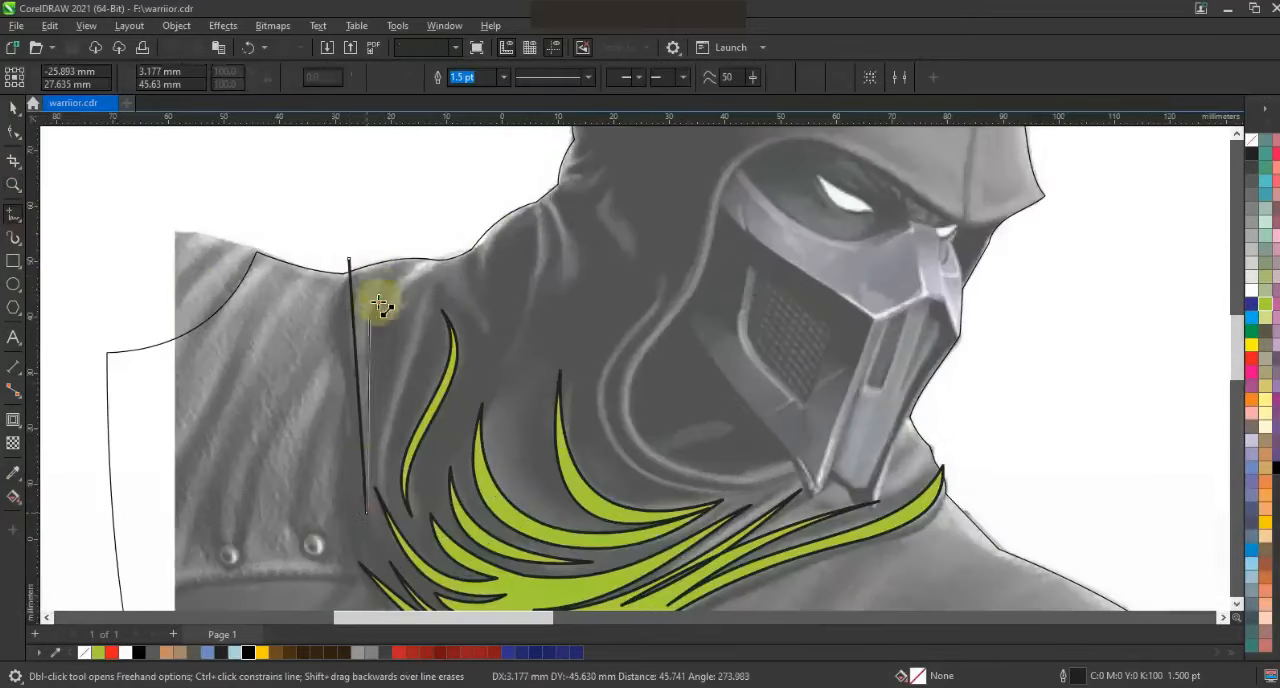
click(378, 291)
click(381, 330)
click(421, 291)
click(389, 497)
click(438, 287)
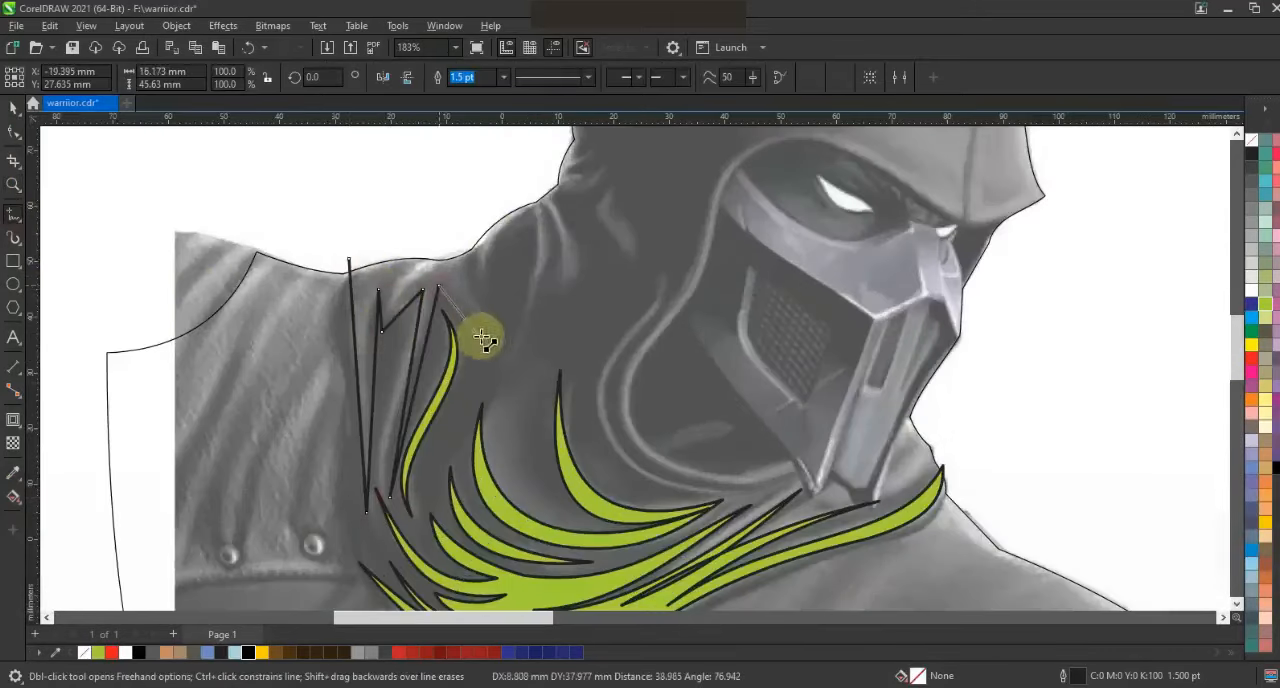
click(487, 294)
click(532, 211)
click(505, 368)
click(552, 206)
click(562, 304)
click(565, 200)
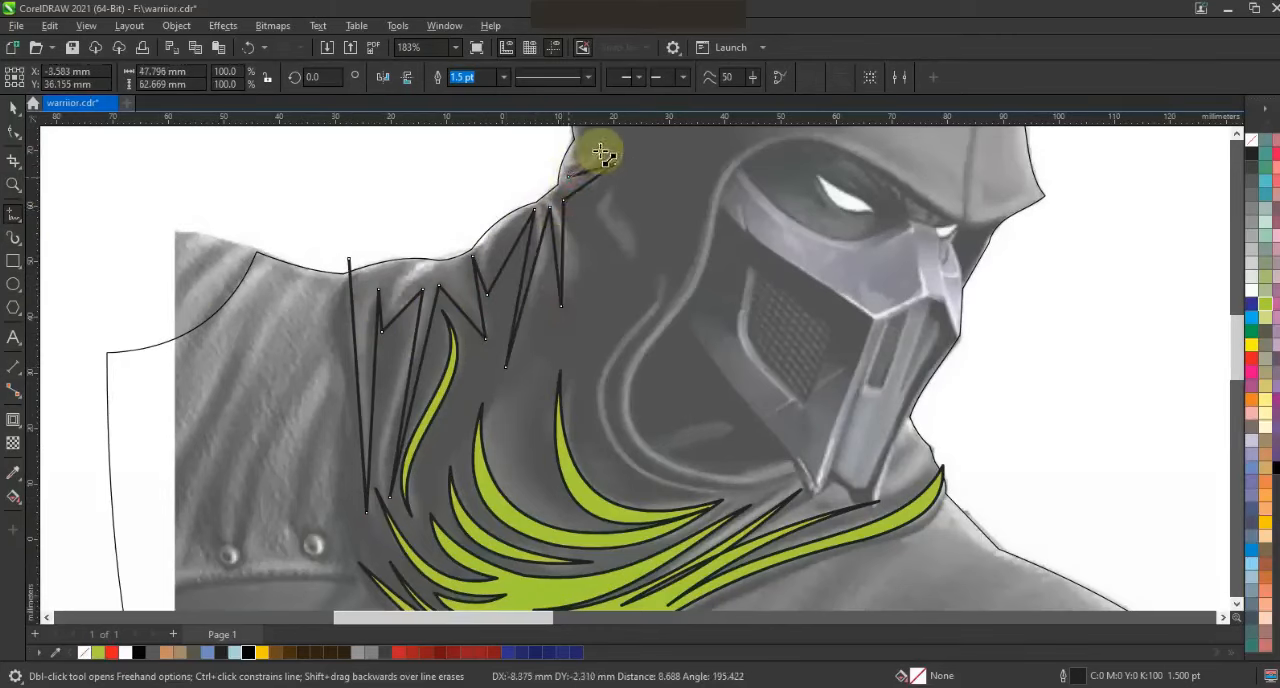
Bend the segments of the upper scarf zigzag into curved, tapered folds that follow the image
key(F10)
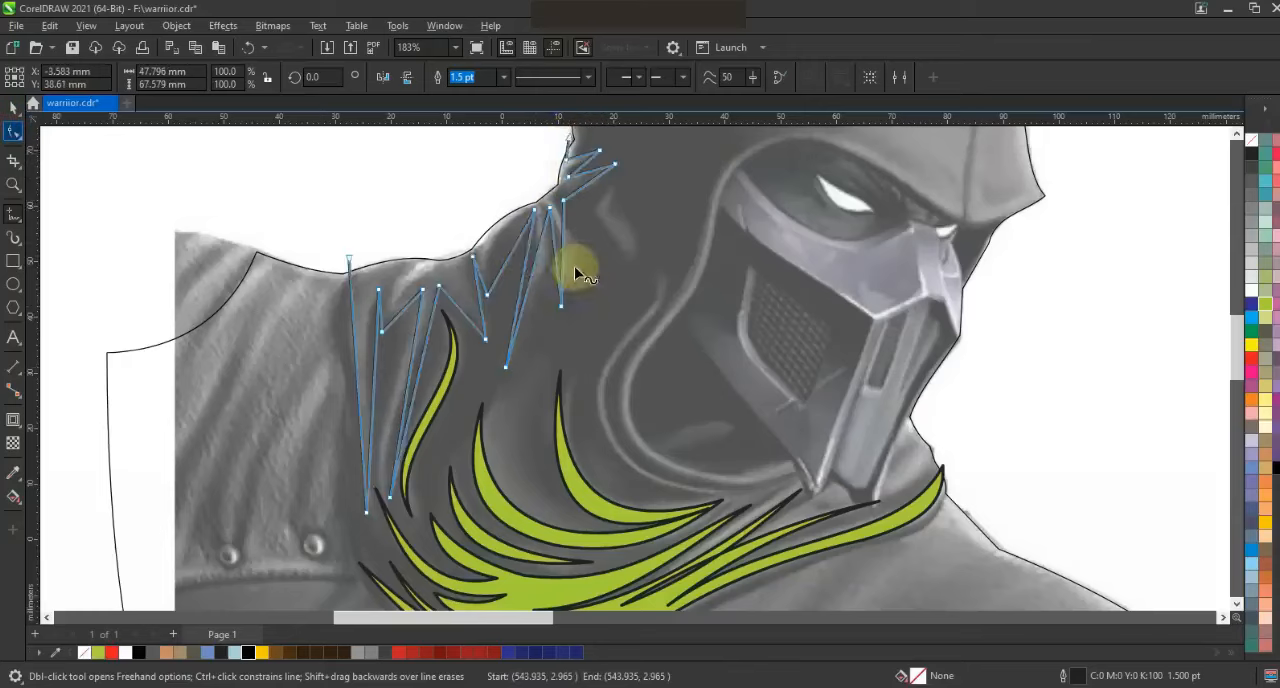
key(F3)
key(shift+F2)
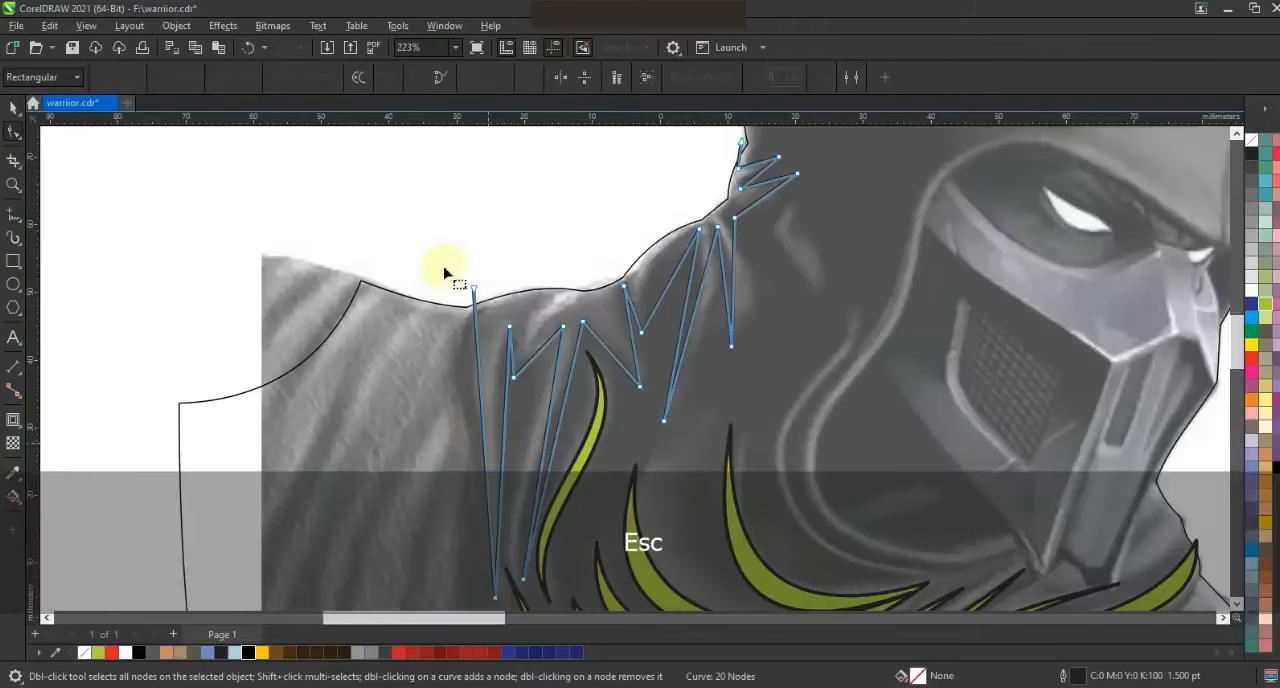
drag(450, 257, 485, 310)
drag(480, 391, 443, 374)
drag(489, 495, 493, 506)
drag(511, 353, 532, 347)
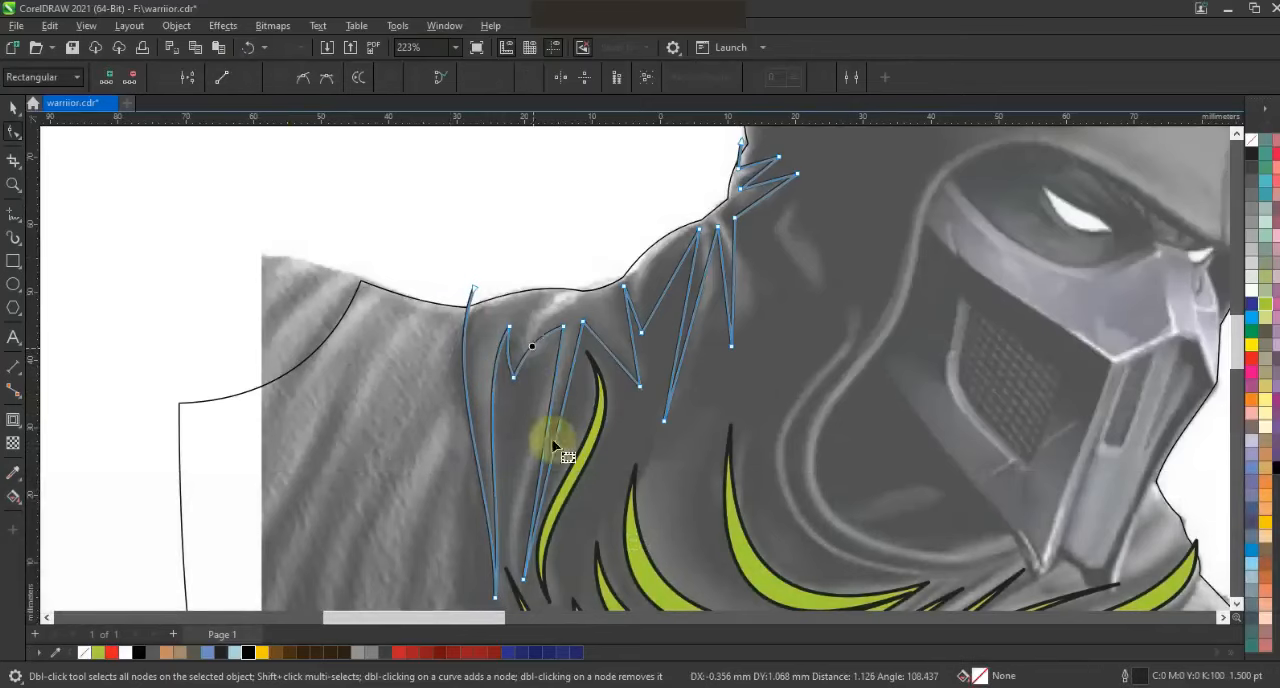
mouse_move(537, 480)
mouse_down()
mouse_move(517, 508)
mouse_move(532, 469)
mouse_up()
drag(615, 385, 650, 295)
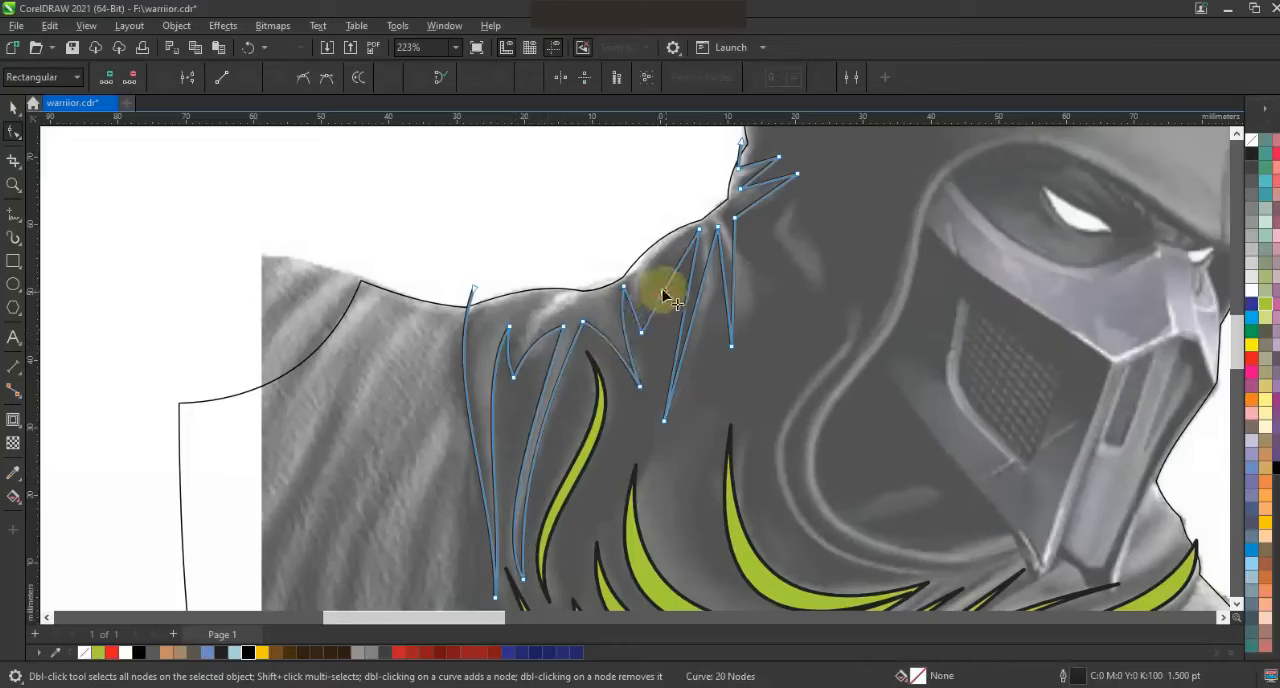
mouse_move(705, 305)
mouse_down()
mouse_move(686, 288)
mouse_move(727, 296)
mouse_up()
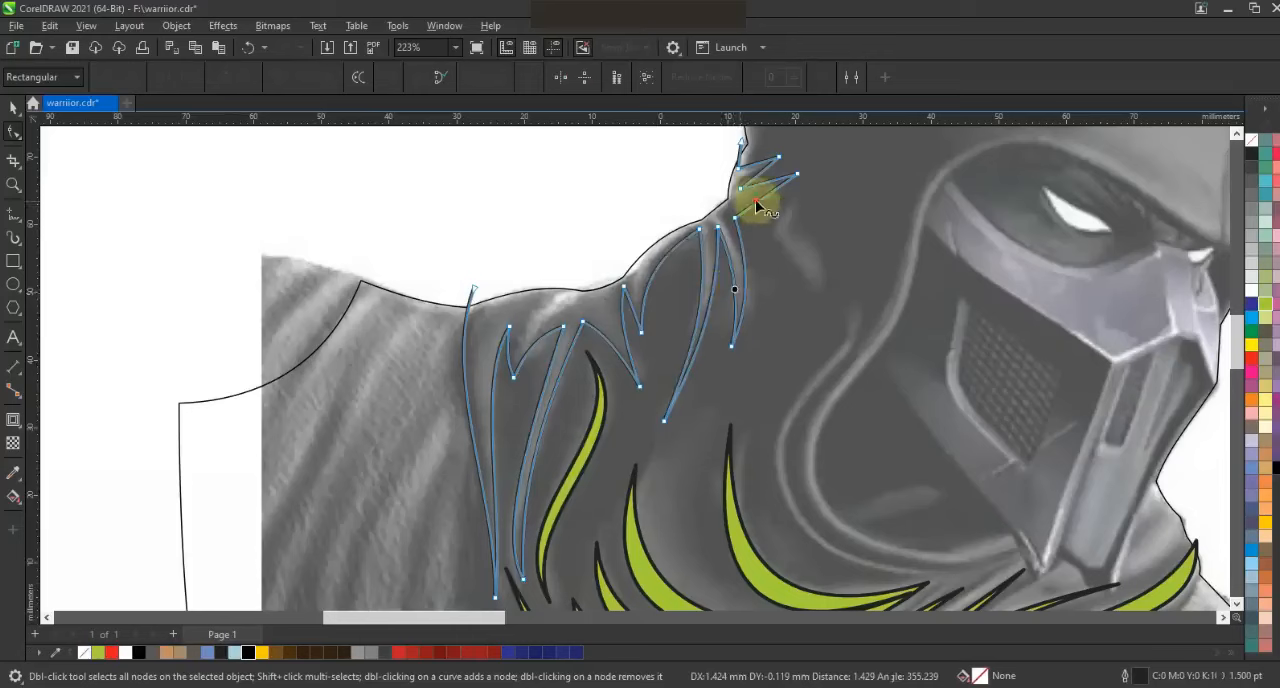
click(756, 169)
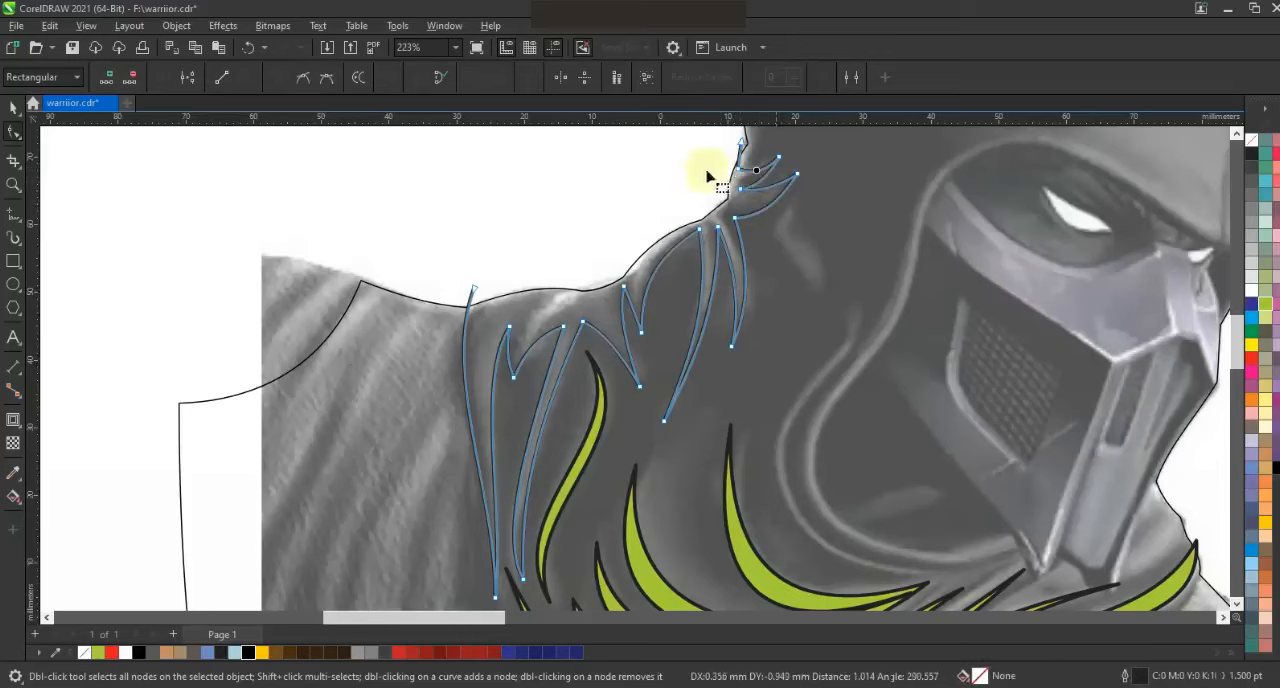
Smart-fill the area between the upper fold line and the silhouette as a yellow-green shape with a 0.5 pt outline, and save the drawing
click(14, 214)
click(13, 496)
click(68, 514)
click(543, 314)
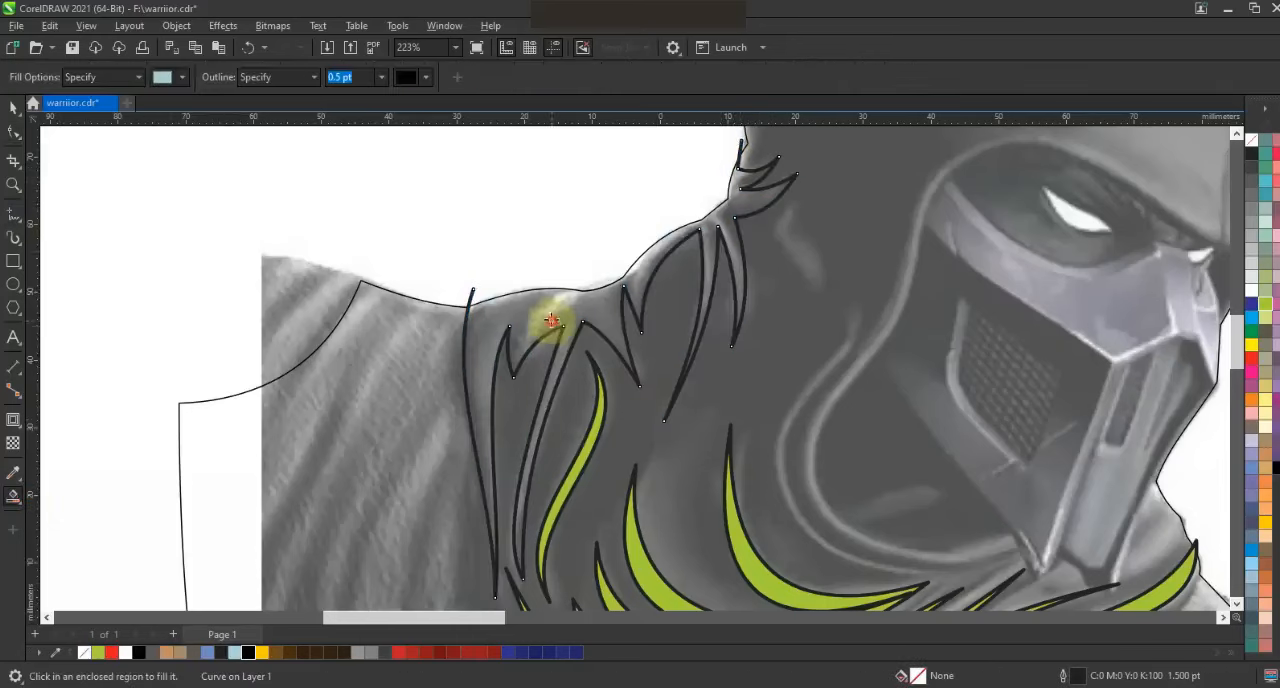
click(13, 107)
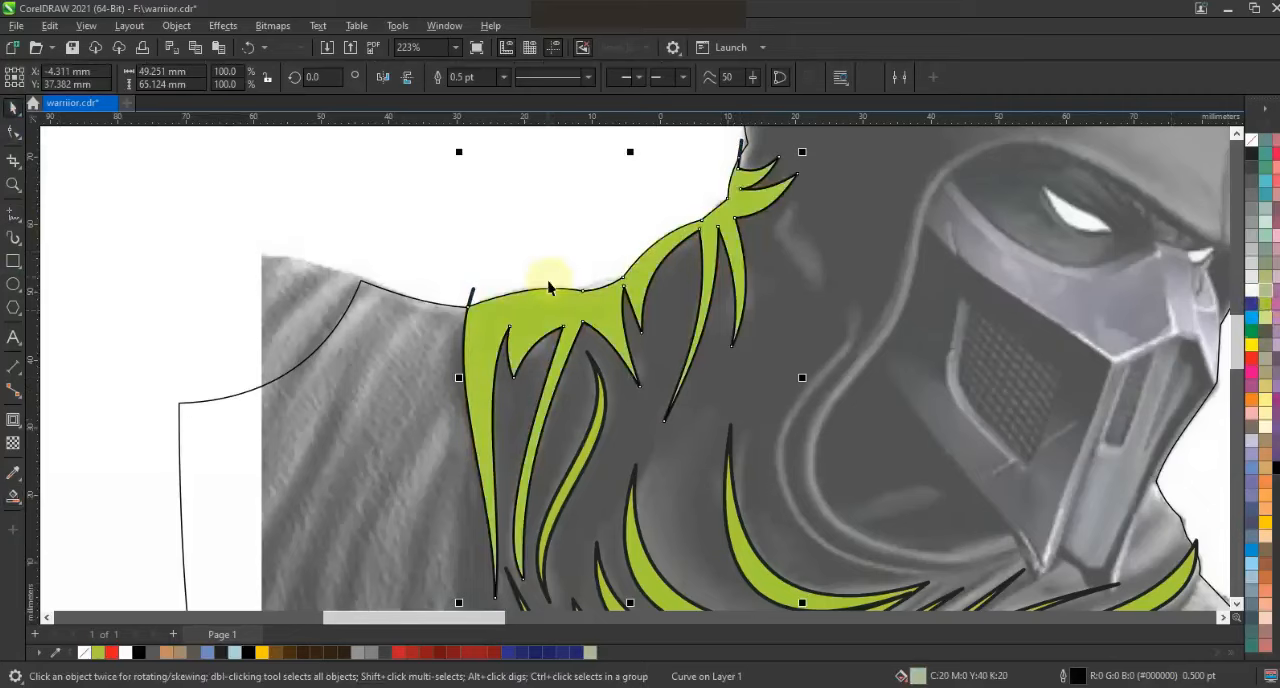
key(Escape)
key(F3)
key(Escape)
key(ctrl+s)
Start a straight-segment line at the back of the hood, zigzag it down the hood's side and carry it across the brow
key(z)
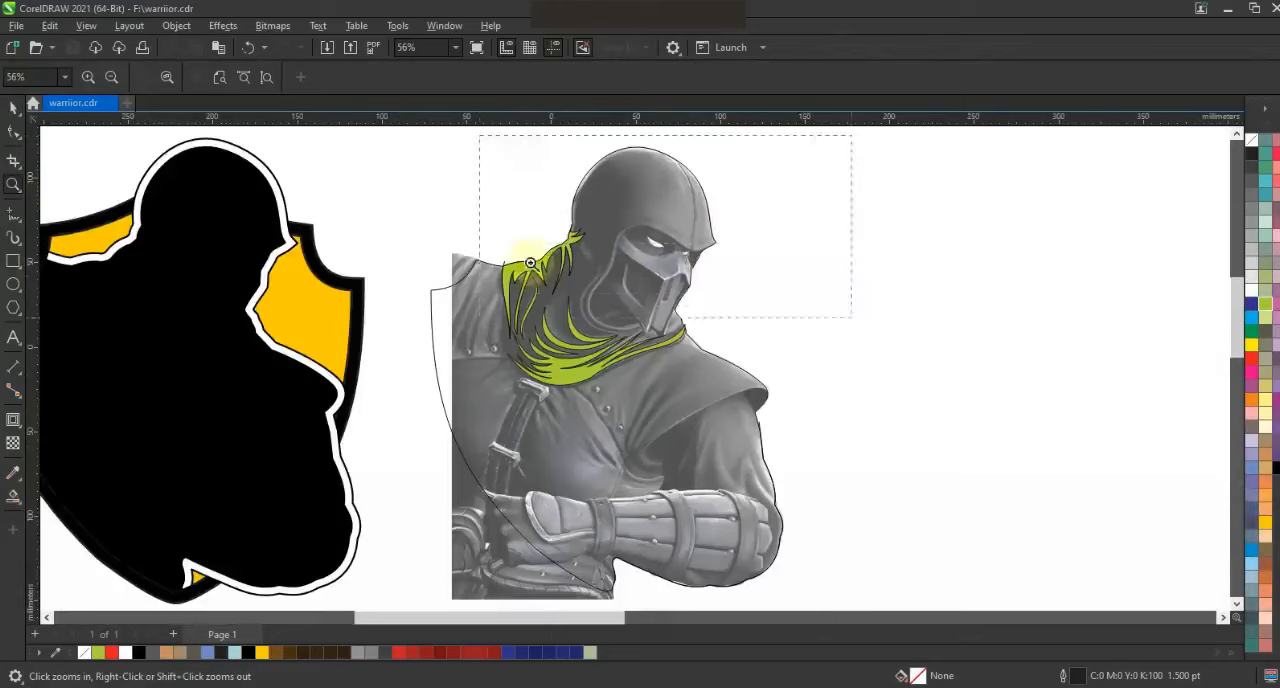
drag(853, 318, 853, 318)
key(F5)
click(483, 199)
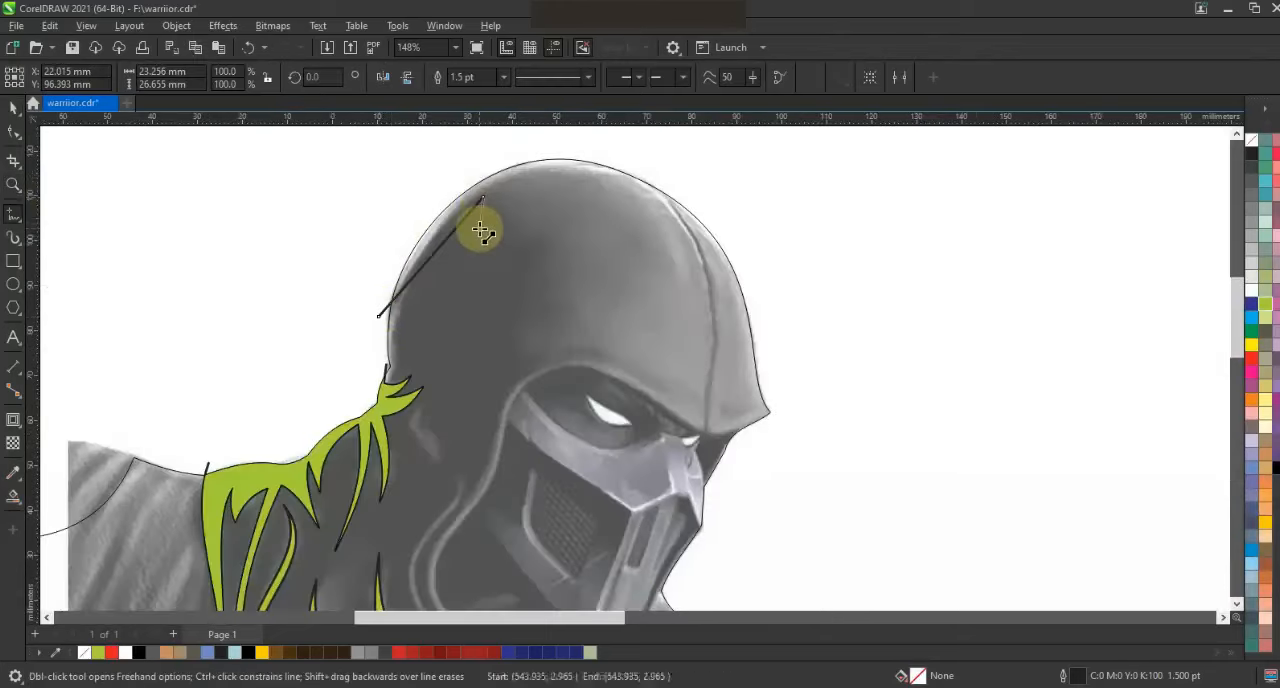
click(468, 251)
click(505, 253)
click(538, 235)
click(549, 247)
click(505, 305)
click(561, 298)
click(507, 324)
click(516, 363)
click(668, 389)
click(657, 364)
Continue the line along the face opening down to the mask's jaw, back up and across under the eye to the front of the hood
click(505, 385)
click(482, 475)
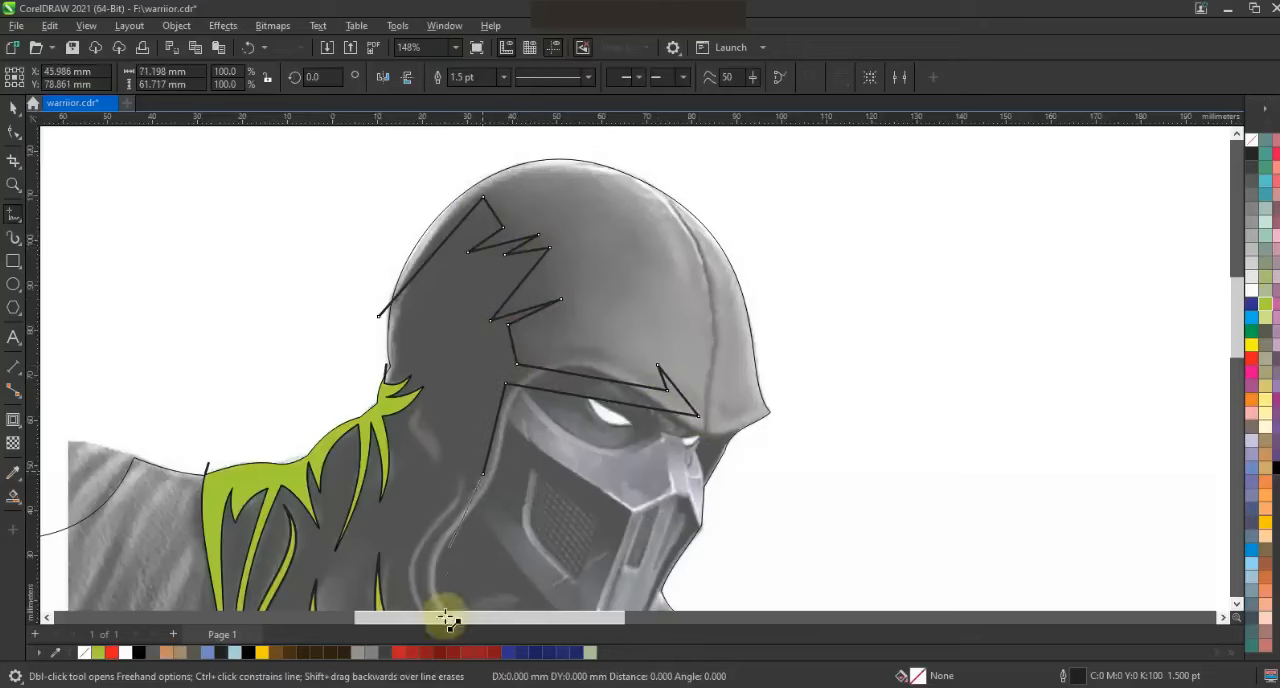
click(451, 546)
click(570, 555)
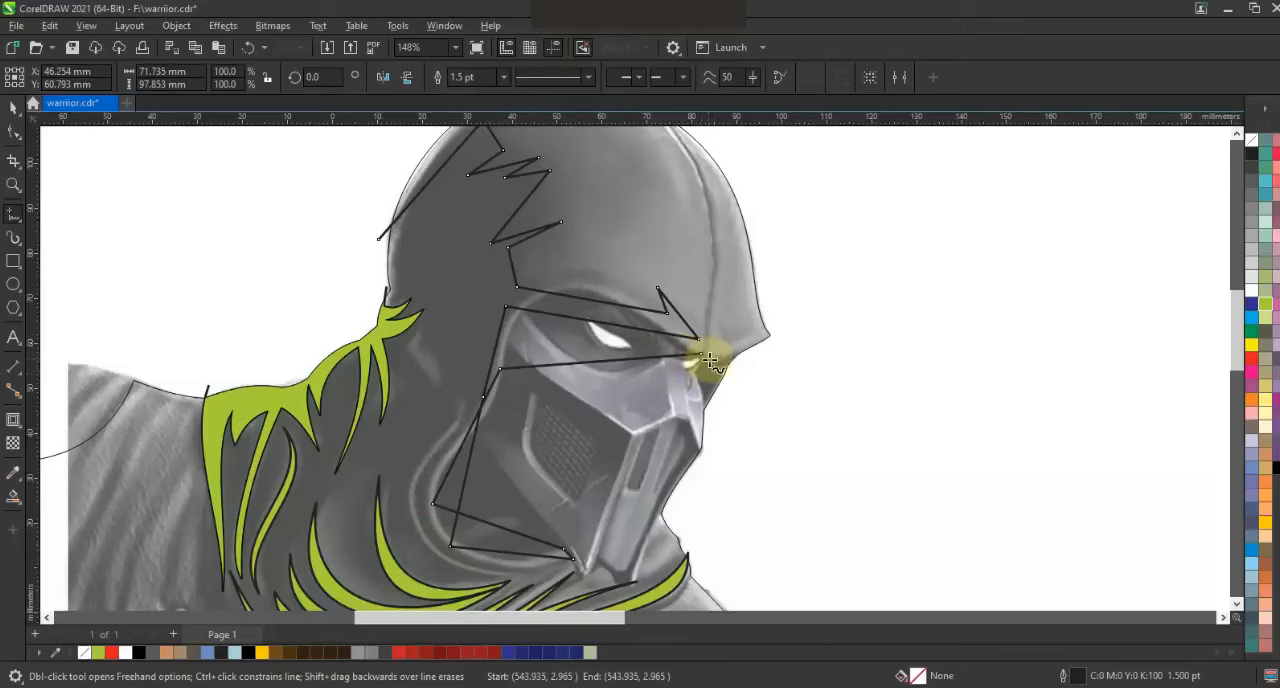
key(space)
Bend the hood line's segments into curves along the back of the hood, its side zigzag and the upper brow edge
key(F3)
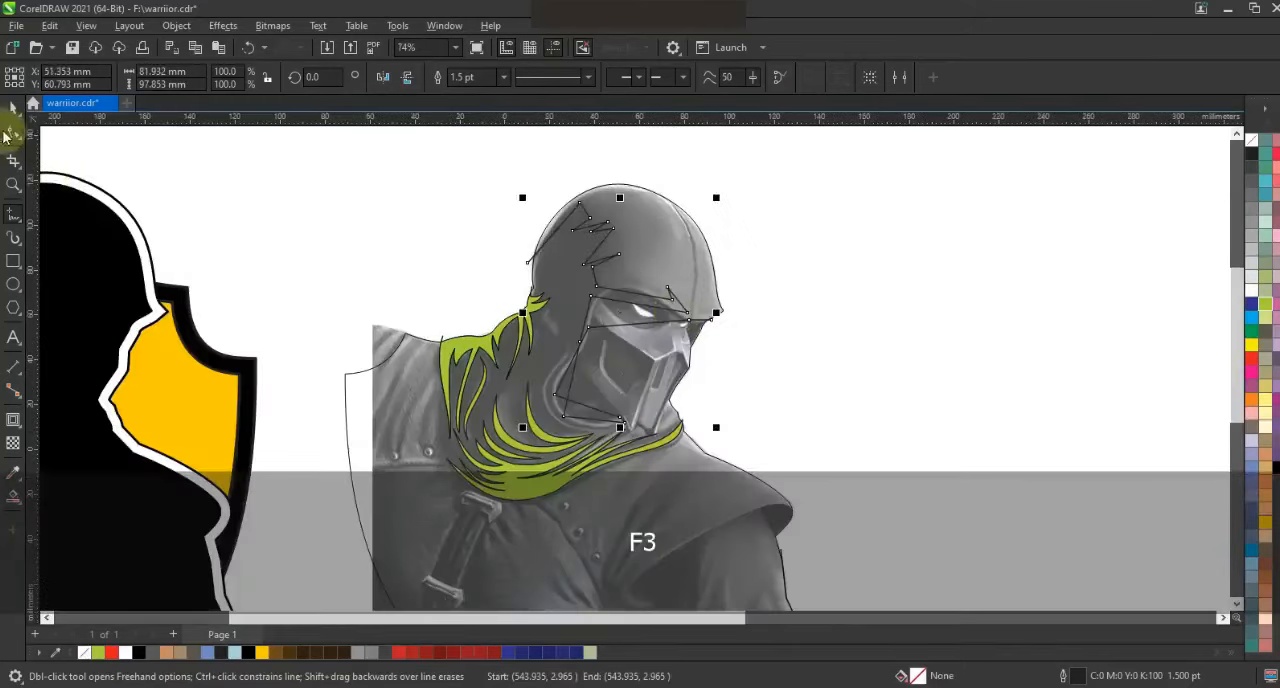
click(14, 131)
key(shift+F2)
key(Escape)
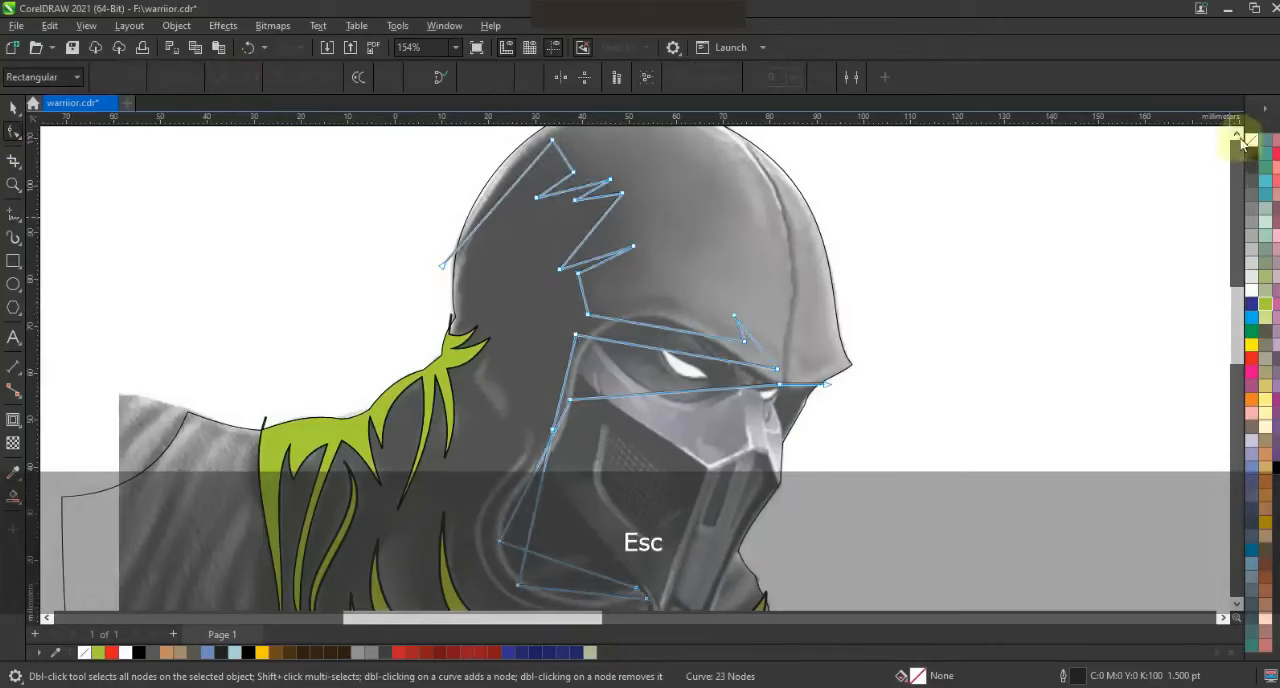
scroll(510, 229, up, 1)
drag(516, 230, 508, 219)
drag(563, 204, 568, 204)
drag(572, 238, 583, 267)
drag(607, 302, 590, 306)
drag(664, 374, 666, 359)
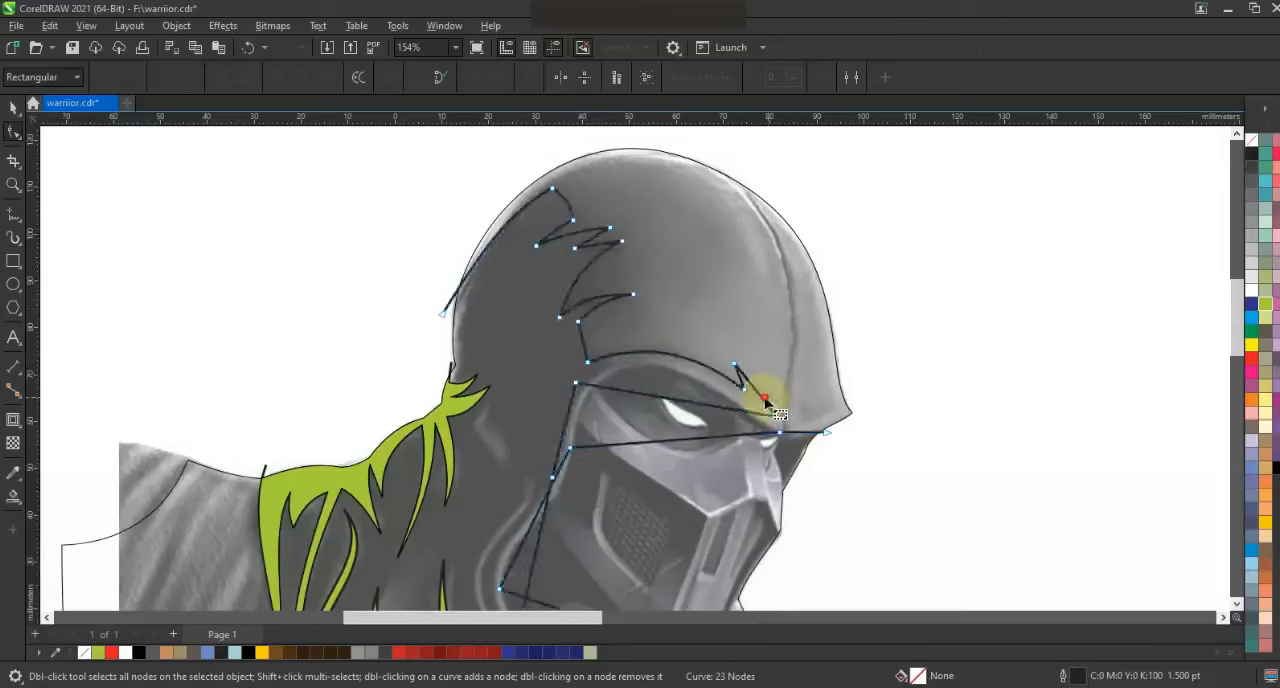
drag(763, 400, 764, 394)
Reshape the two parallel lines of the face opening so they curve under the brow and down beside the mask
drag(668, 399, 661, 361)
drag(545, 480, 570, 422)
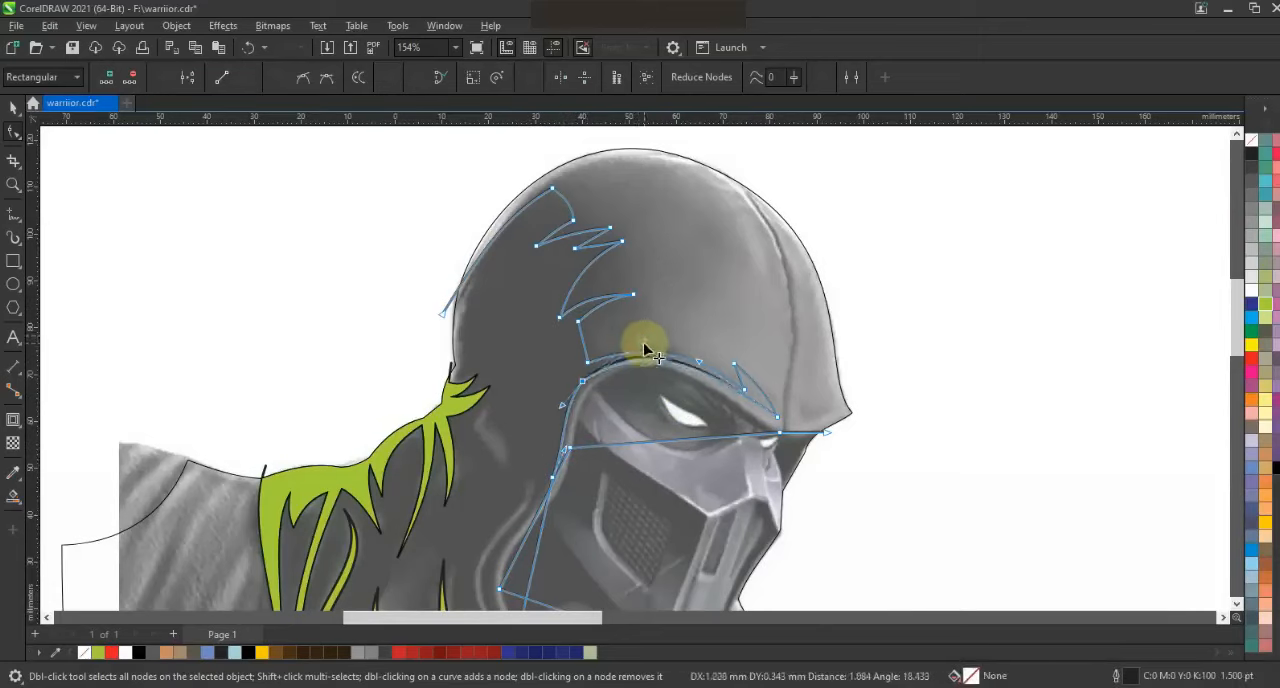
drag(712, 442, 690, 383)
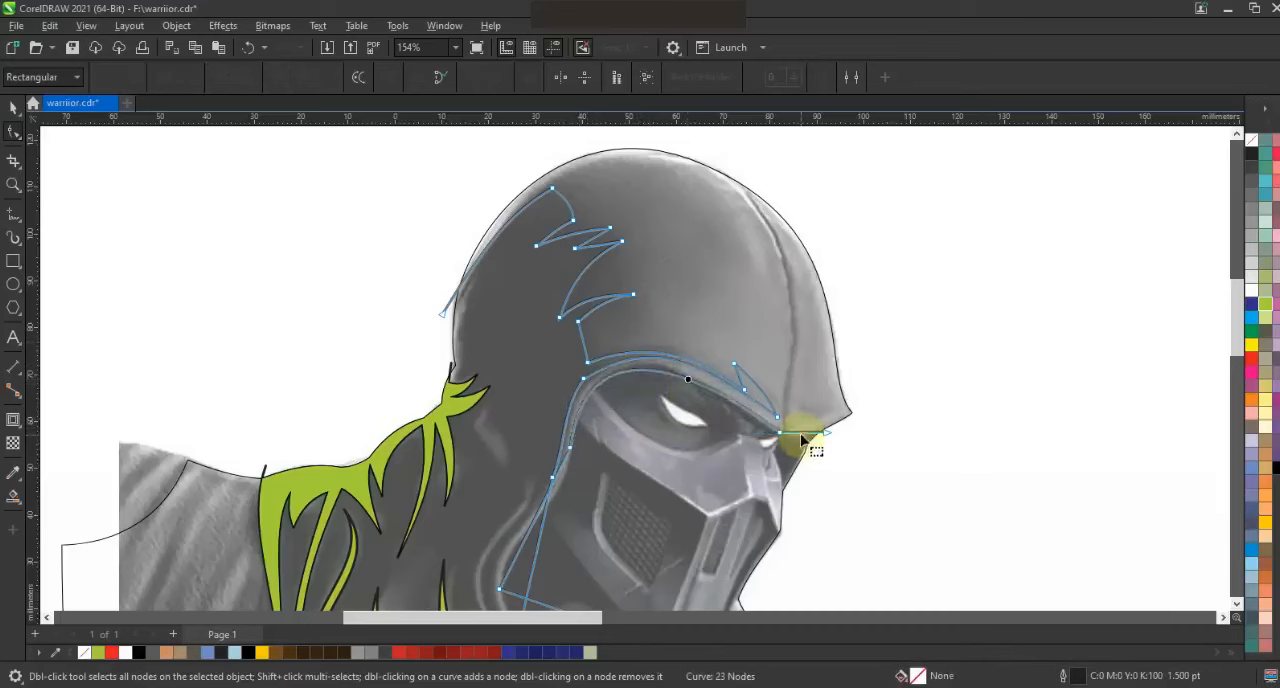
drag(544, 496, 514, 535)
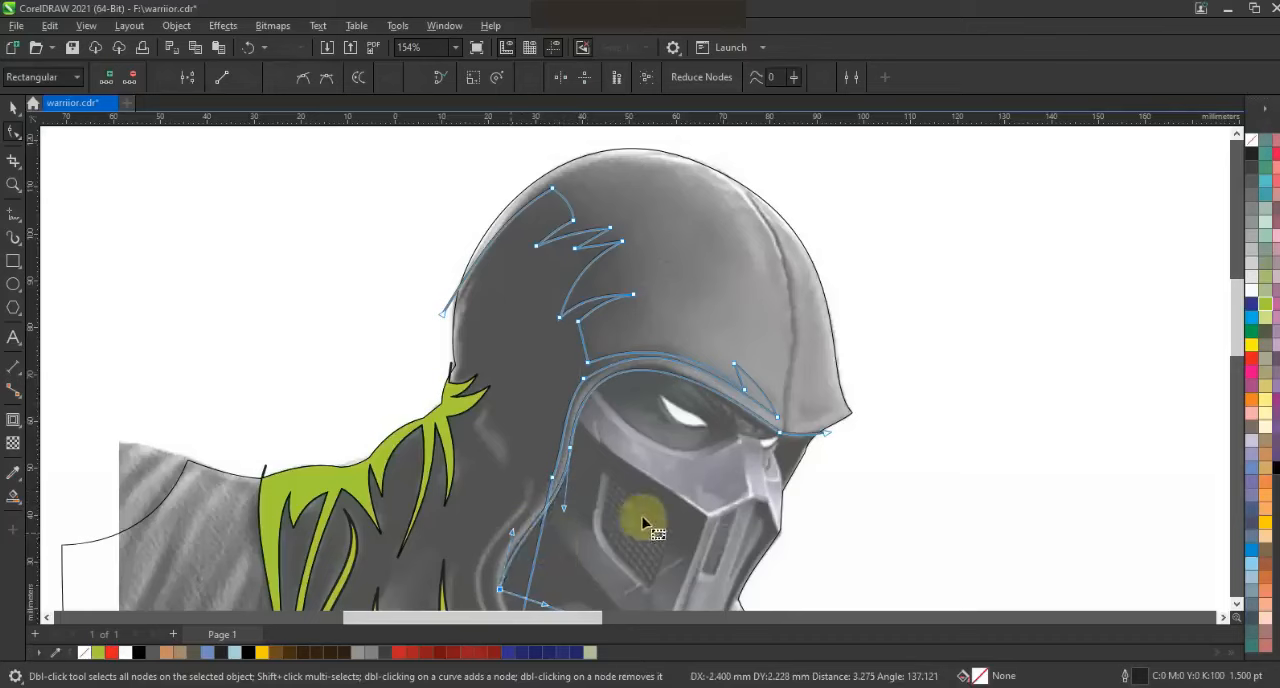
Curve the lower ends of the face-opening lines around the jaw into an even, narrow hood border
click(1238, 606)
drag(529, 424, 455, 432)
drag(573, 499, 573, 515)
mouse_move(500, 448)
mouse_down()
mouse_move(508, 377)
mouse_move(481, 462)
mouse_move(508, 482)
mouse_up()
drag(595, 483, 588, 517)
drag(533, 484, 536, 487)
drag(458, 438, 458, 438)
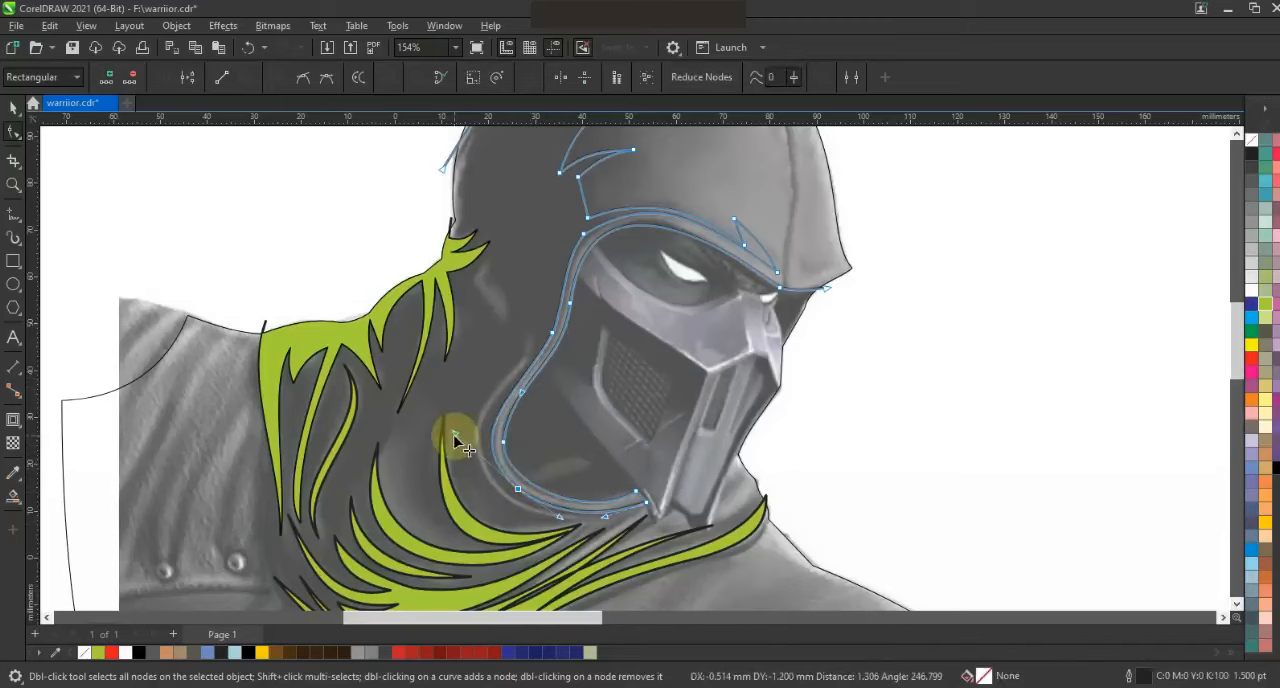
Smart-fill the hood and its face-opening border as one shape, color it yellow-green, and save the drawing
key(F3)
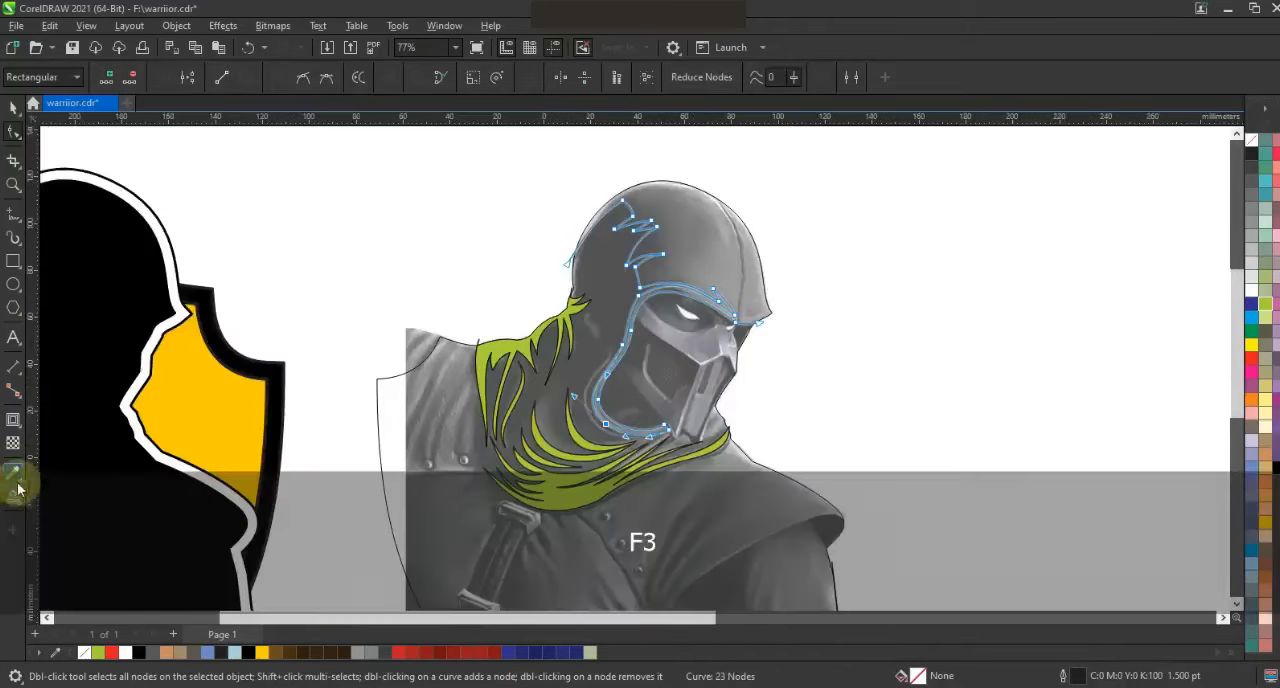
click(14, 496)
click(734, 257)
click(14, 108)
click(1265, 304)
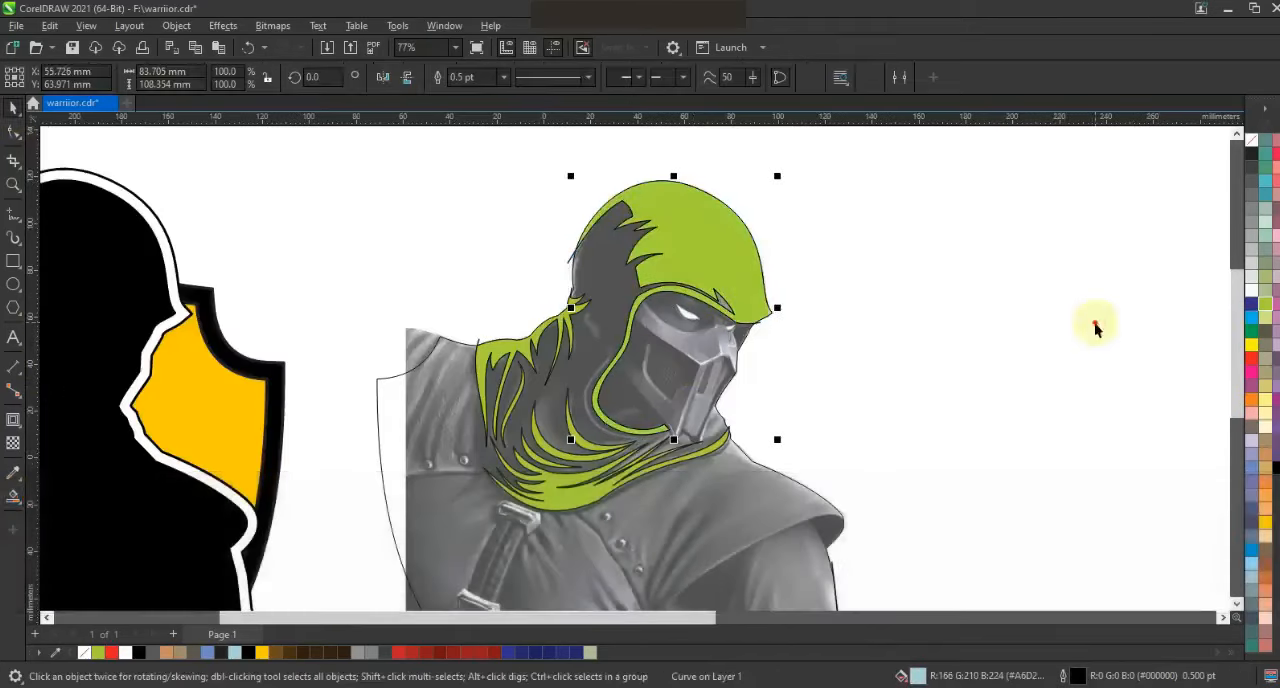
click(1095, 324)
click(569, 259)
click(571, 260)
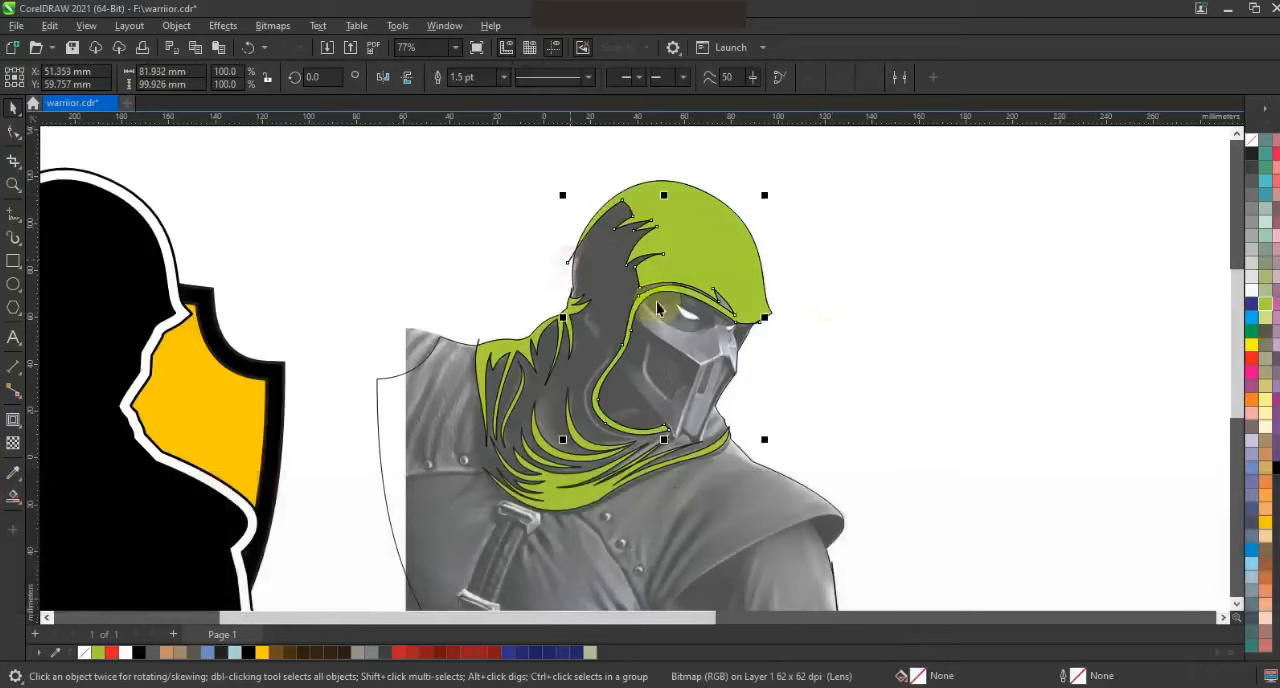
click(840, 340)
key(ctrl+s)
Draw a narrow closed four-point outline over the hood fold behind the lower face opening
click(13, 184)
click(670, 376)
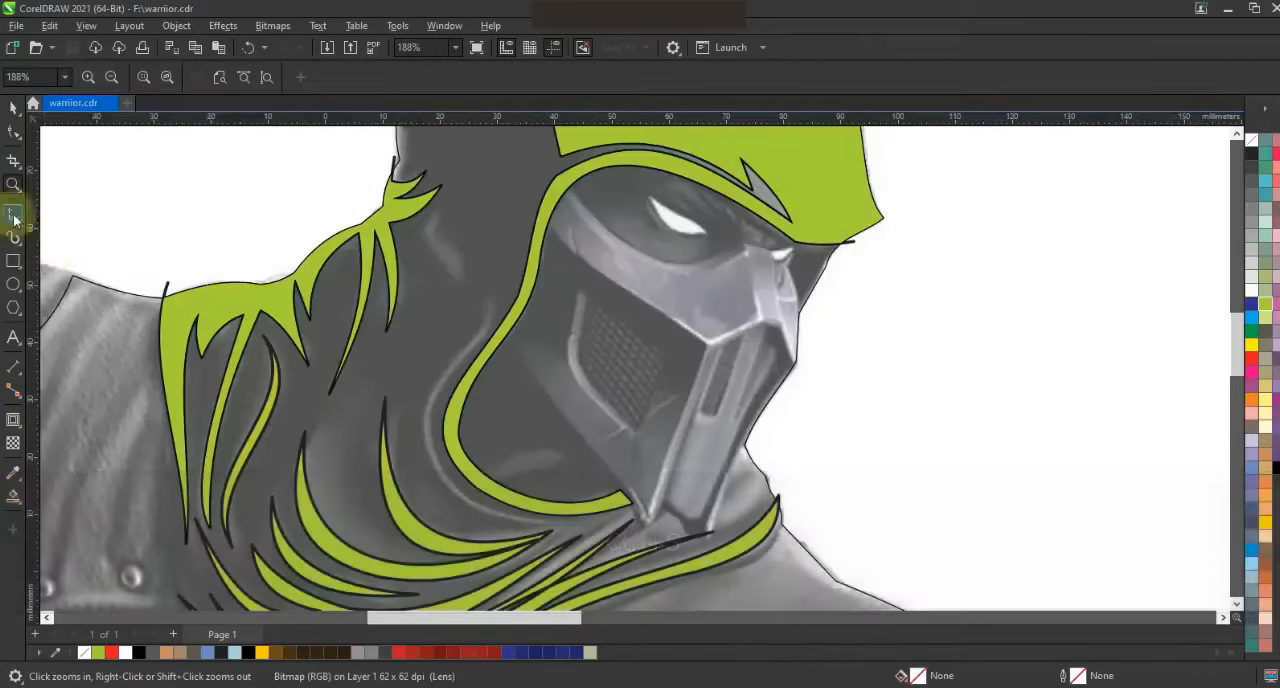
click(13, 220)
double_click(436, 449)
double_click(542, 526)
double_click(424, 395)
click(489, 294)
Convert all segments of the fold outline to curves and bend them into a slim, tapered crescent along the fold
click(14, 132)
drag(183, 166, 348, 213)
click(245, 77)
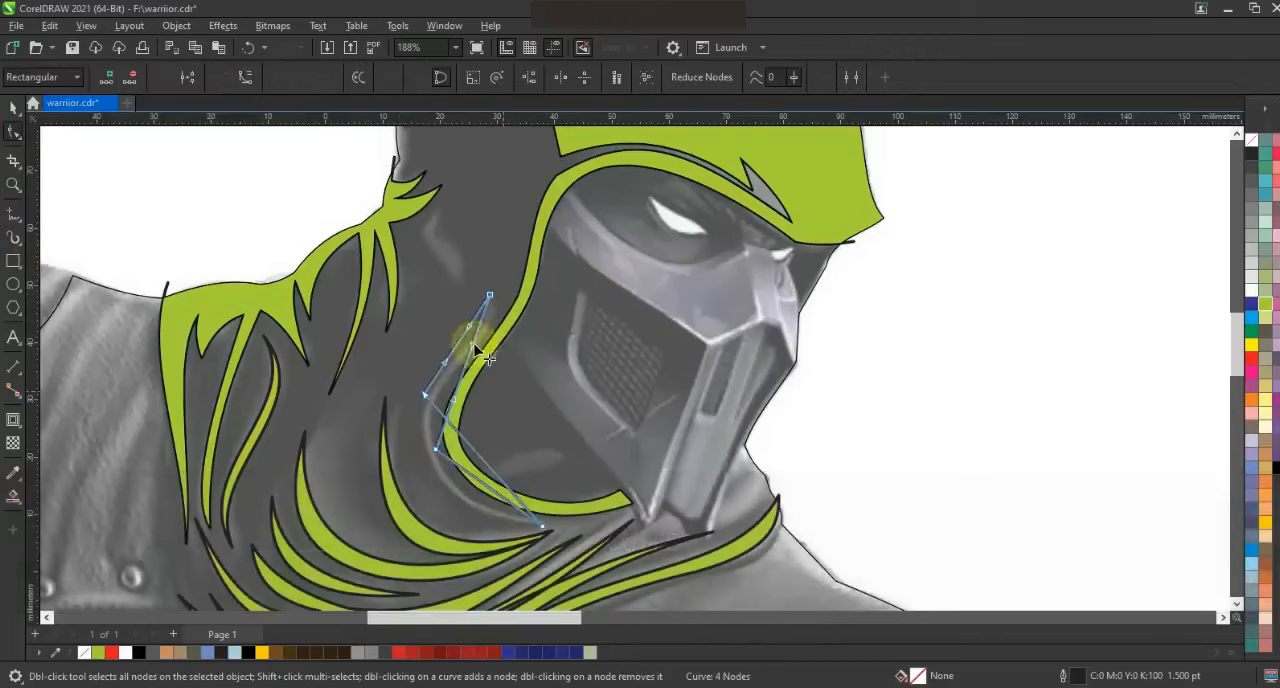
drag(456, 401, 422, 376)
drag(475, 453, 440, 485)
drag(462, 283, 500, 350)
drag(467, 328, 441, 353)
click(424, 395)
drag(486, 345, 482, 338)
drag(465, 471, 457, 485)
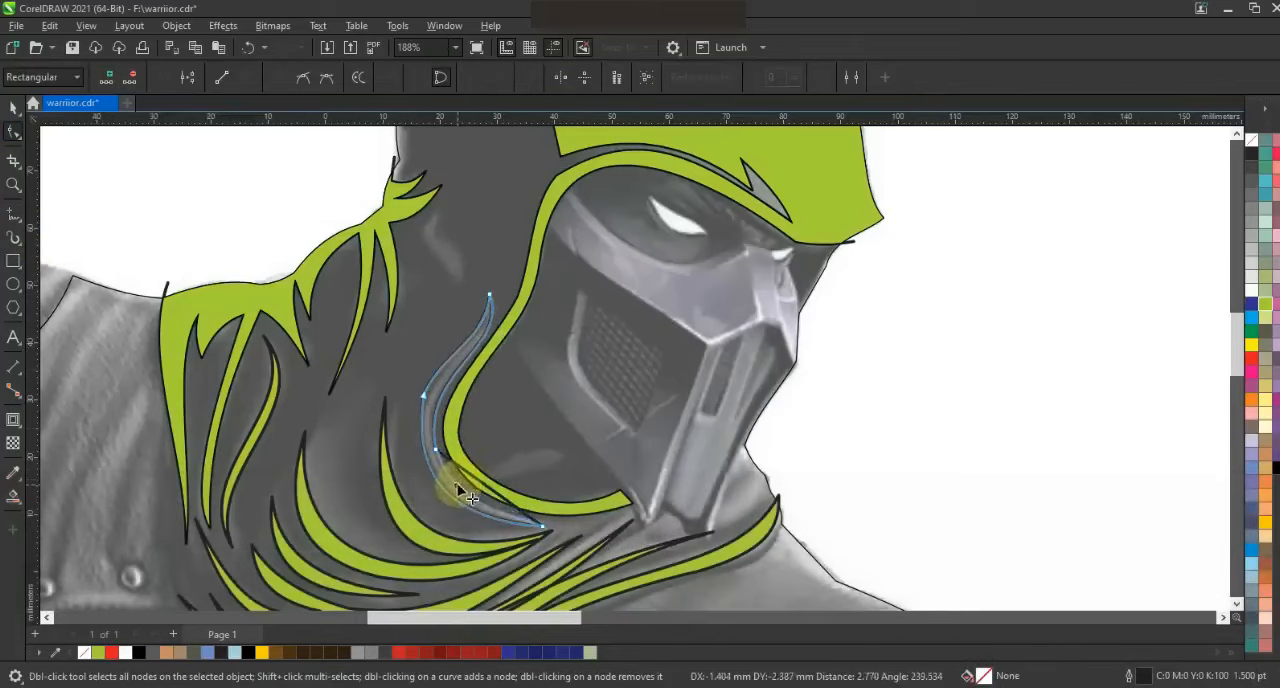
click(424, 399)
Draw a small angular crease about 6.6 by 15 mm on the hood's neck, curve its edges and fill it yellow-green
click(14, 213)
mouse_move(440, 208)
mouse_down()
mouse_move(422, 236)
mouse_move(455, 289)
mouse_up()
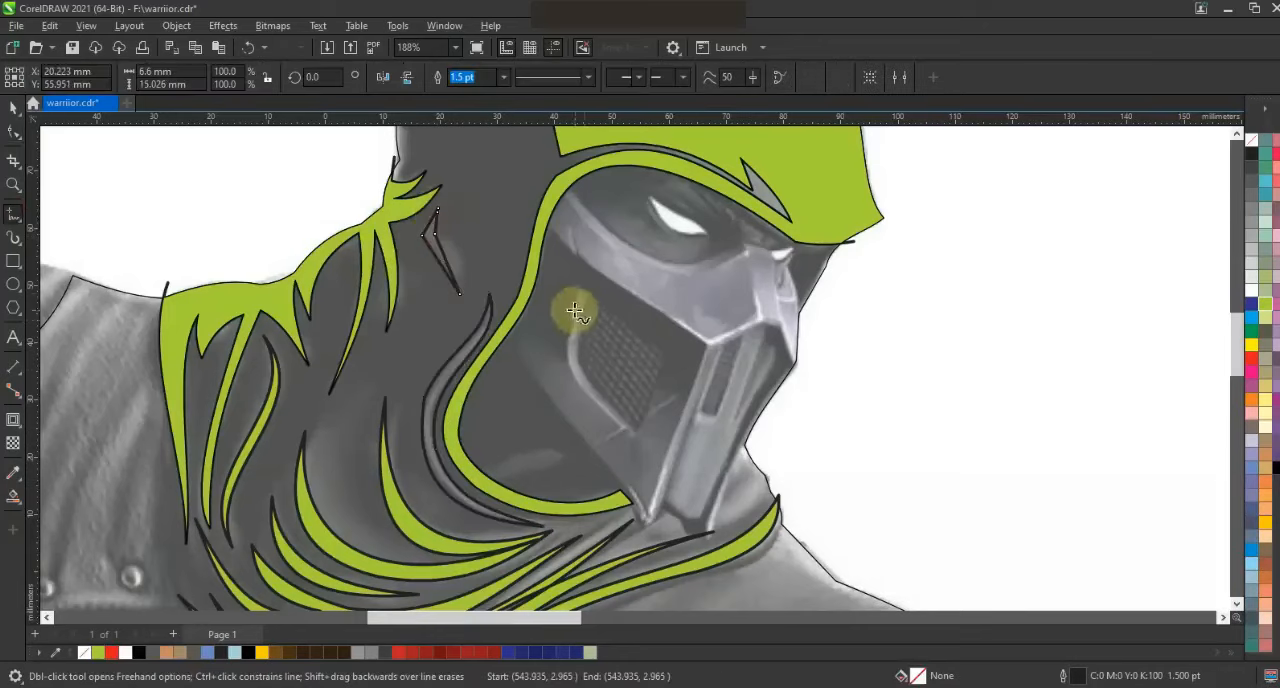
key(F10)
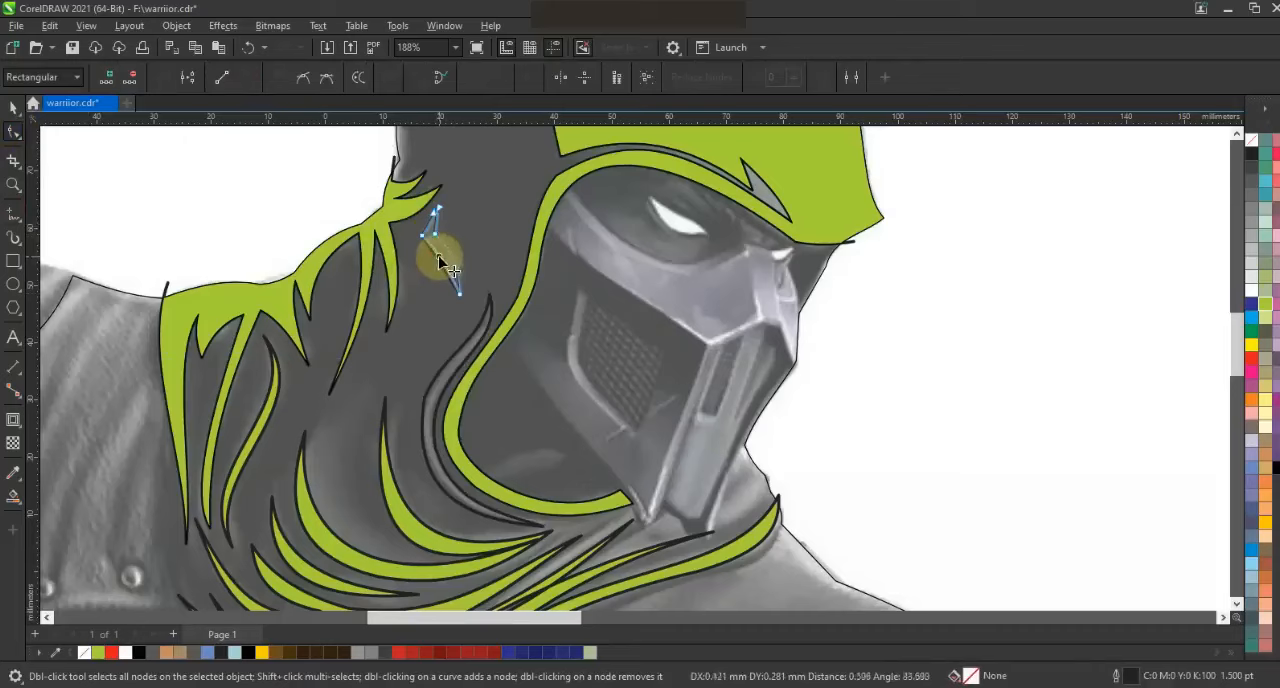
key(space)
key(F3)
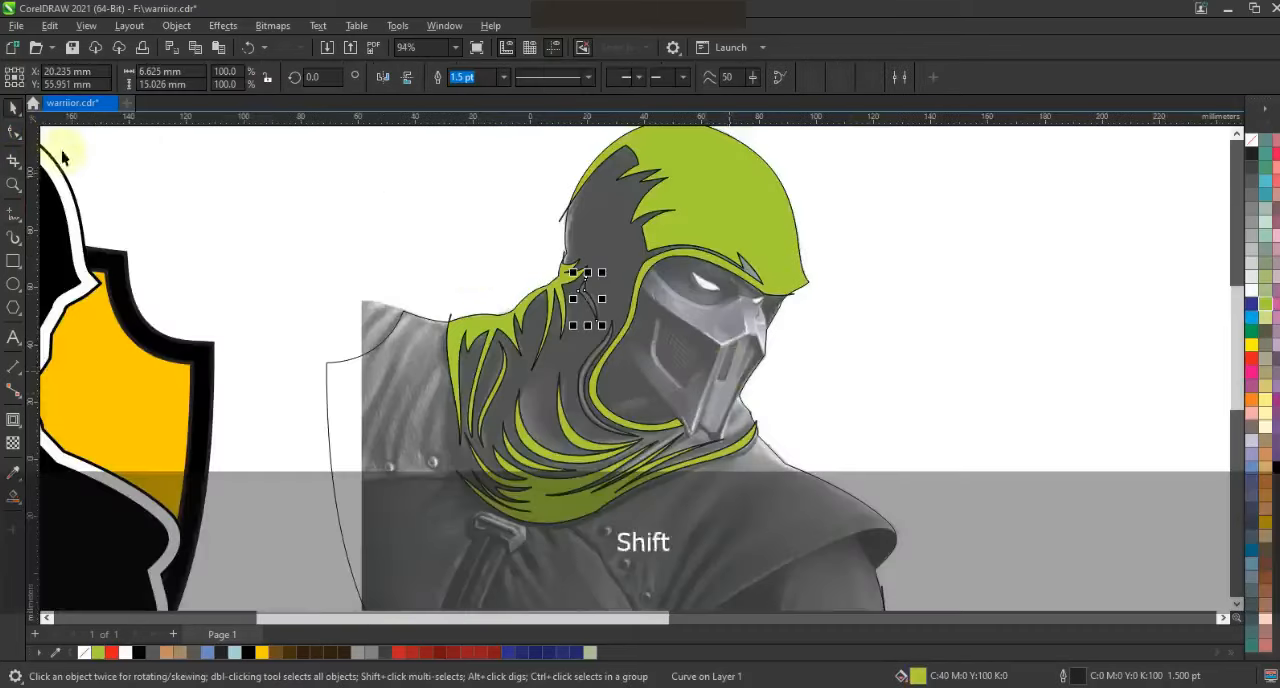
key(shift+F2)
key(F10)
key(F3)
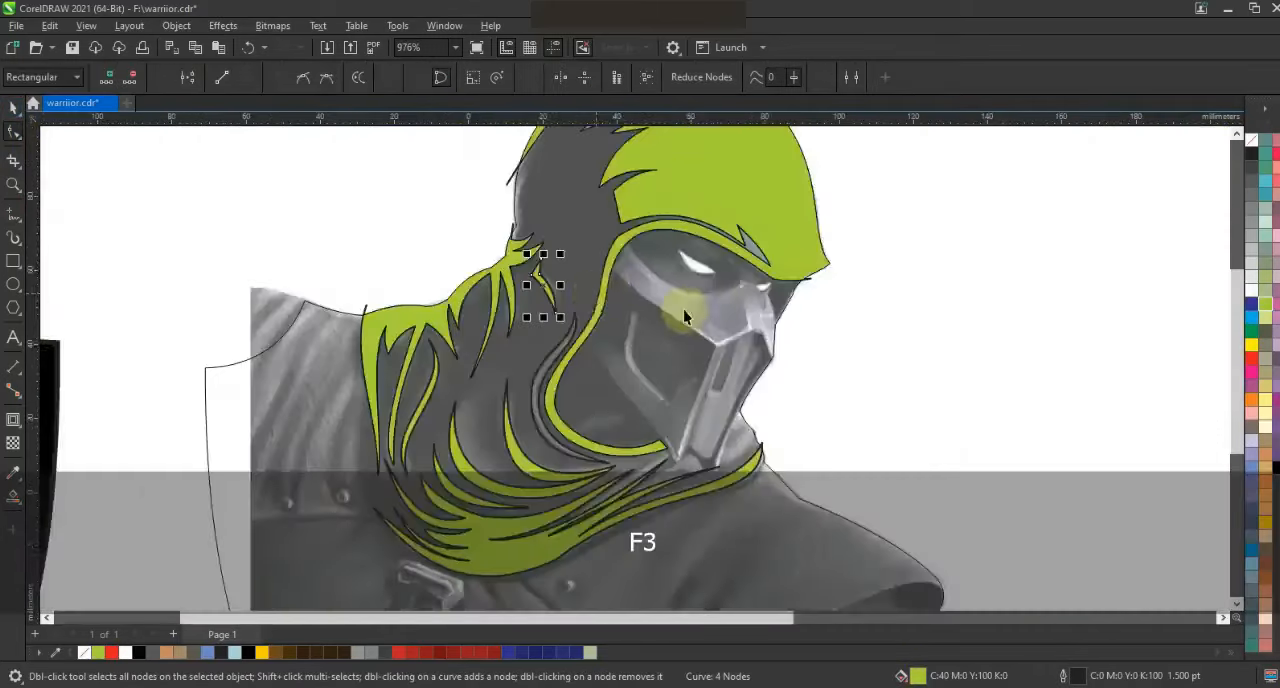
key(F3)
key(space)
click(789, 175)
key(Escape)
click(803, 177)
key(ctrl+z)
Select all the hood and scarf shapes, remove their outlines and move them onto the black silhouette in the shield
key(F3)
key(Escape)
drag(972, 208, 640, 370)
right_click(1251, 141)
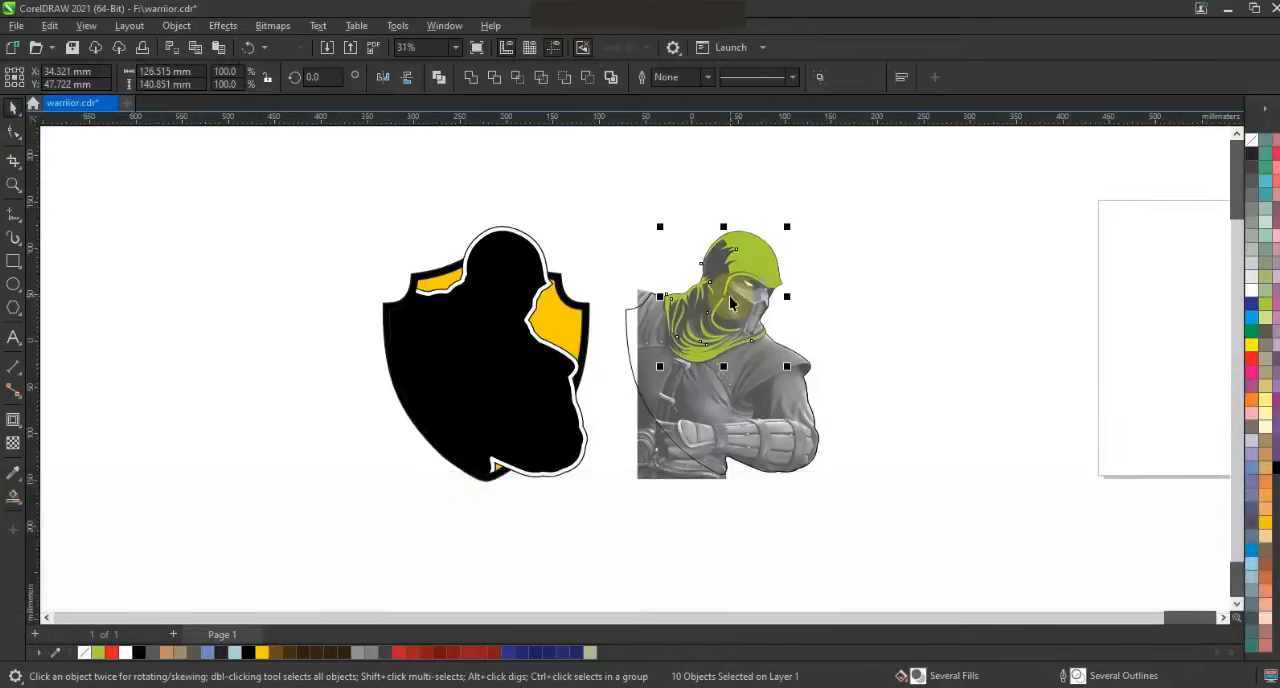
drag(726, 296, 487, 296)
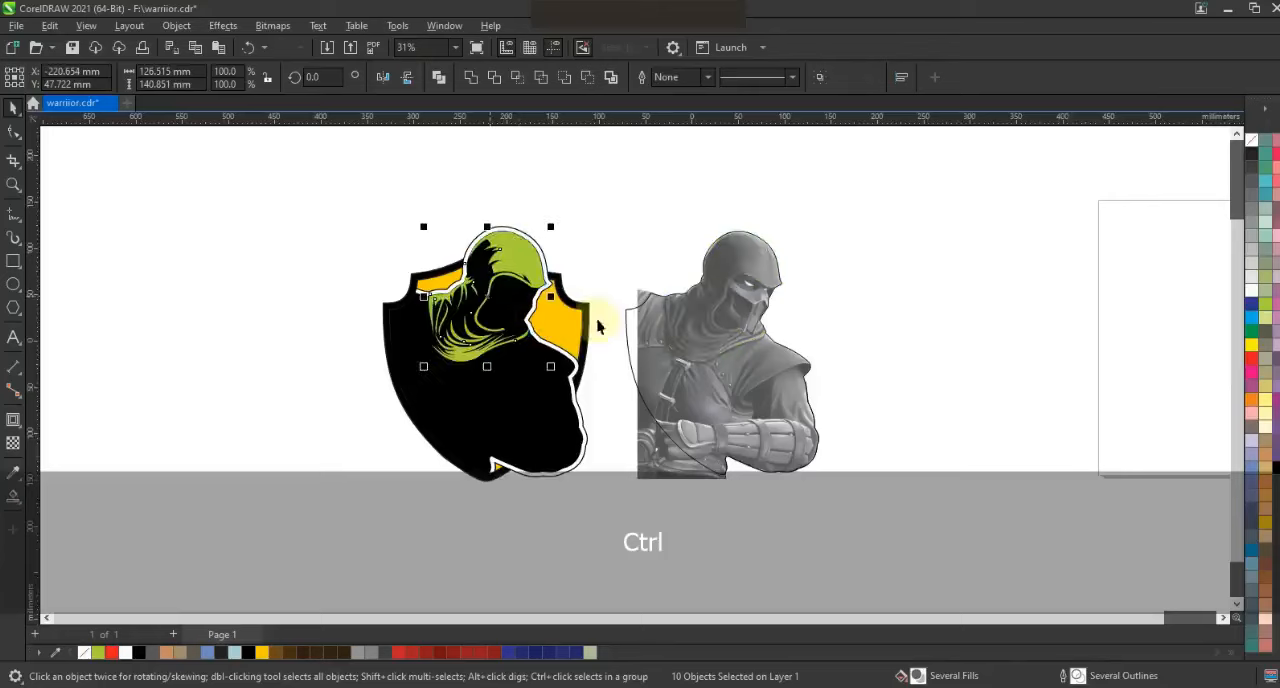
Nudge the hood and scarf shapes into alignment with the silhouette and recolor them orange
key(shift+F2)
key(Right)
key(Right)
key(Left)
key(F3)
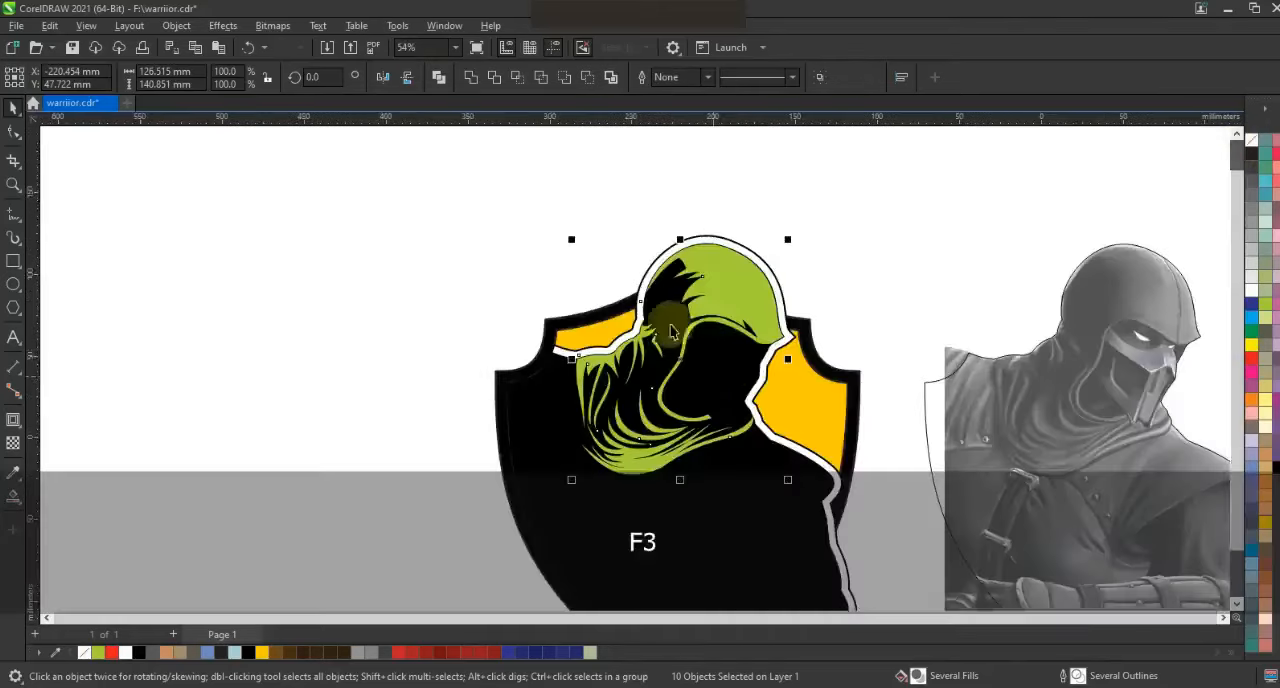
click(1250, 401)
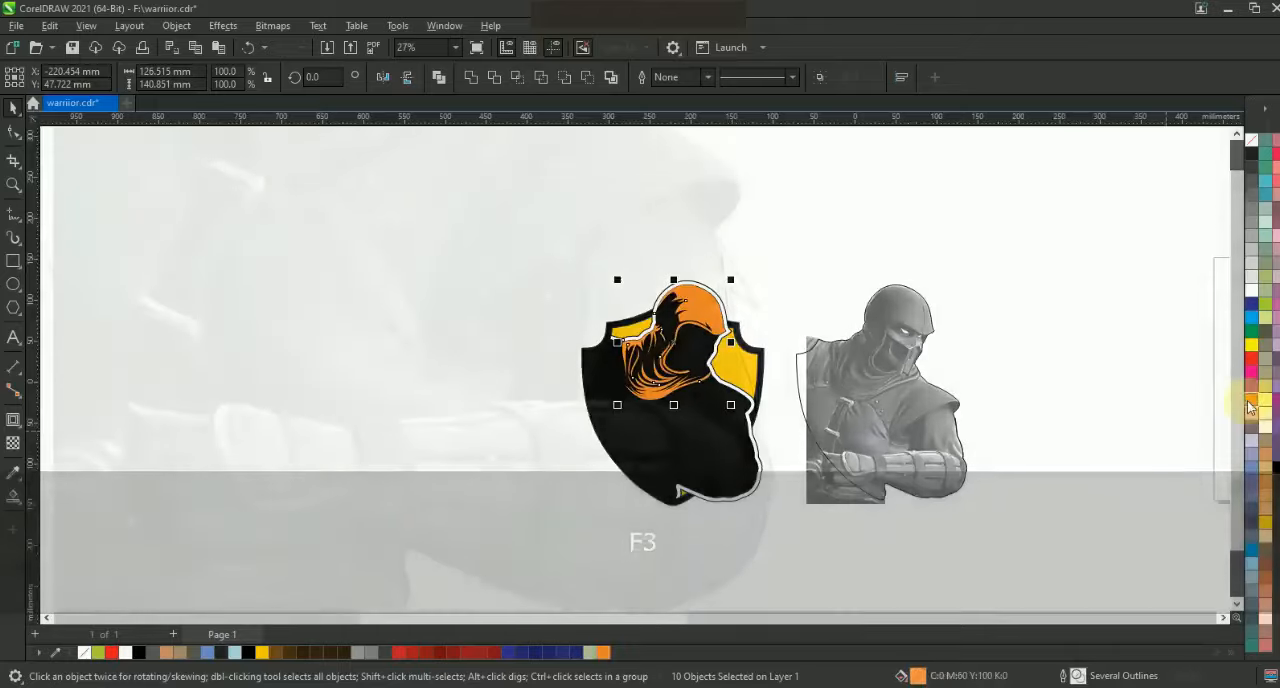
key(Escape)
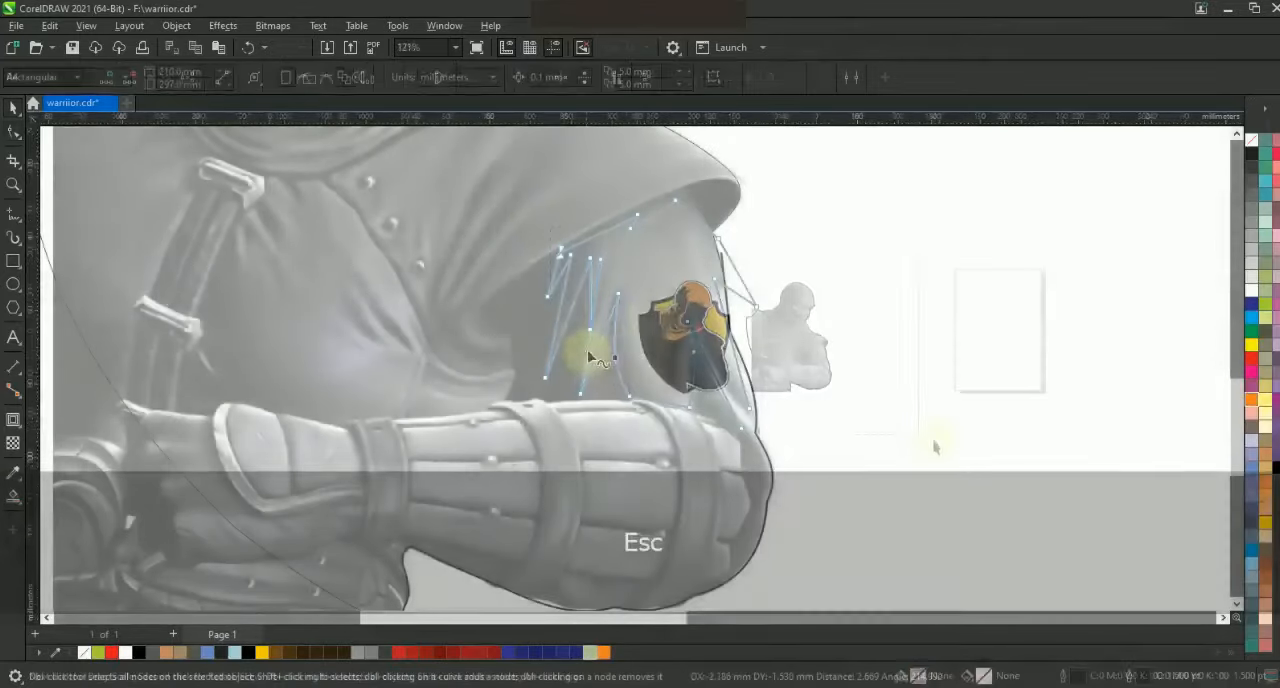
Bend the remaining segments of the upper-arm sleeve line to follow the folds, then smart-fill the sleeve area in orange
mouse_move(595, 318)
mouse_down()
mouse_move(593, 338)
mouse_move(583, 328)
mouse_up()
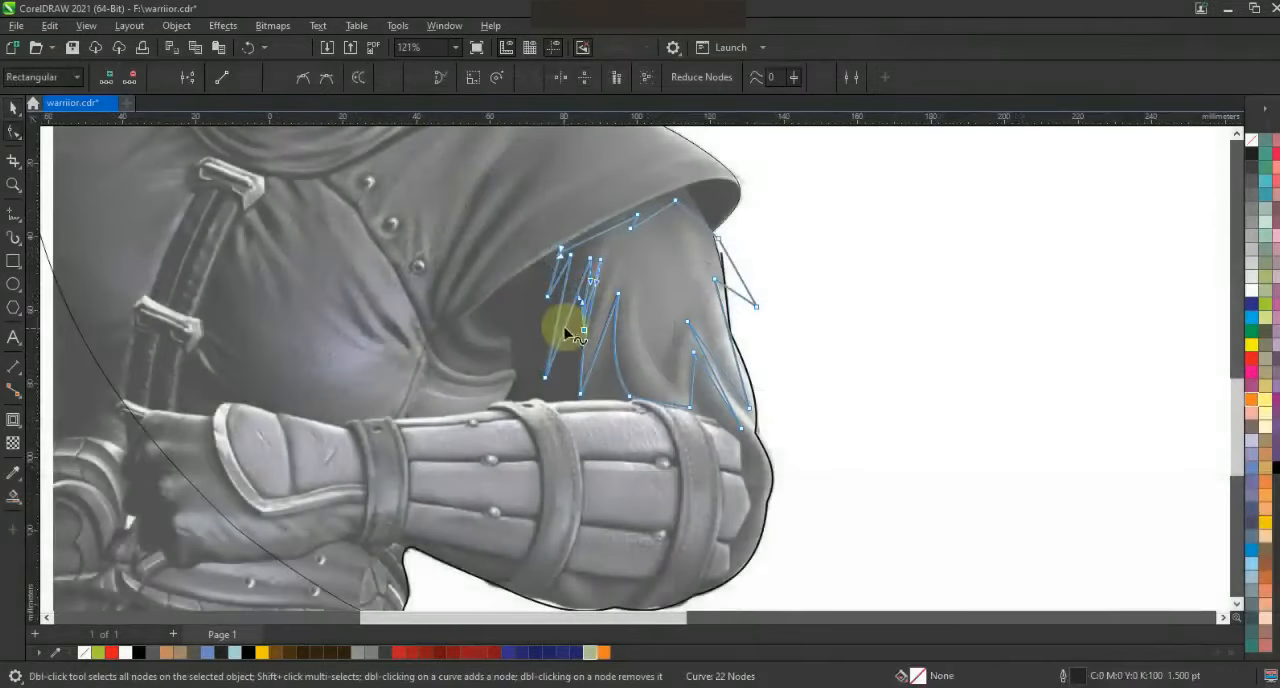
drag(719, 382, 724, 343)
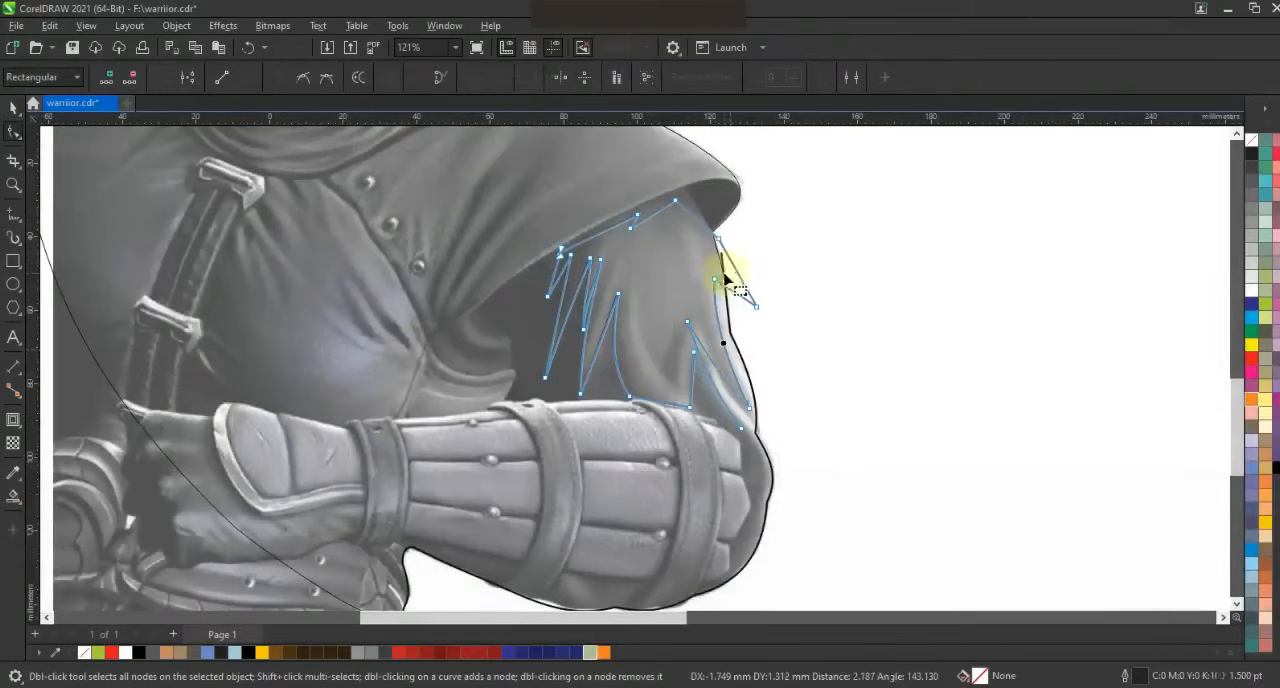
mouse_move(696, 219)
mouse_down()
mouse_move(652, 211)
mouse_move(609, 226)
mouse_up()
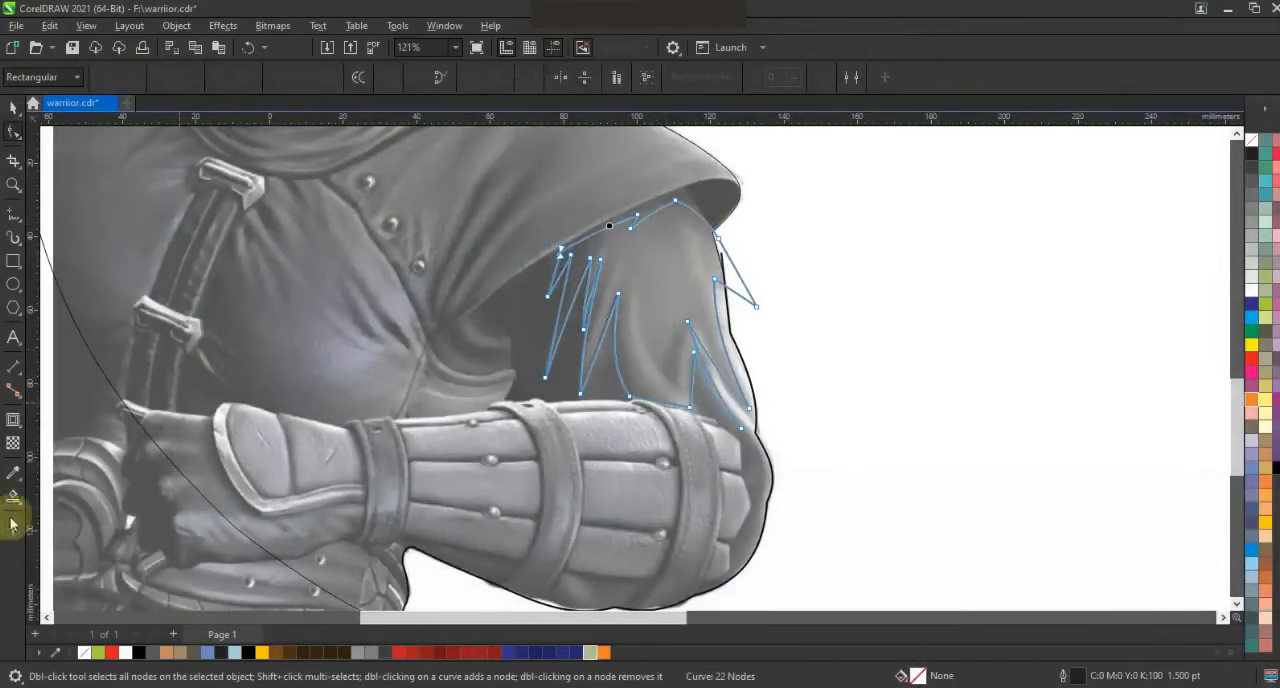
click(13, 497)
click(660, 300)
click(1253, 398)
Move the orange sleeve shape onto the silhouette's upper arm in the shield logo and remove its outline
click(13, 108)
scroll(736, 300, down, 2)
drag(713, 314, 478, 315)
right_click(1251, 141)
click(1205, 156)
key(F3)
key(Escape)
drag(760, 425, 886, 451)
key(shift+F2)
click(538, 430)
key(Escape)
key(F3)
Trace the forearm guard's upper plate between the first two straps, about 35 by 10 mm, with curved ends and rivet notches
click(14, 184)
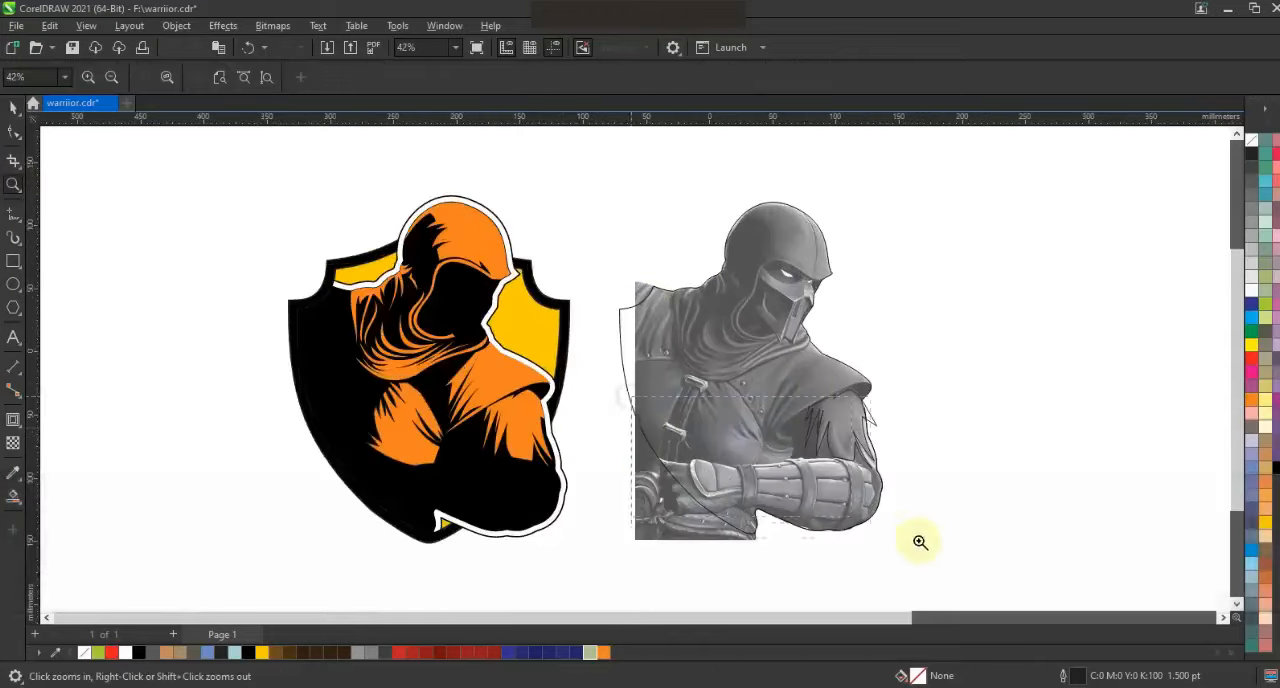
scroll(920, 541, up, 3)
drag(260, 259, 932, 535)
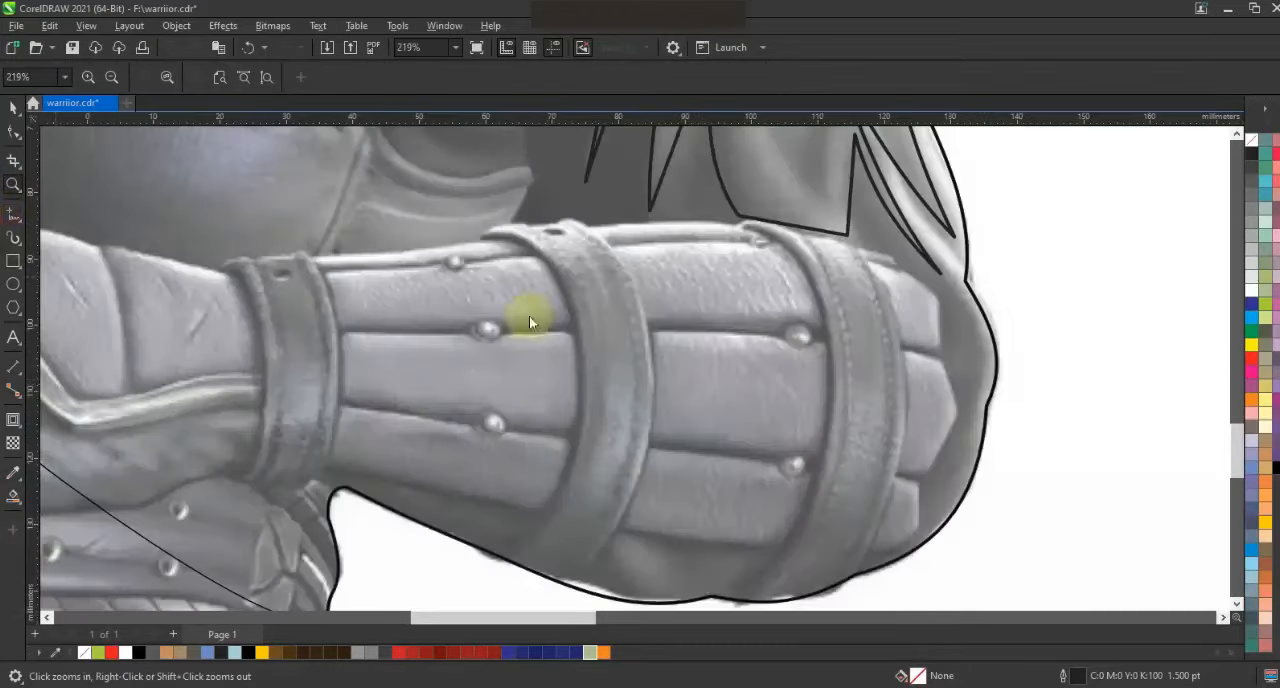
key(F5)
click(469, 267)
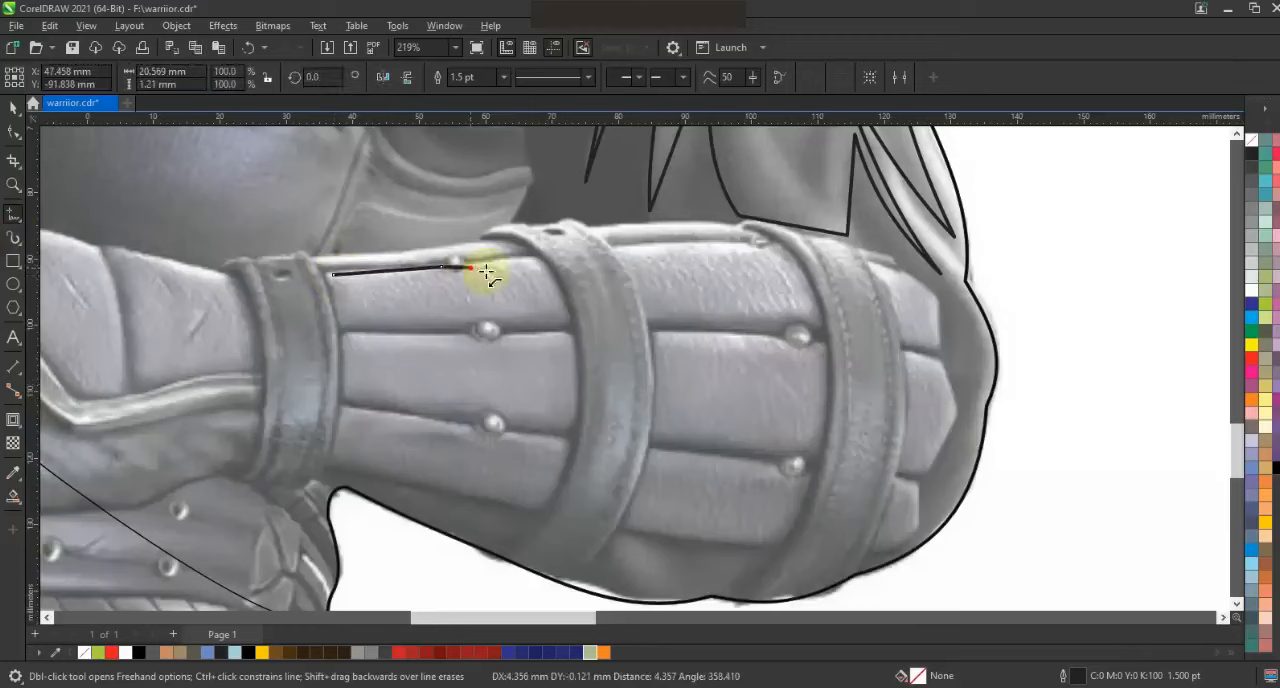
click(464, 328)
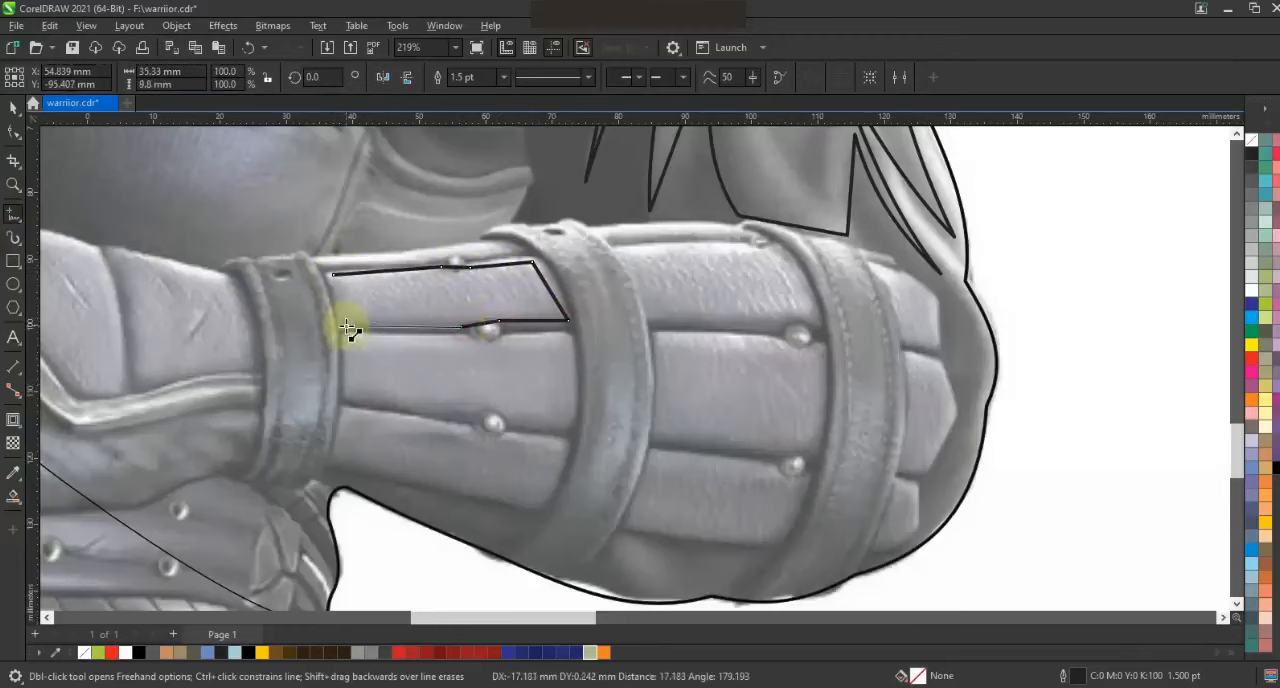
click(10, 133)
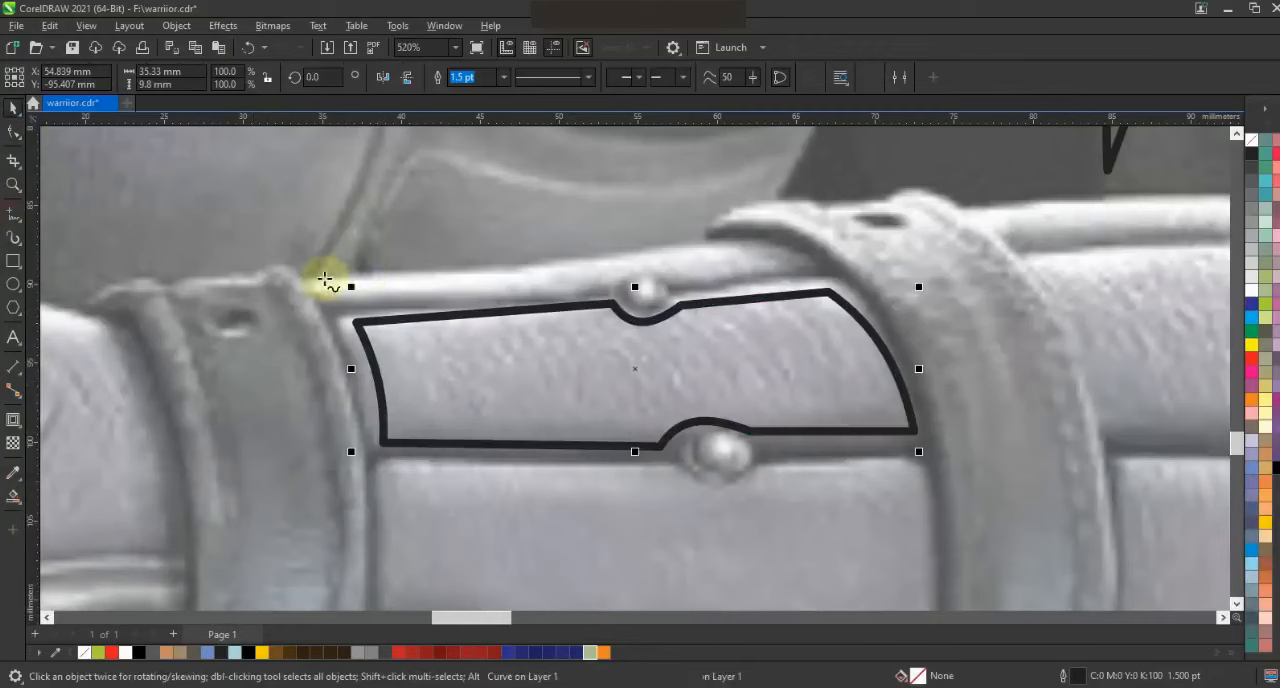
Trace the thin rim strip above that plate as a closed outline, converting its segments to curves and bending it over the rivet
drag(322, 274, 348, 308)
click(610, 283)
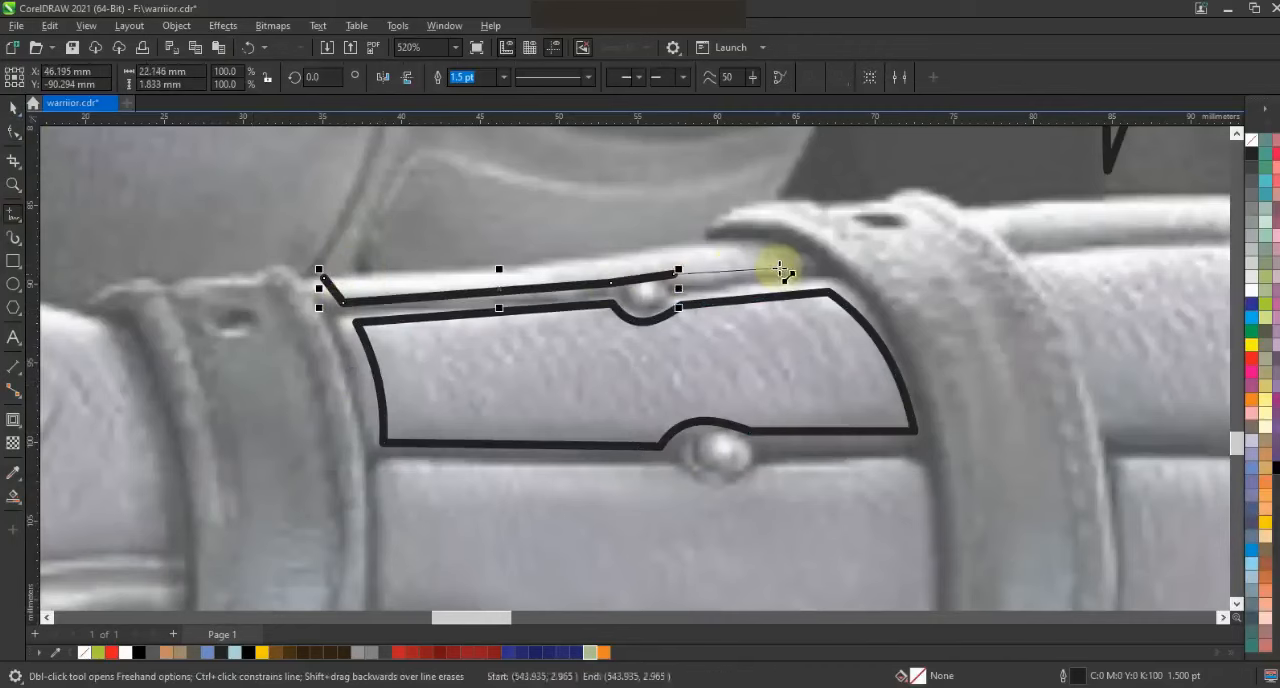
click(808, 265)
click(717, 243)
click(320, 274)
key(F10)
click(244, 78)
drag(638, 280, 634, 272)
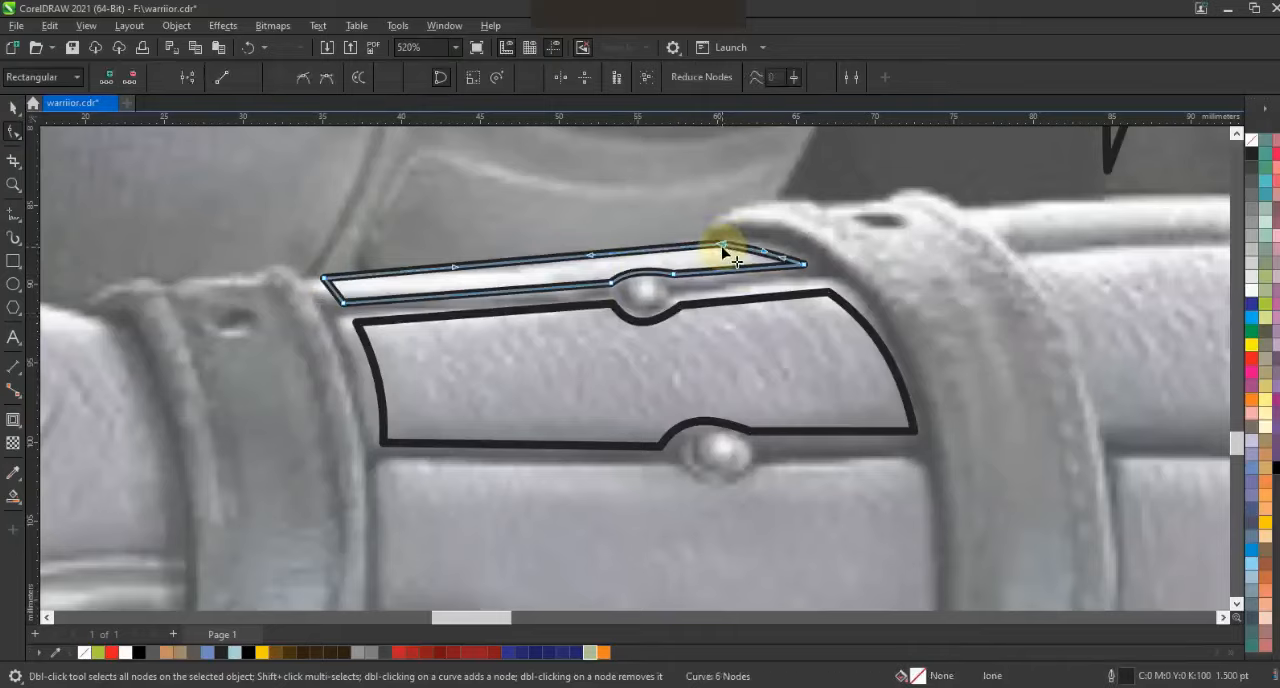
key(F3)
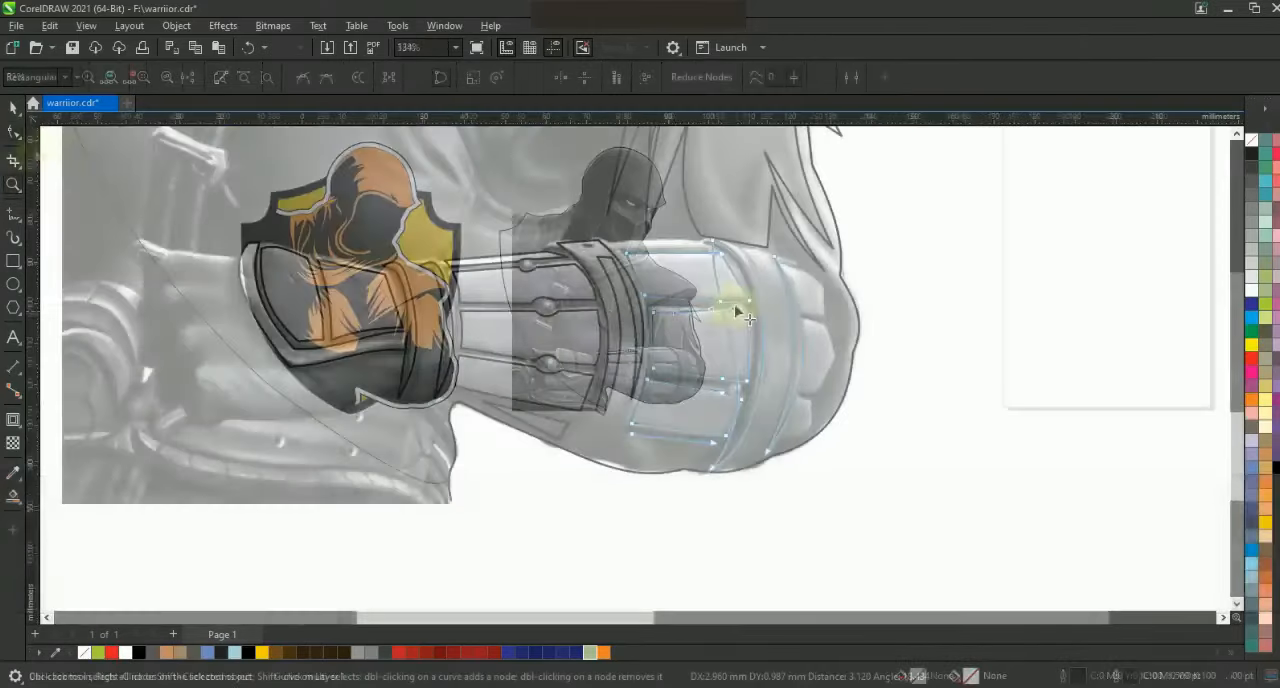
Undo the last edit and bend notches around both rivets in the plate edges beside the guard's third strap
key(ctrl+z)
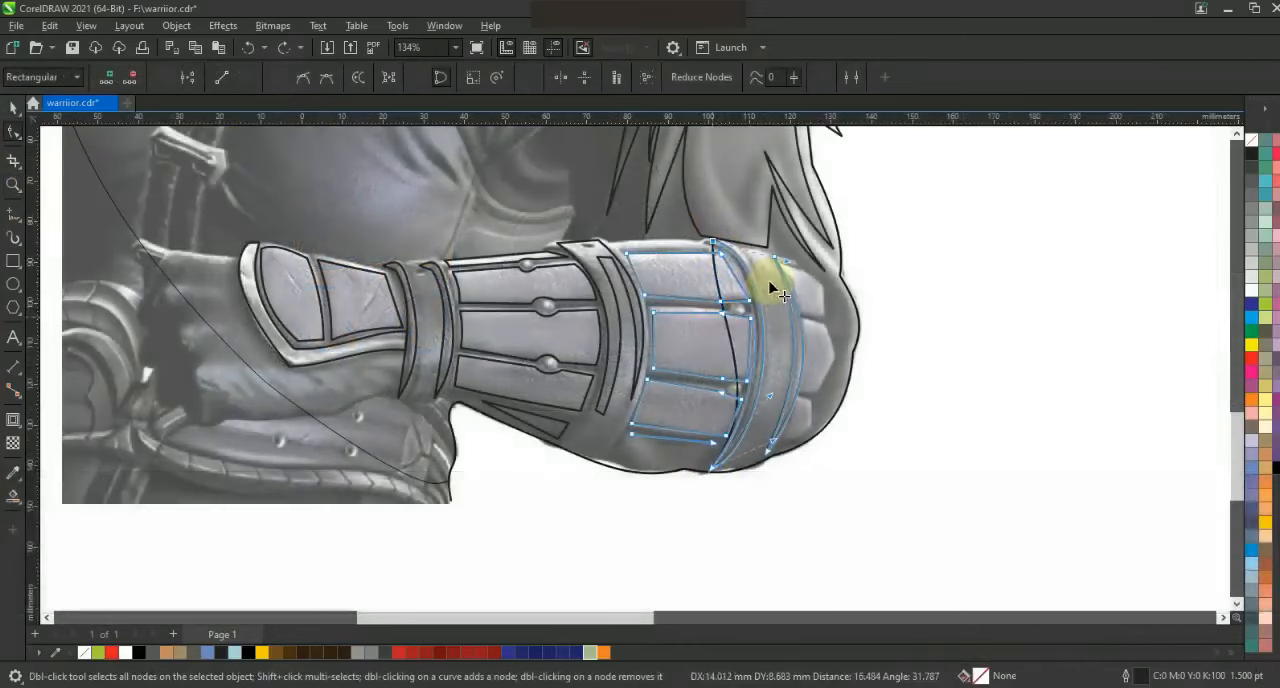
click(727, 400)
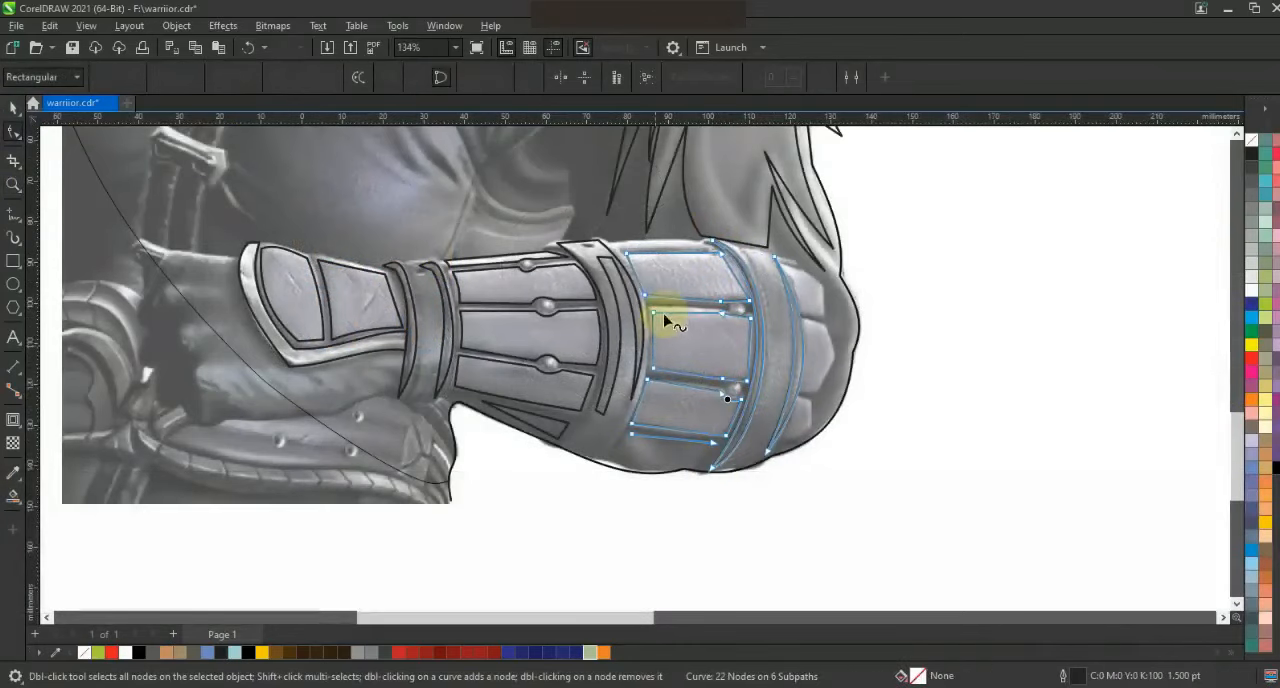
click(735, 314)
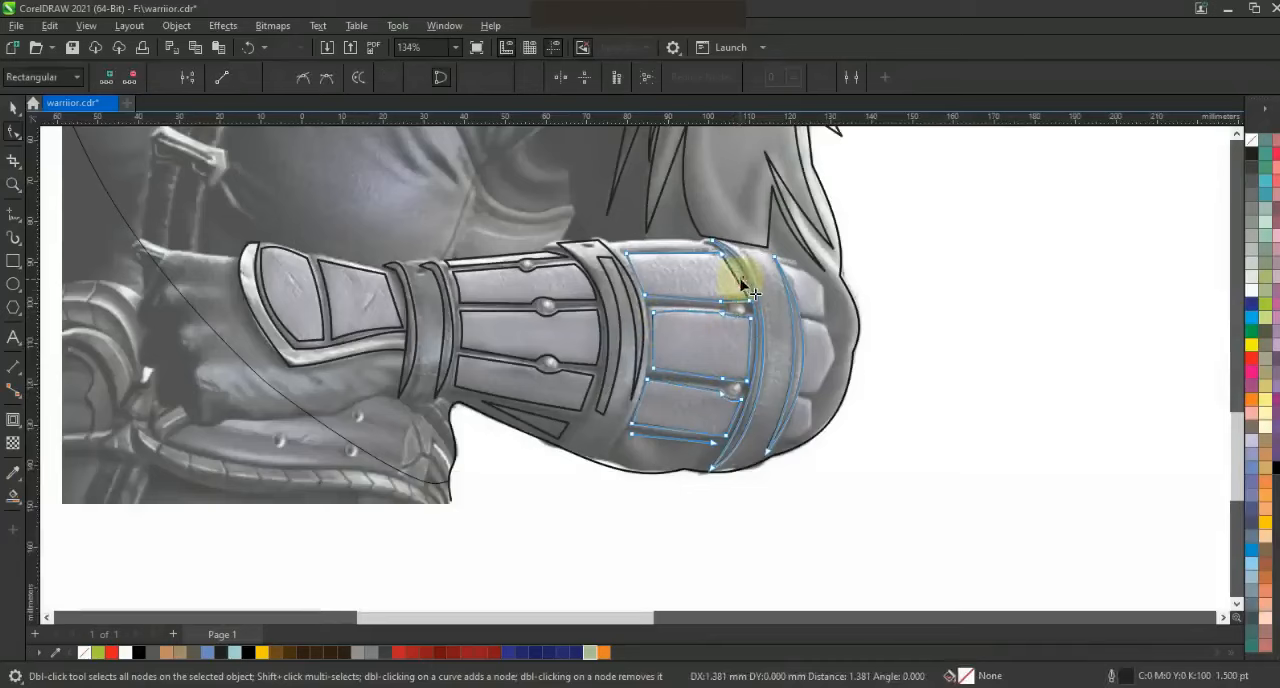
click(731, 307)
click(780, 366)
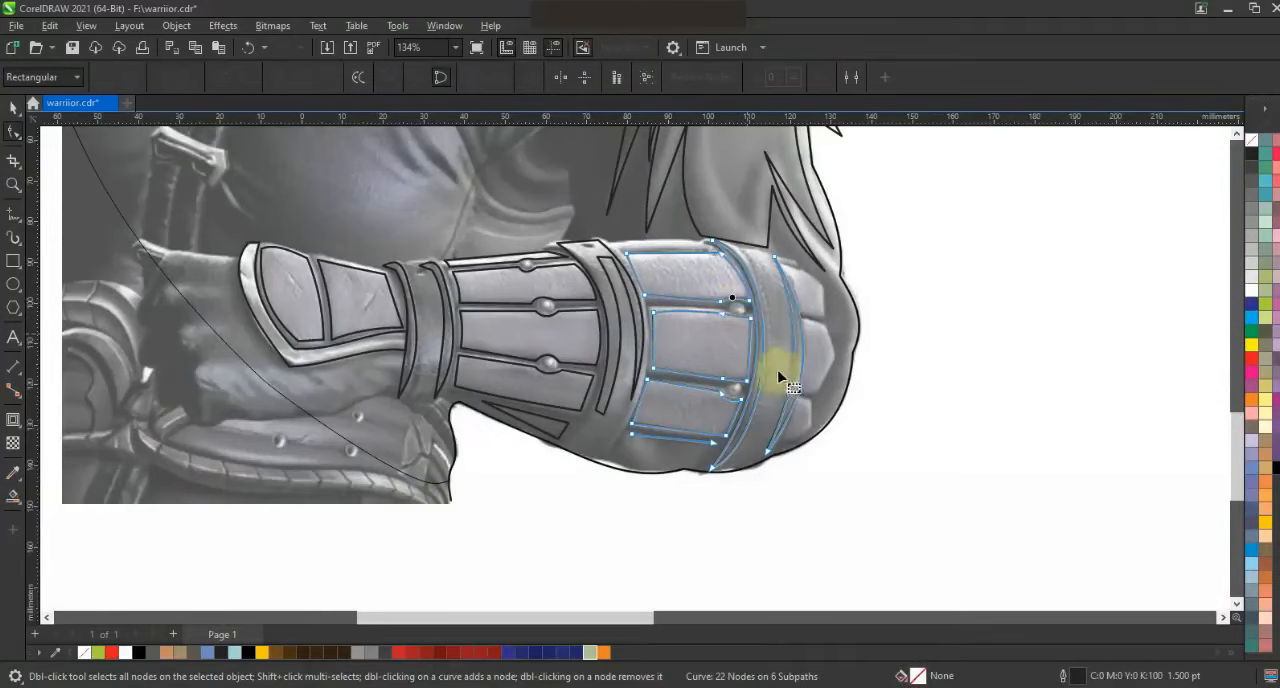
Bend the lower edge of the lowest plate before the third strap into a rounded arc following the forearm's underside
drag(648, 441, 692, 461)
key(ctrl+z)
click(674, 442)
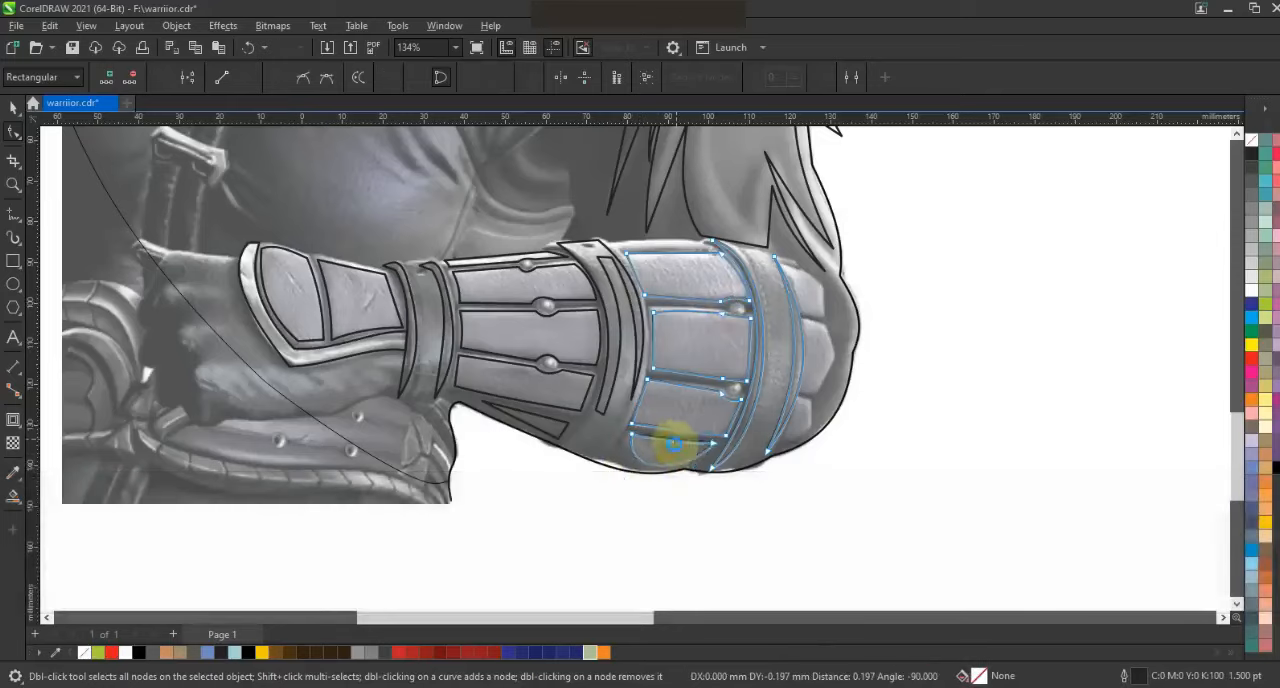
Trace the thin rim strip above the upper plate between the second and third straps as a closed four-sided outline about 24 mm long
click(14, 185)
drag(557, 200, 818, 305)
click(14, 215)
click(362, 356)
double_click(324, 325)
double_click(668, 320)
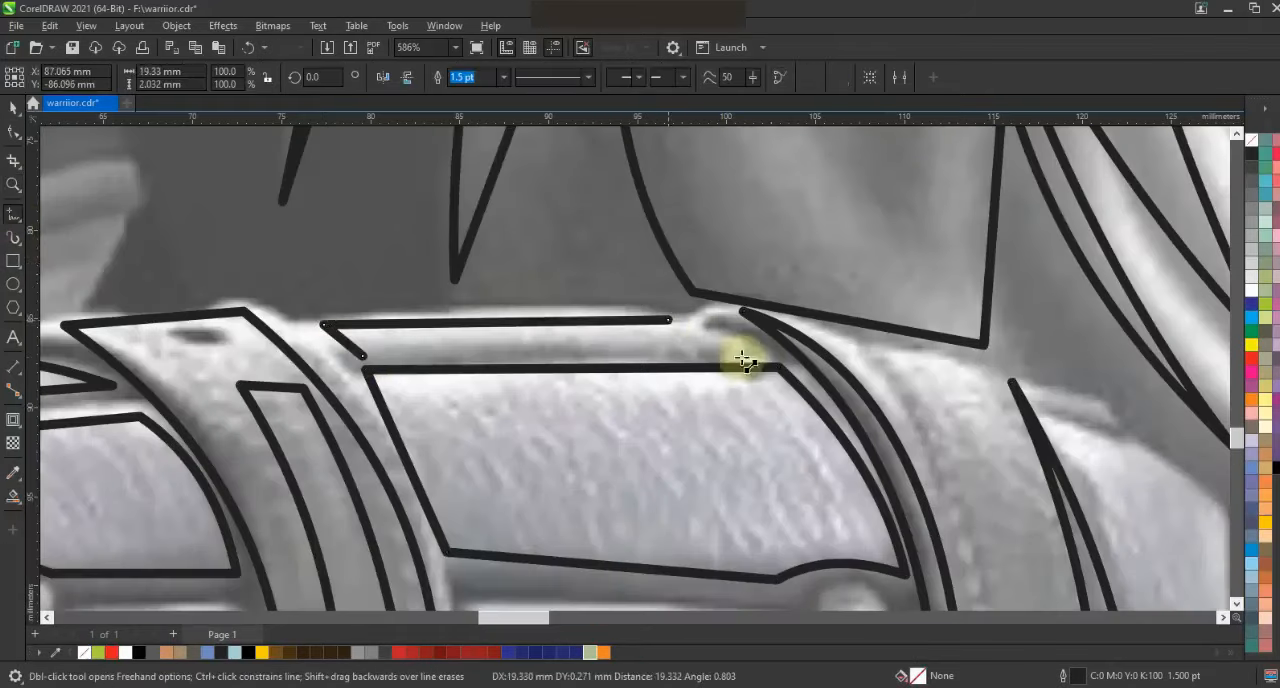
double_click(745, 355)
click(362, 356)
key(F3)
key(F3)
key(Escape)
Trace the upper and middle elbow plates beyond the last strap as closed outlines, the middle five-sided one about 8 by 17 mm
click(14, 185)
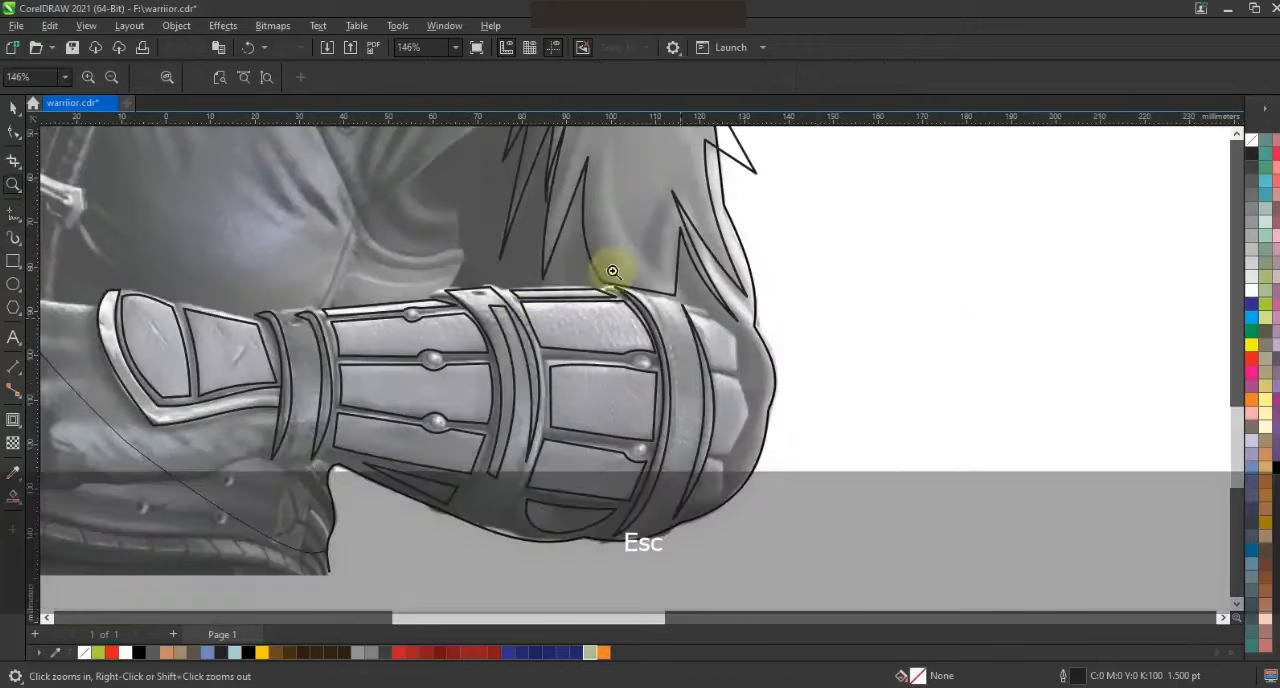
click(613, 271)
click(14, 213)
click(534, 210)
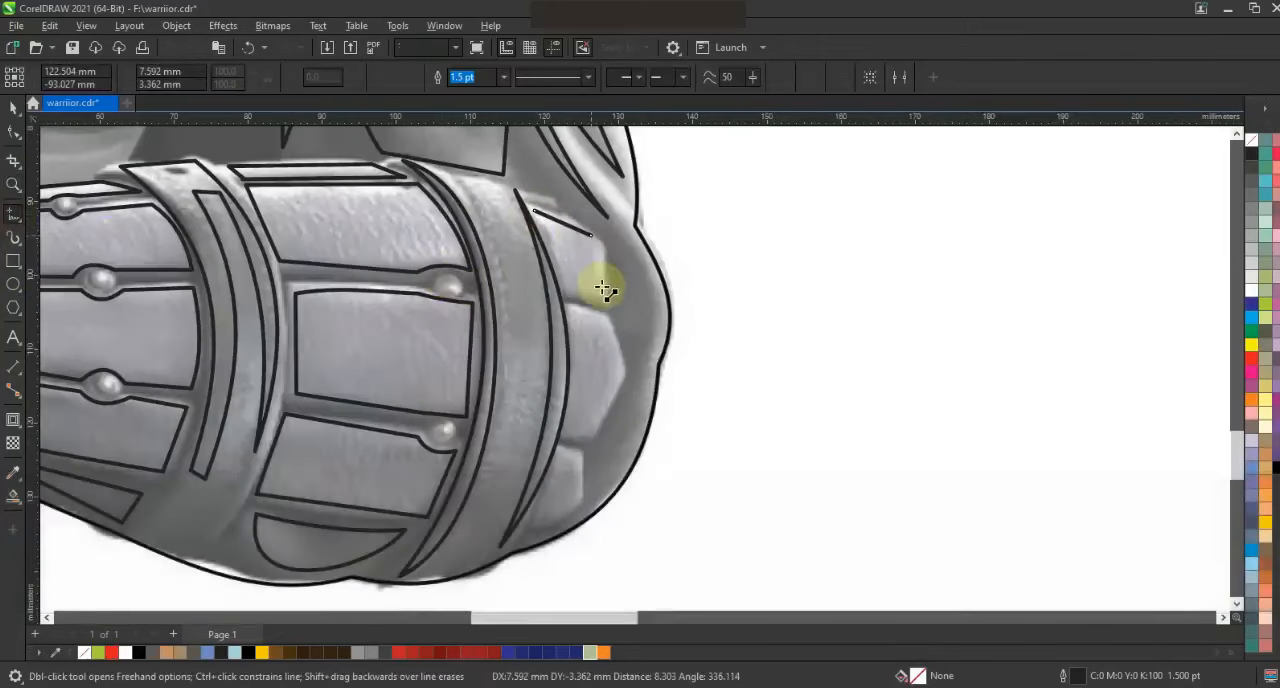
double_click(605, 317)
click(567, 311)
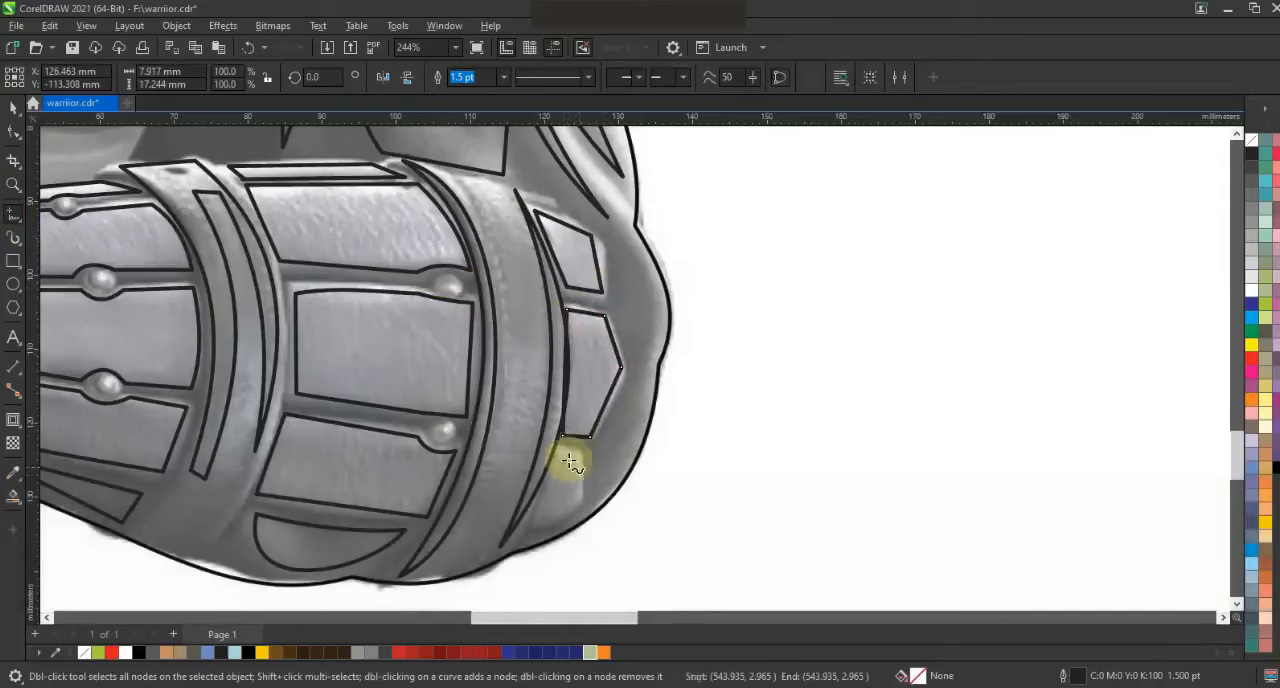
Trace the lowest elbow plate, about 7 by 10 mm, and curve the middle elbow plate's edge along the strap
click(561, 451)
double_click(577, 452)
double_click(582, 500)
double_click(533, 525)
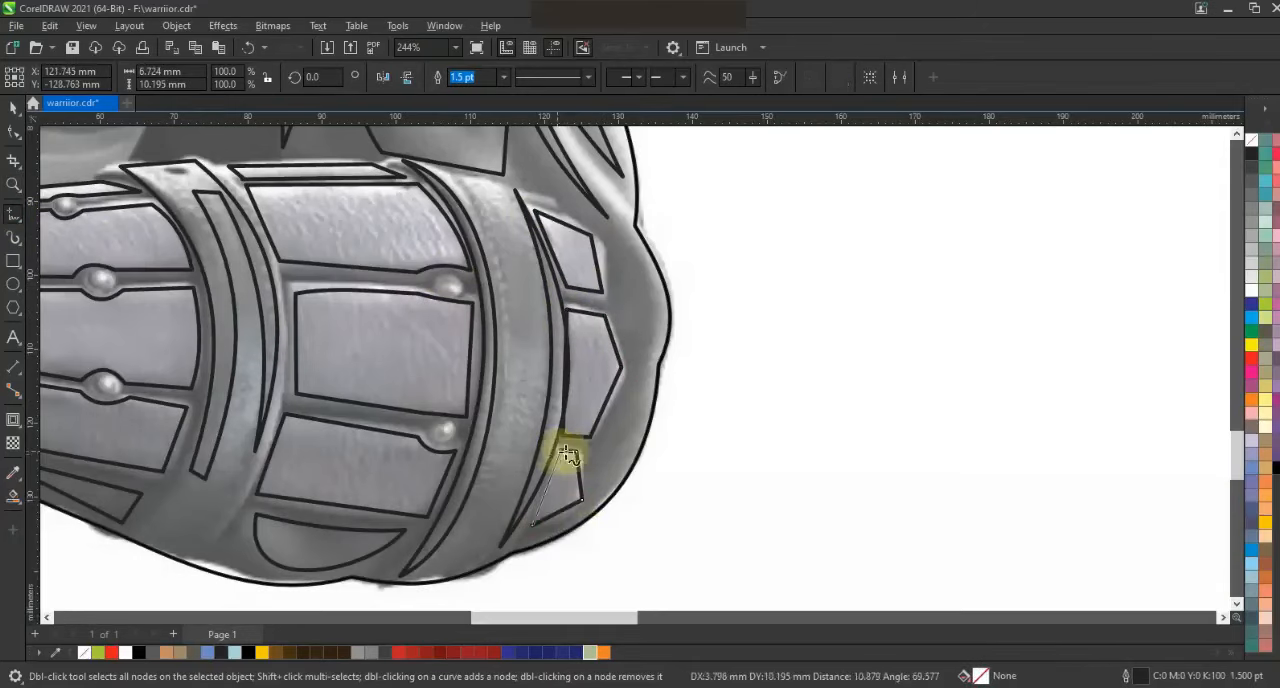
click(561, 451)
click(13, 132)
click(612, 395)
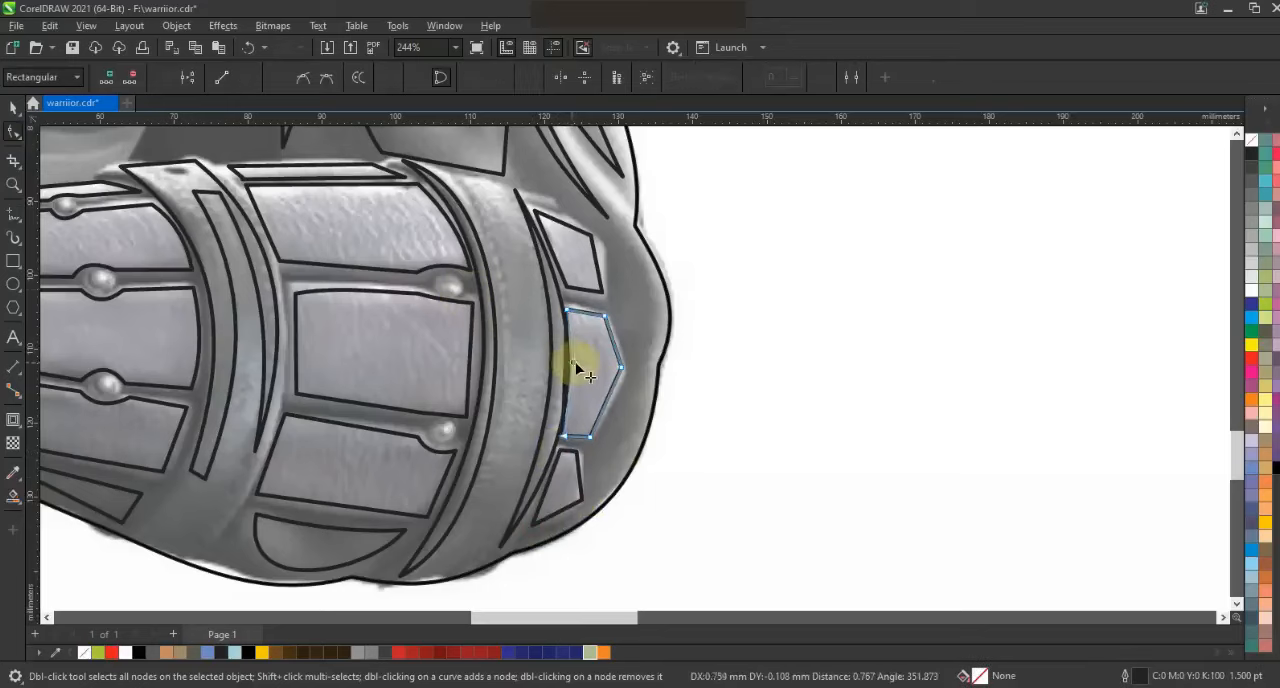
Select all the traced forearm-guard shapes, fill them with orange and remove their outlines
click(13, 108)
scroll(758, 285, down, 2)
key(Escape)
drag(828, 226, 340, 428)
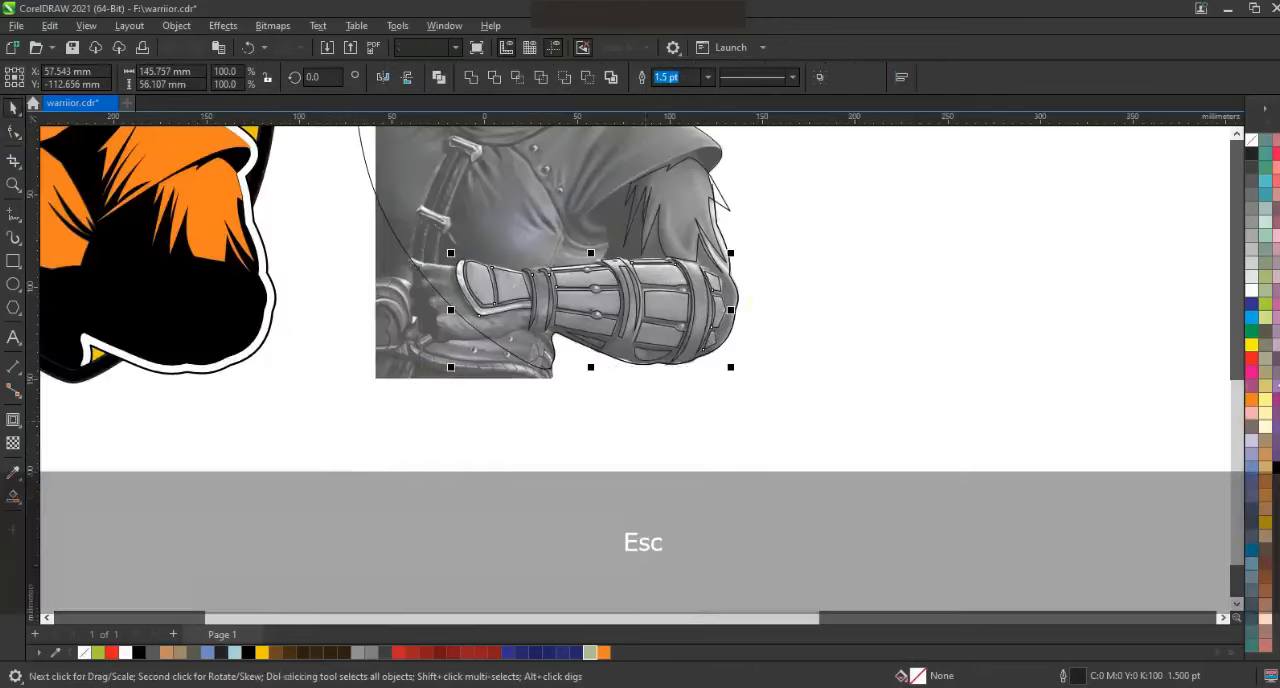
click(1249, 405)
key(F3)
right_click(1251, 140)
Move the orange forearm guard onto the silhouette's forearm in the shield logo and nudge it slightly right and down to fit
drag(800, 358, 566, 360)
click(642, 396)
click(617, 342)
key(shift+F2)
key(F3)
key(Right)
key(Right)
key(Right)
key(Right)
key(Down)
key(Down)
key(F3)
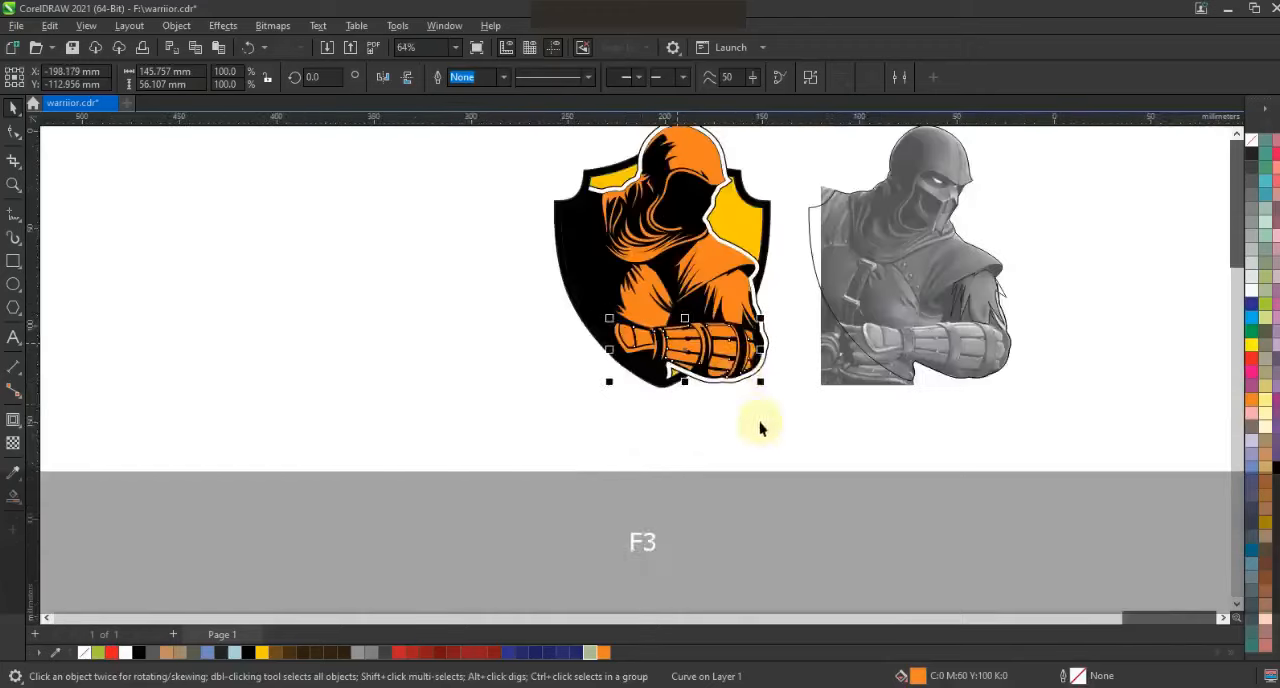
key(Escape)
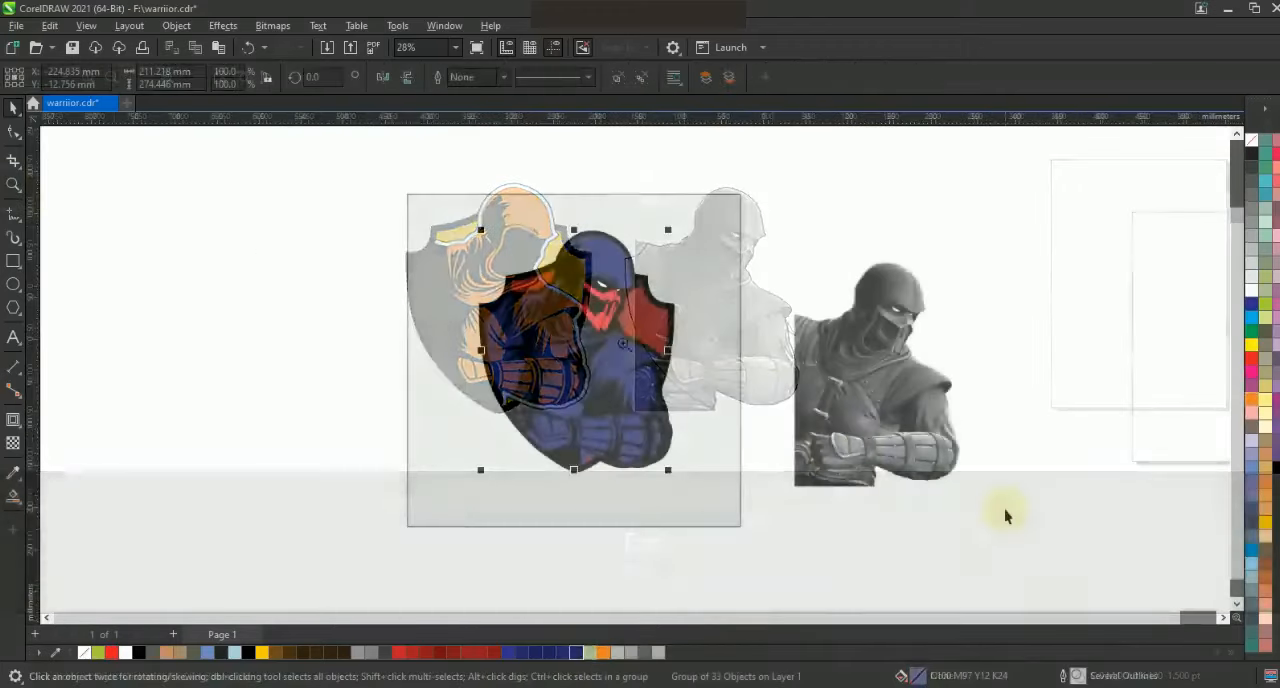
Recolor the warrior's grouped clothing and armor shapes with dark blue C100 M70 Y39 K27
click(1251, 549)
click(18, 500)
click(47, 500)
click(237, 77)
click(241, 110)
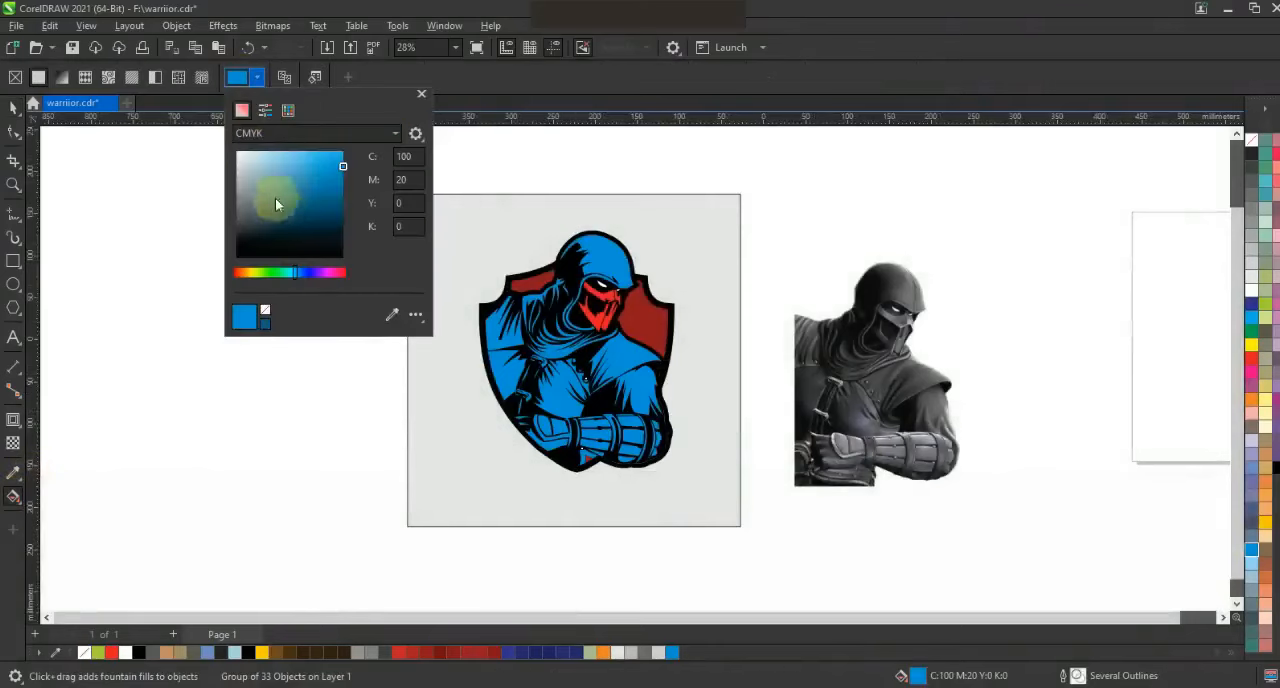
click(335, 192)
drag(335, 192, 334, 203)
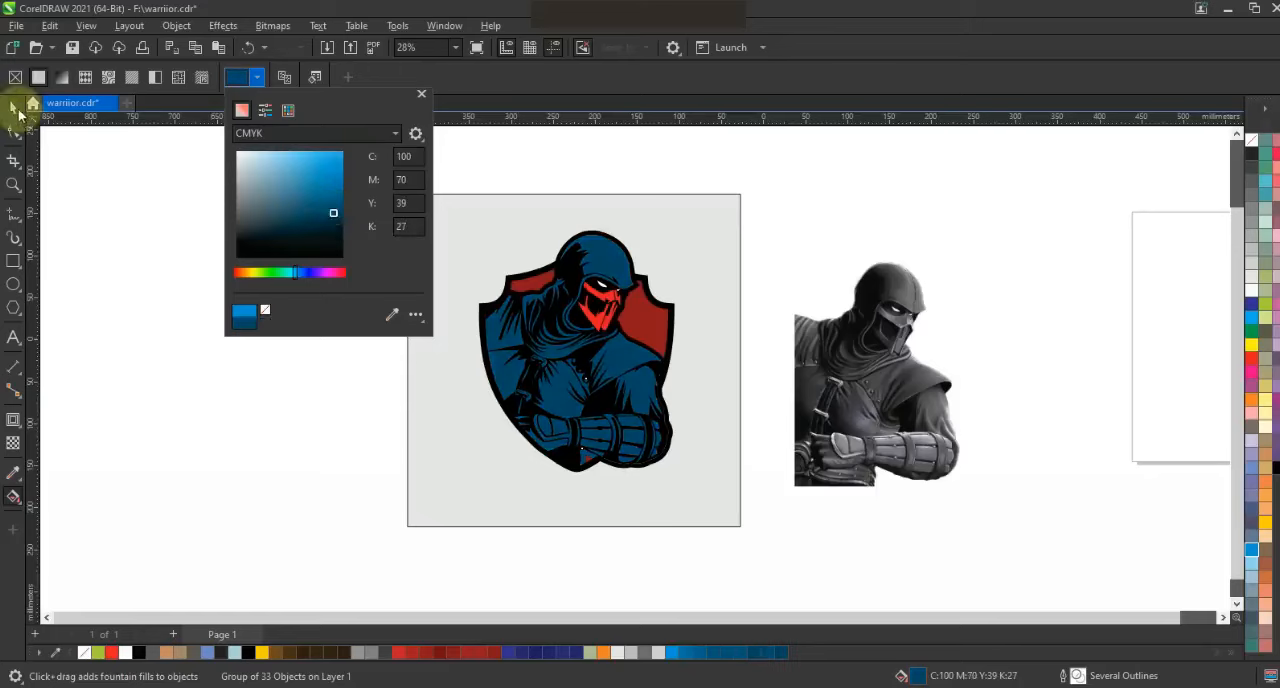
click(18, 109)
click(127, 217)
Select the four red face-mask pieces and darken their fill to C10 M100 Y100 K10
click(13, 110)
click(602, 326)
key(shift+F2)
key(F3)
key(F3)
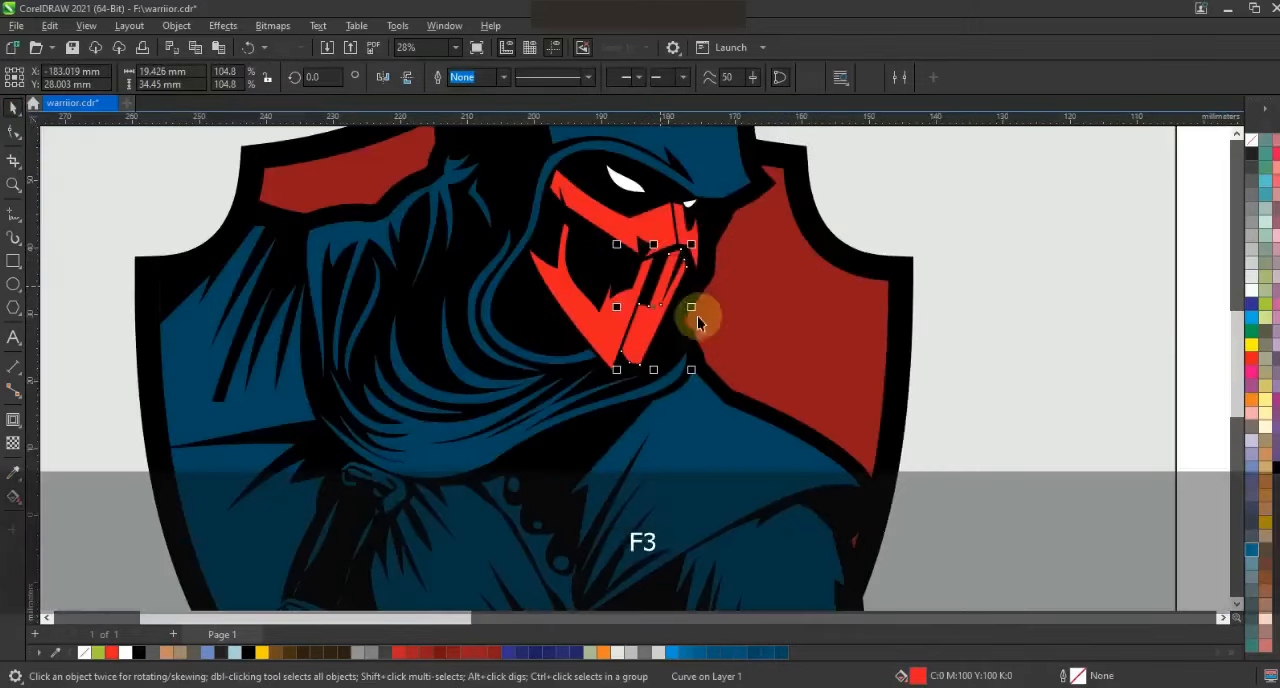
shift+click(681, 234)
shift+click(635, 234)
shift+click(611, 320)
ctrl+click(1276, 466)
ctrl+click(1276, 466)
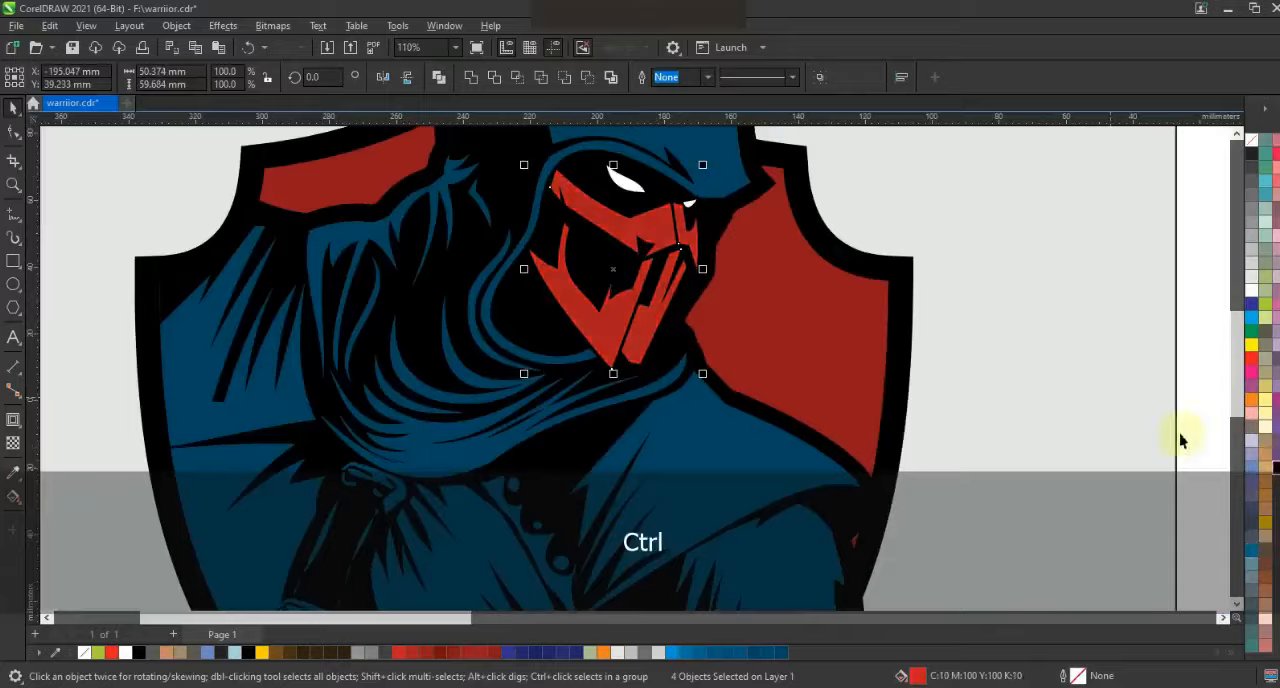
Undo the last change, select the artwork and preview the finished logo beside the grayscale reference in full screen
click(1180, 434)
key(F3)
key(ctrl+z)
drag(757, 461, 763, 461)
drag(1074, 536, 394, 125)
key(shift+F2)
key(F9)
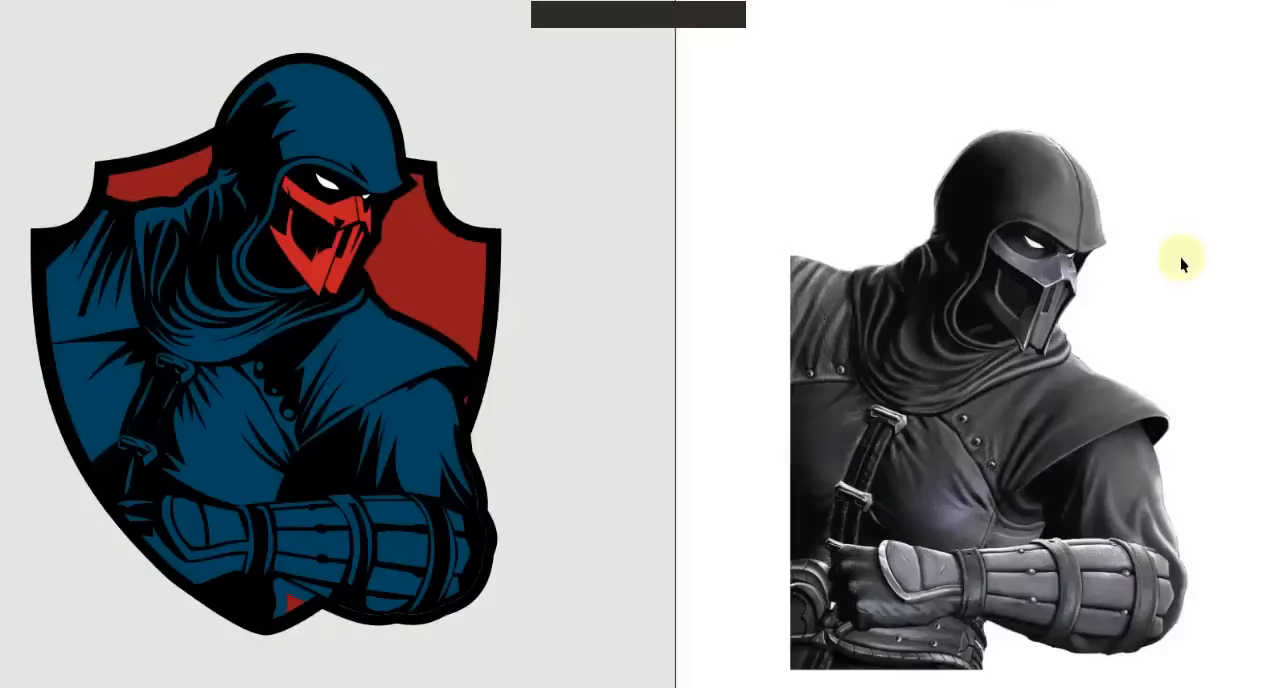
key(F3)
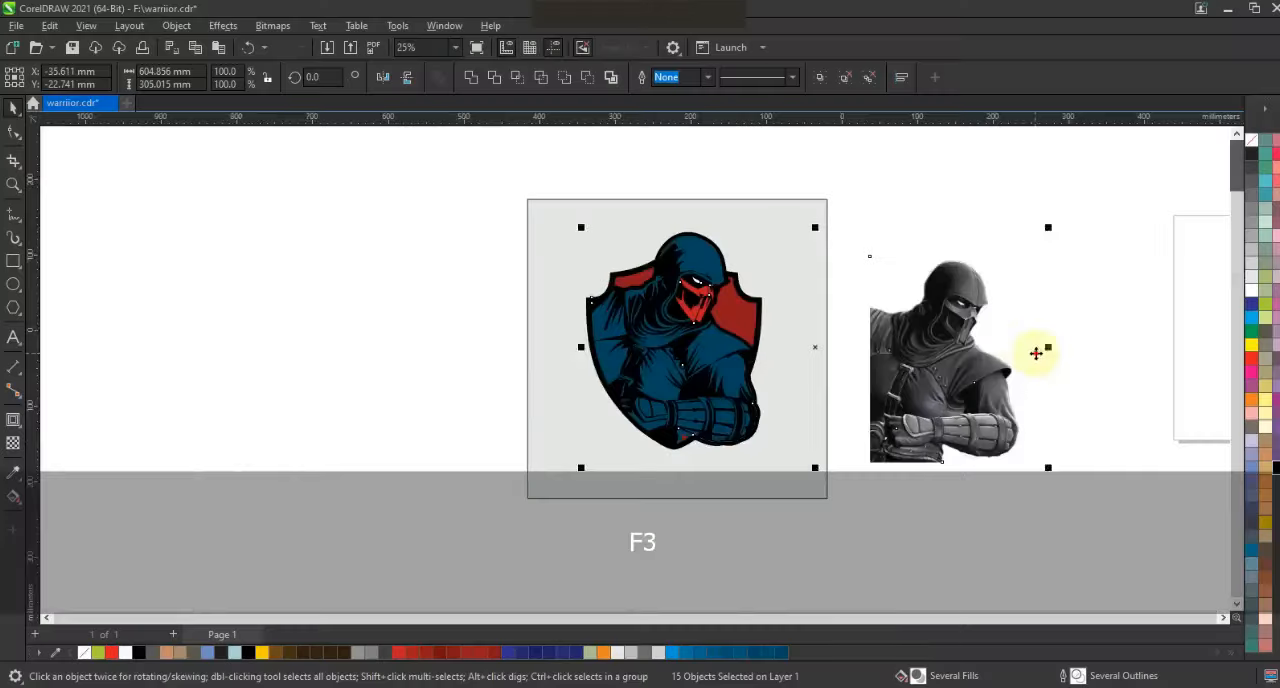